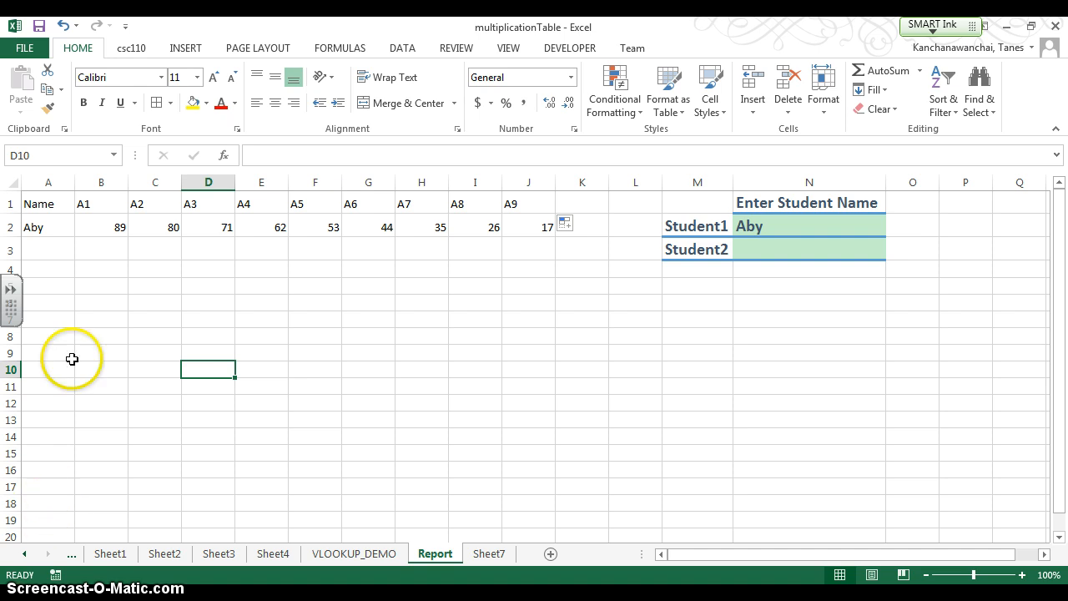
- Copy the formatting of the "Enter Student Name" heading in N1 to the header cells A1:J1 and name cells A2:A3
{"action": "left_click", "coordinate": [11, 204]}
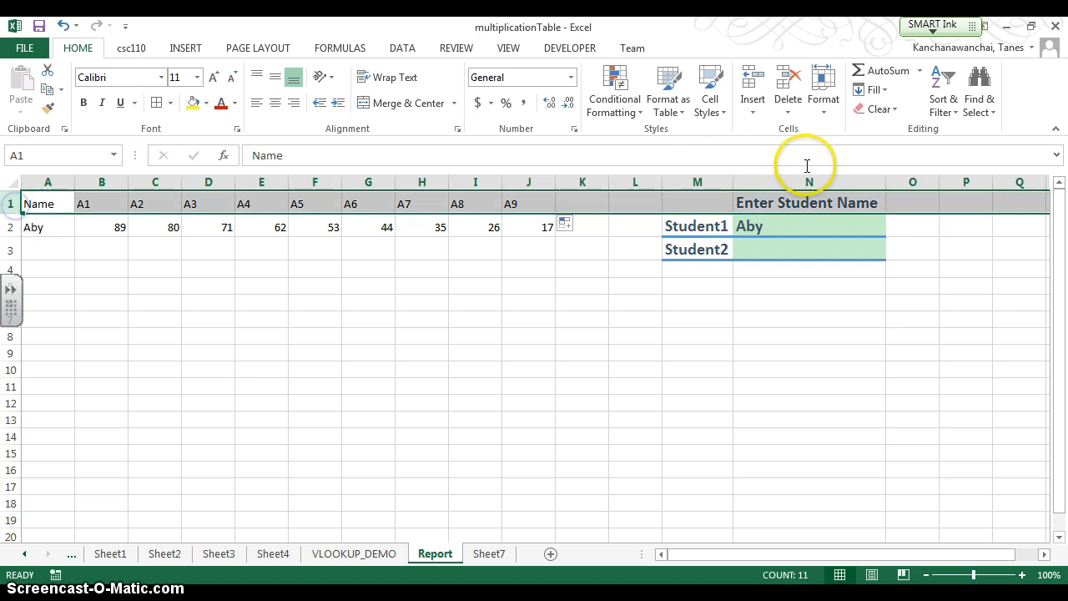
{"action": "left_click", "coordinate": [789, 203]}
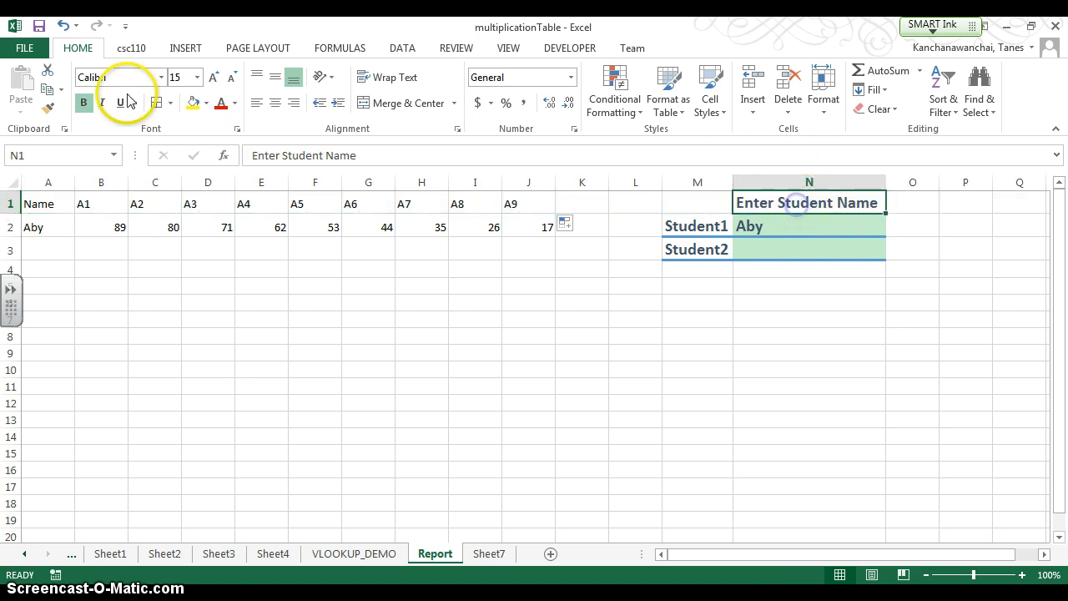
{"action": "left_click", "coordinate": [46, 107]}
{"action": "mouse_move", "coordinate": [33, 203]}
{"action": "left_mouse_down"}
{"action": "mouse_move", "coordinate": [371, 272]}
{"action": "mouse_move", "coordinate": [515, 208]}
{"action": "left_mouse_up"}
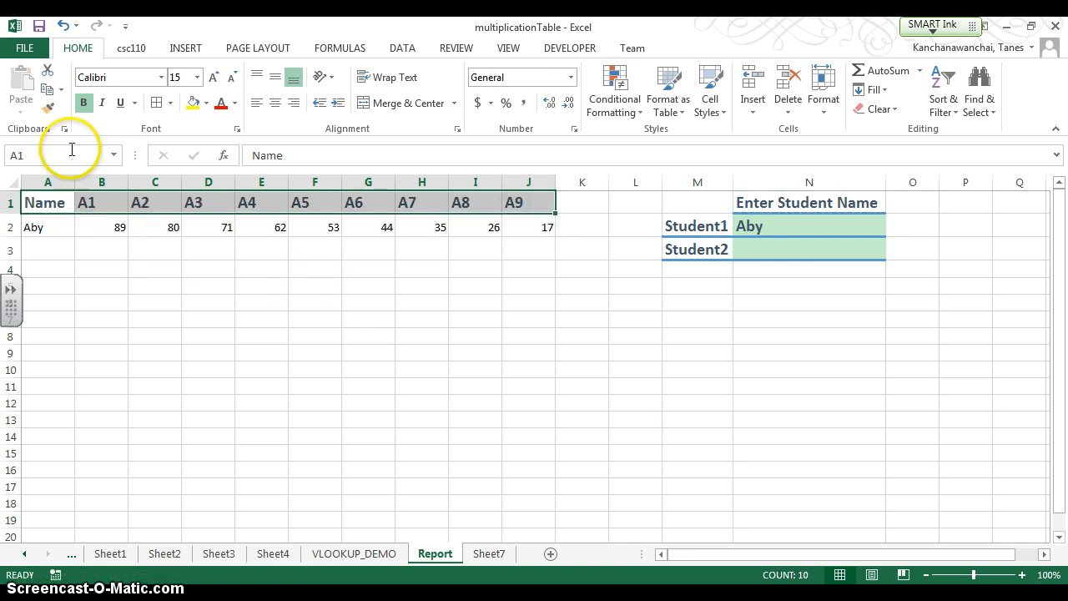
{"action": "left_click", "coordinate": [49, 109]}
{"action": "left_click_drag", "start_coordinate": [39, 223], "coordinate": [42, 248]}
{"action": "left_click", "coordinate": [67, 305]}
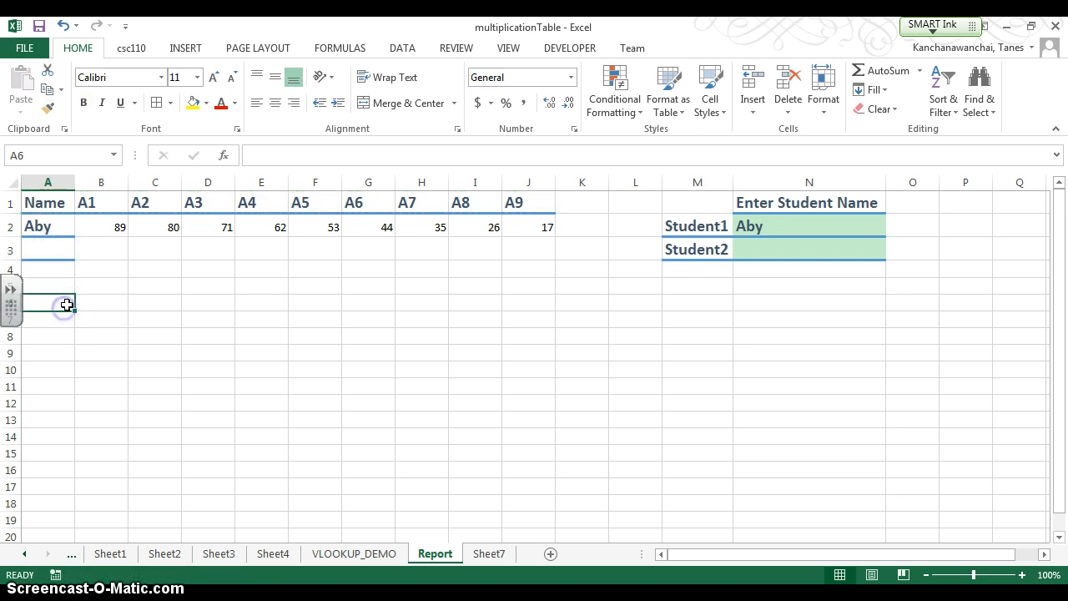
- Examine the VLOOKUP formula used across the student score row A2:J2
{"action": "left_click", "coordinate": [100, 255]}
{"action": "left_click", "coordinate": [59, 246]}
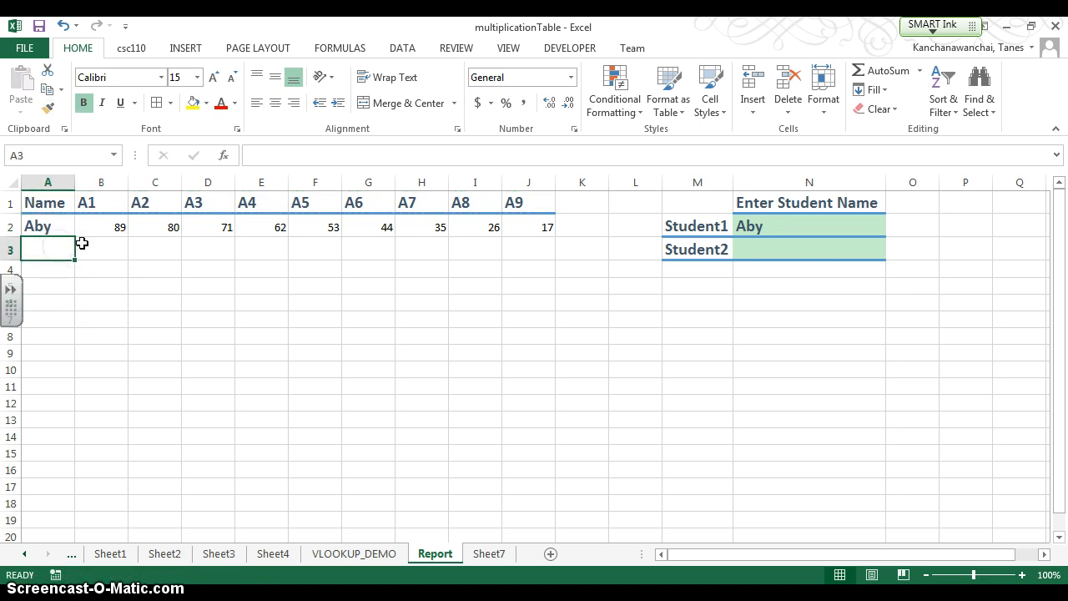
{"action": "left_click_drag", "start_coordinate": [55, 227], "coordinate": [528, 227]}
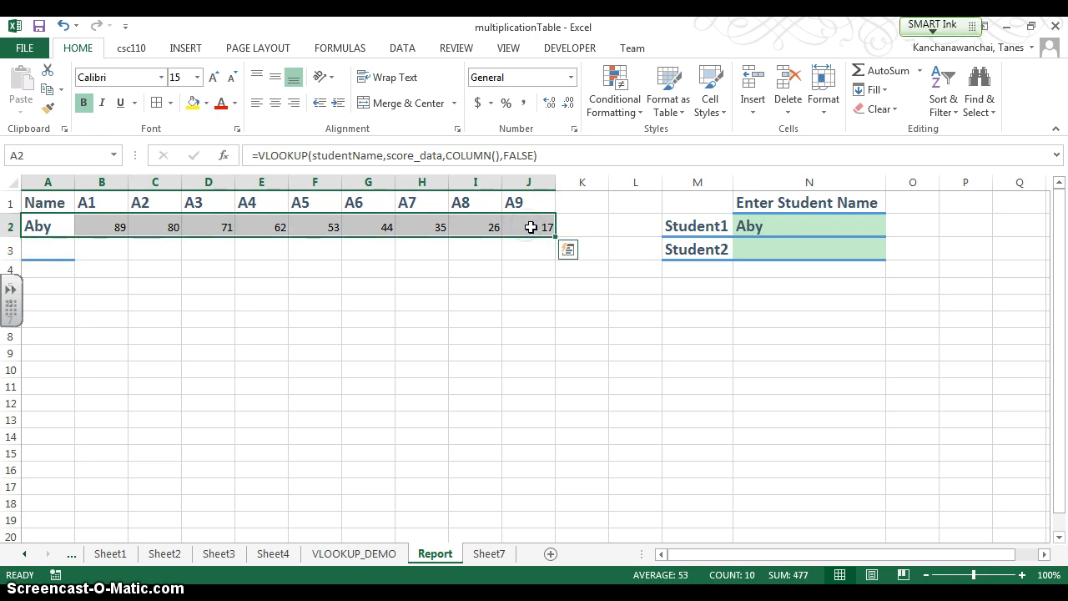
{"action": "left_click", "coordinate": [555, 240]}
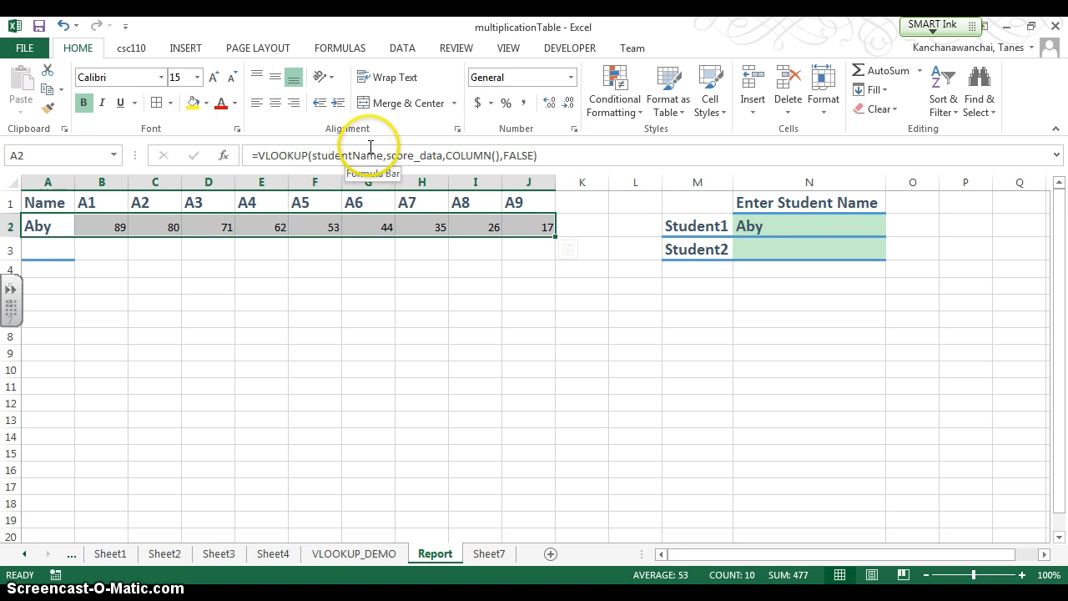
- Define the name studentName2 for the Student2 entry cell N3, following the naming pattern of N2
{"action": "left_click", "coordinate": [839, 224]}
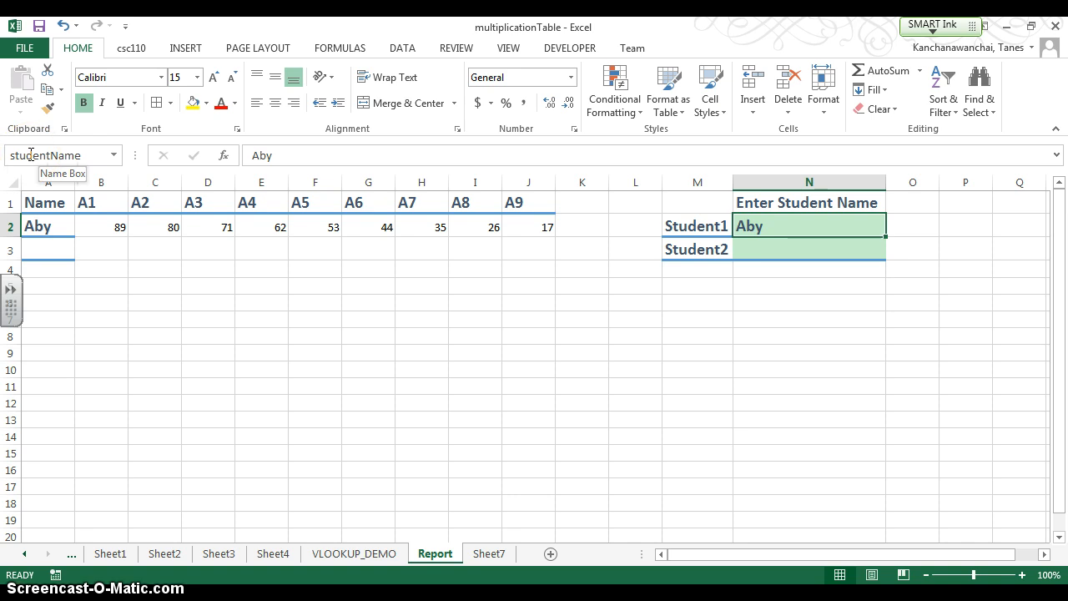
{"action": "left_click", "coordinate": [776, 249]}
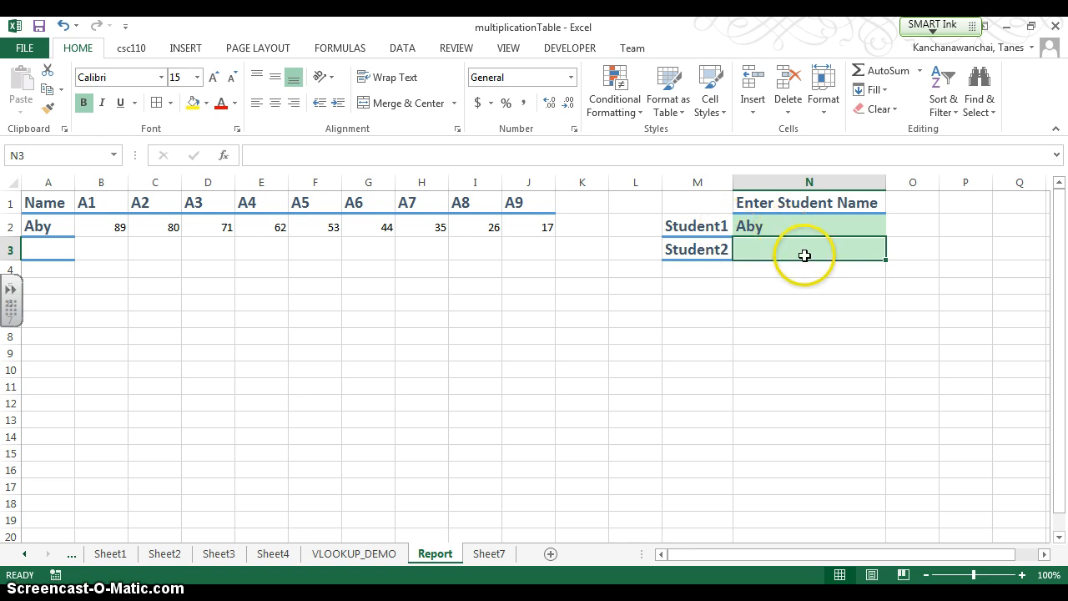
{"action": "left_click", "coordinate": [799, 226]}
{"action": "left_click", "coordinate": [799, 243]}
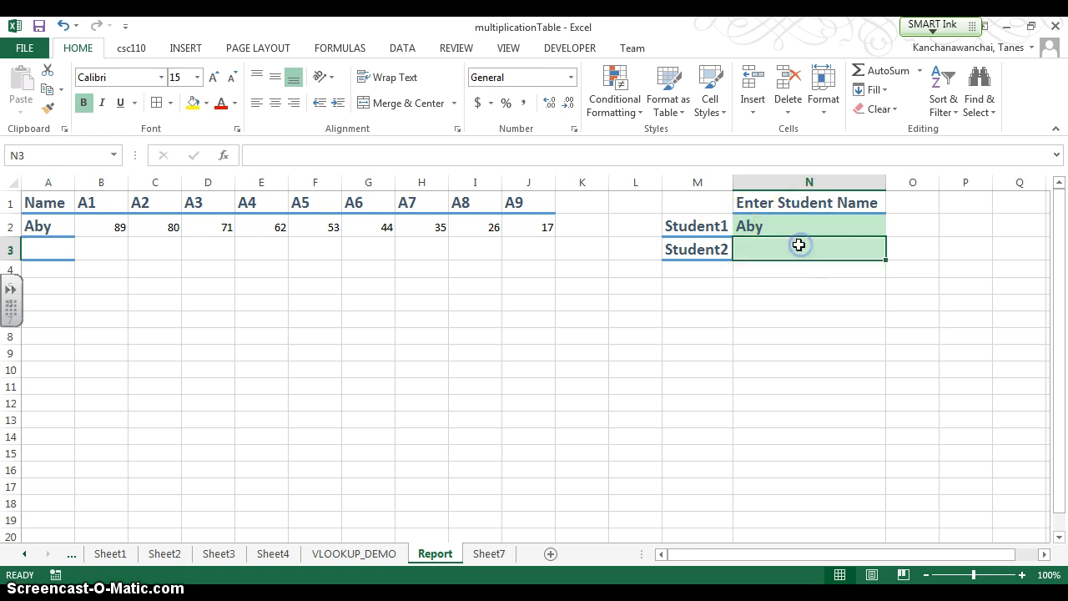
{"action": "left_click", "coordinate": [64, 156]}
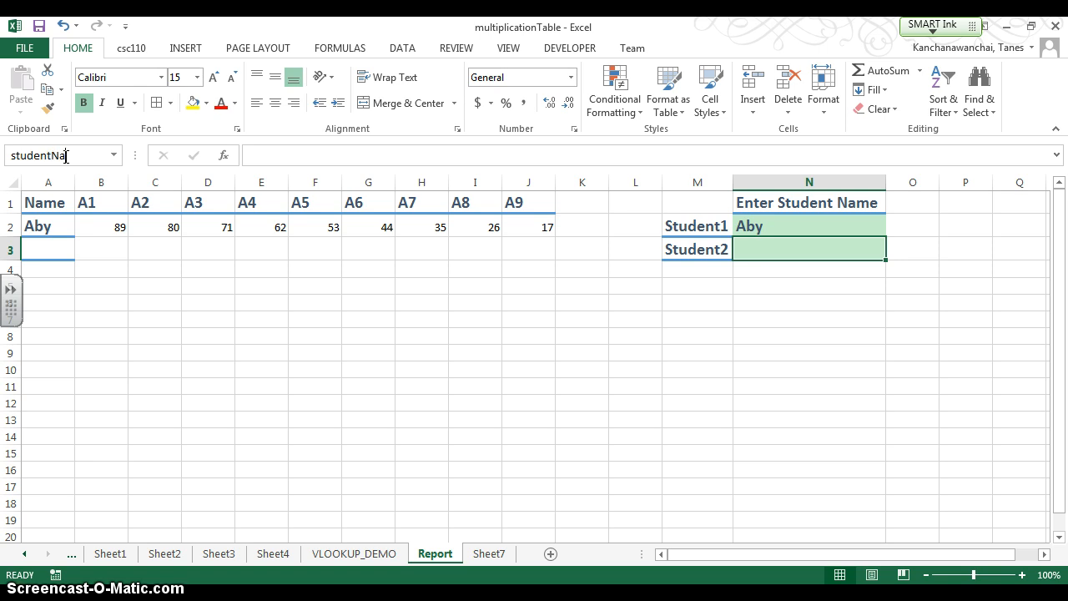
{"action": "key", "text": "Return"}
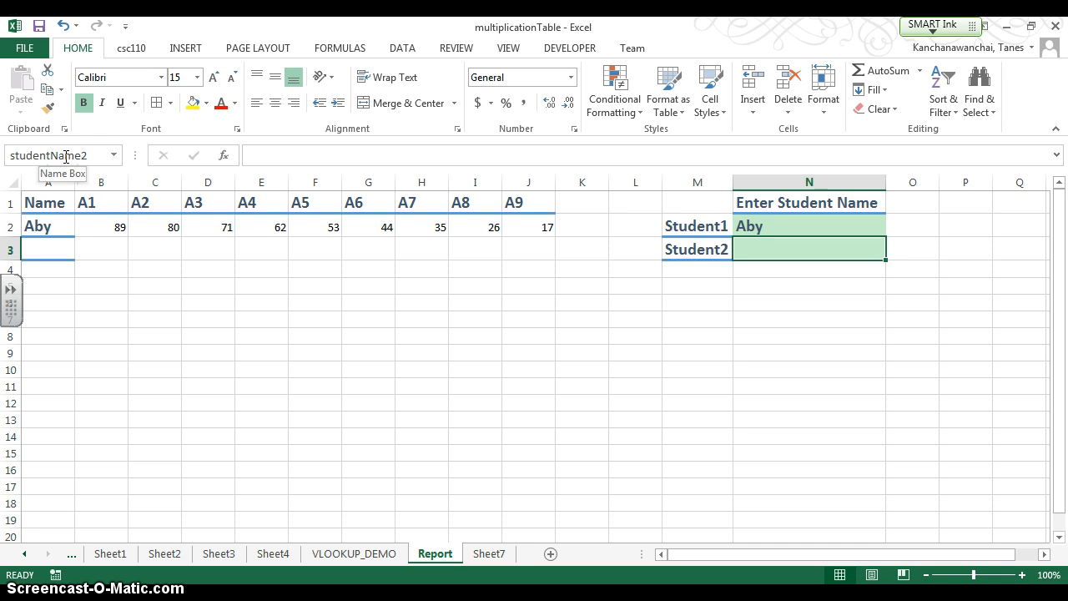
{"action": "key", "text": "Down"}
{"action": "key", "text": "Up"}
{"action": "key", "text": "Up"}
{"action": "key", "text": "Down"}
- Define the name studentName1 for the Student1 entry cell N2
{"action": "left_click", "coordinate": [761, 224]}
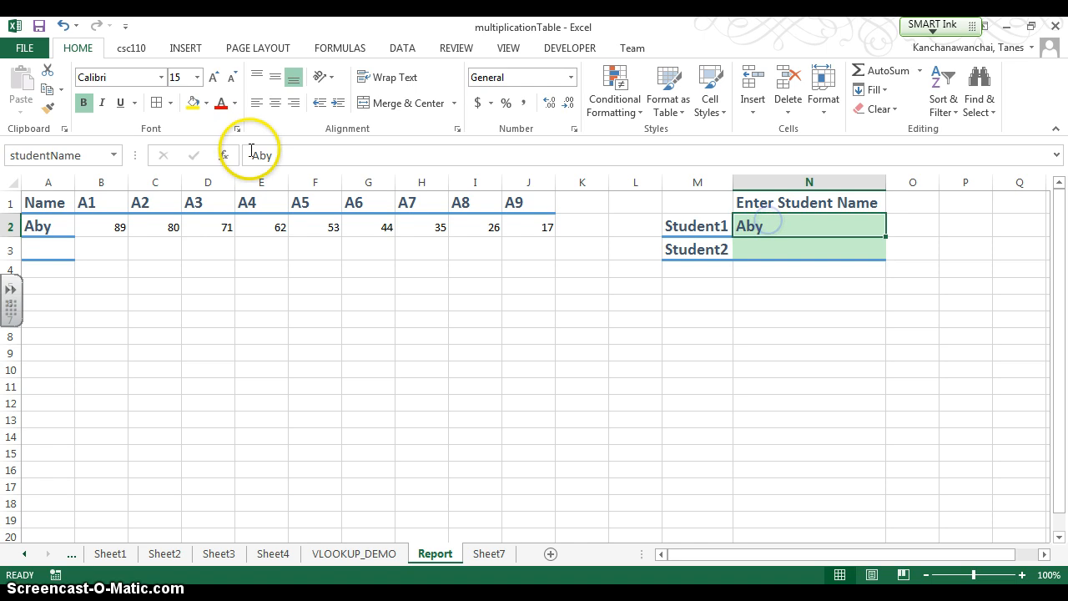
{"action": "left_click", "coordinate": [107, 159]}
{"action": "left_click", "coordinate": [83, 155]}
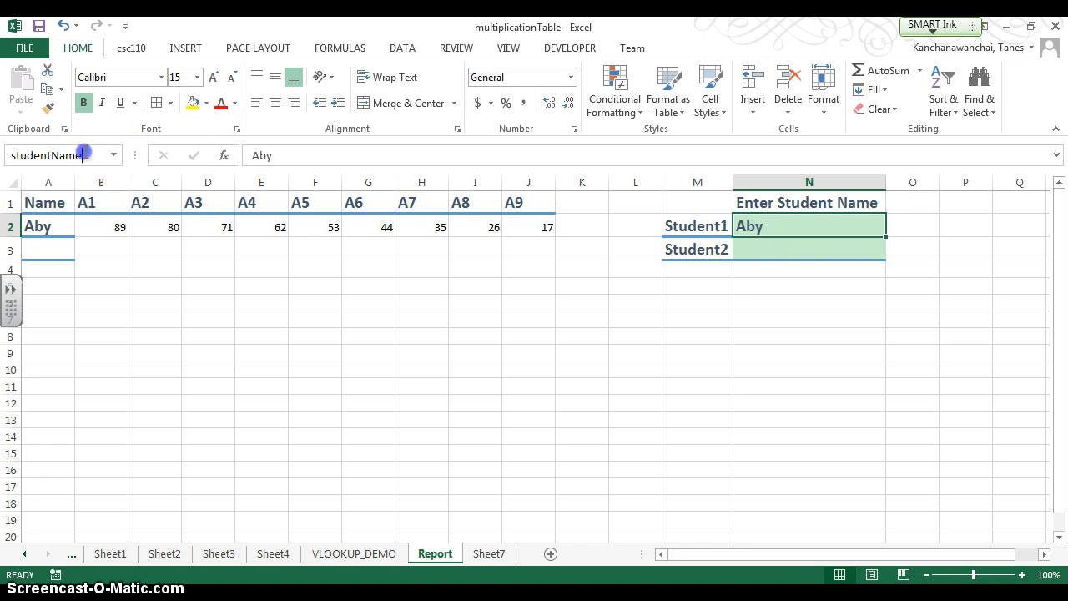
{"action": "type", "text": "1"}
{"action": "key", "text": "Return"}
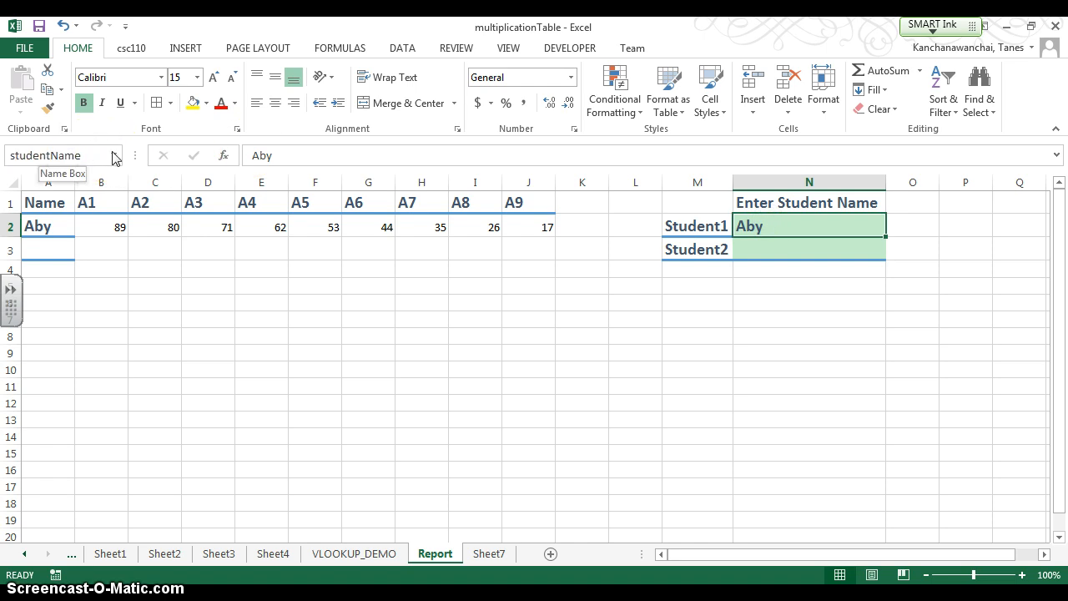
- Change the lookup value of the VLOOKUP formula in A2 to studentName1
{"action": "left_click", "coordinate": [60, 234]}
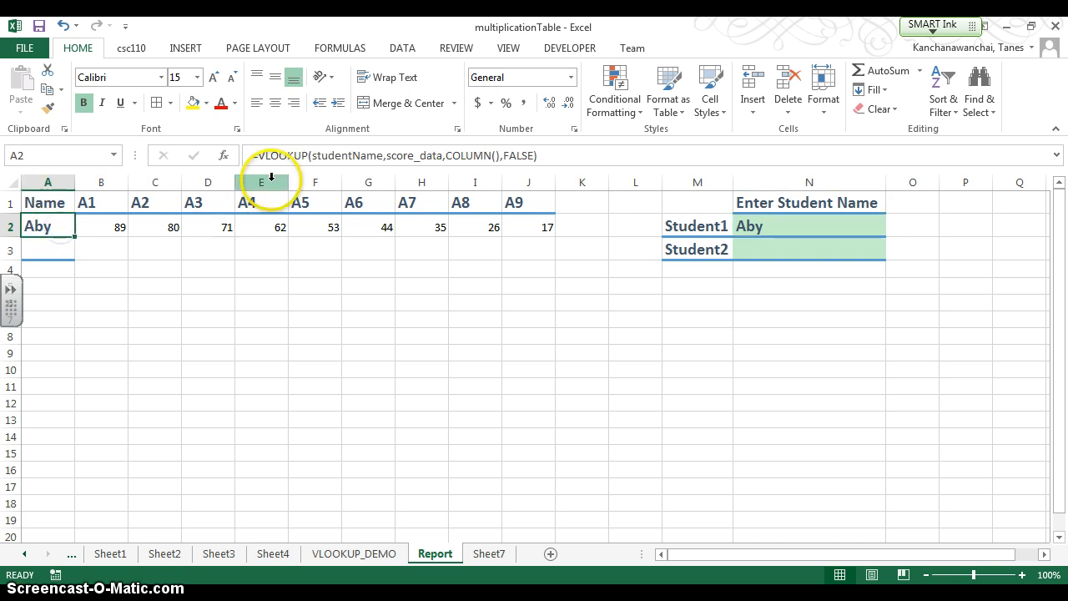
{"action": "left_click", "coordinate": [385, 156]}
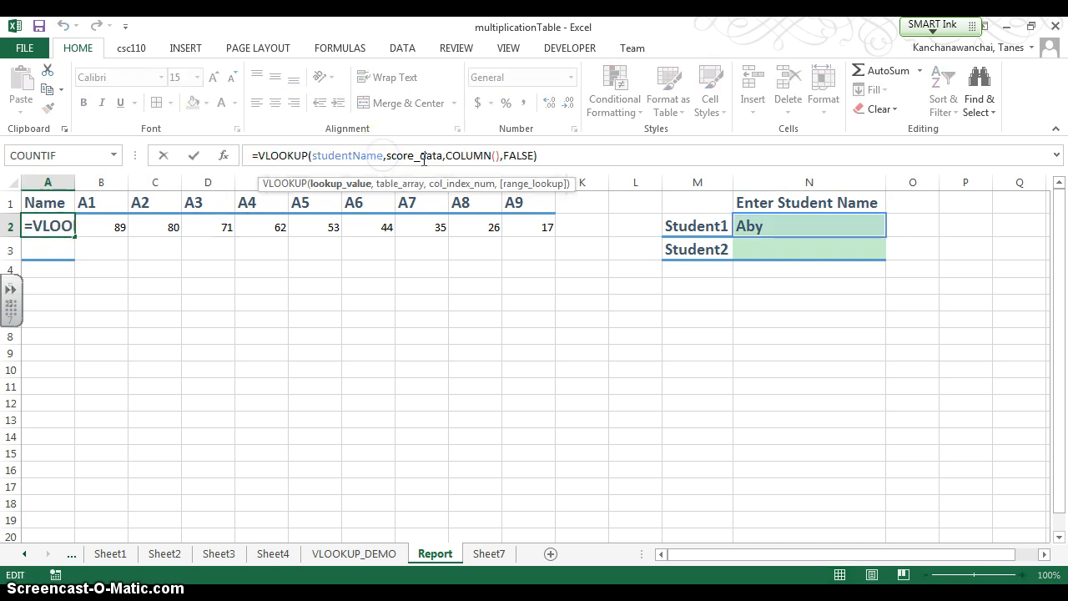
{"action": "type", "text": "1"}
{"action": "key", "text": "Return"}
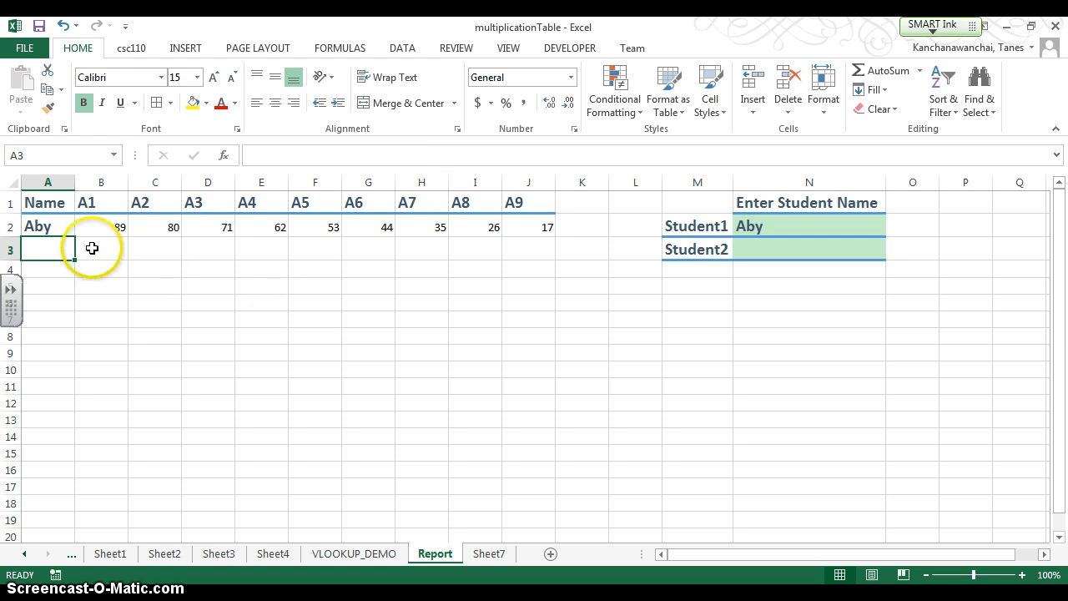
- Copy the A2 formula down to A3 and change its lookup value to studentName2
{"action": "left_click", "coordinate": [59, 234]}
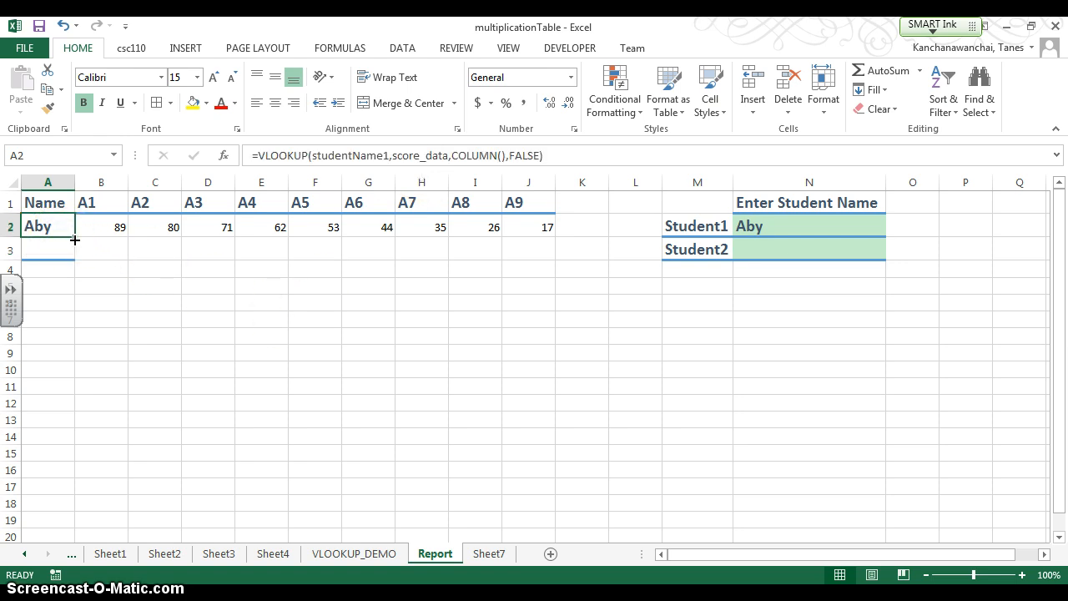
{"action": "left_click_drag", "start_coordinate": [74, 240], "coordinate": [58, 255]}
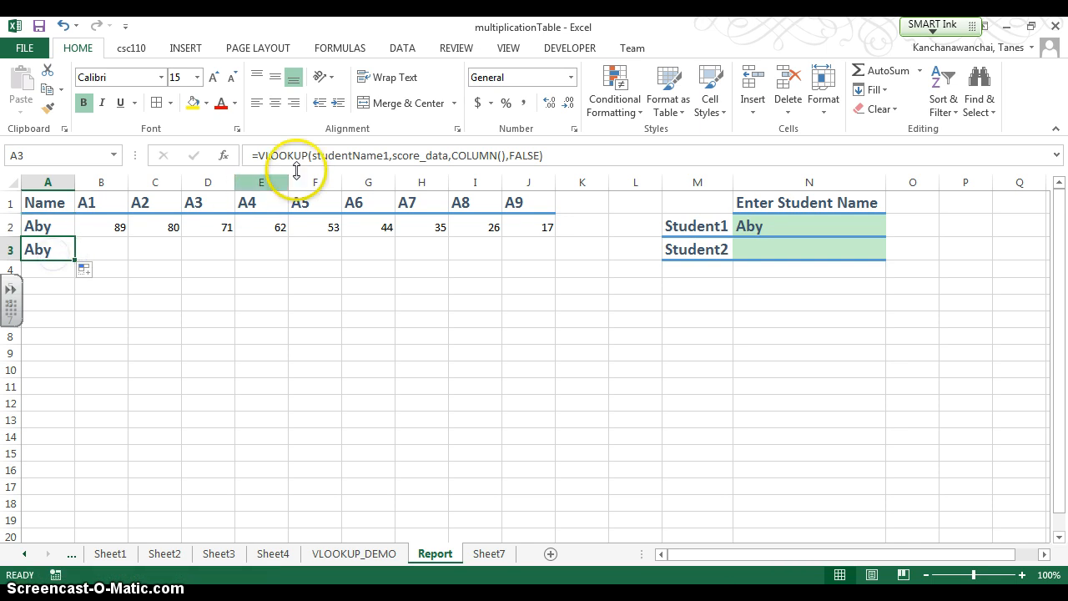
{"action": "left_click", "coordinate": [384, 155]}
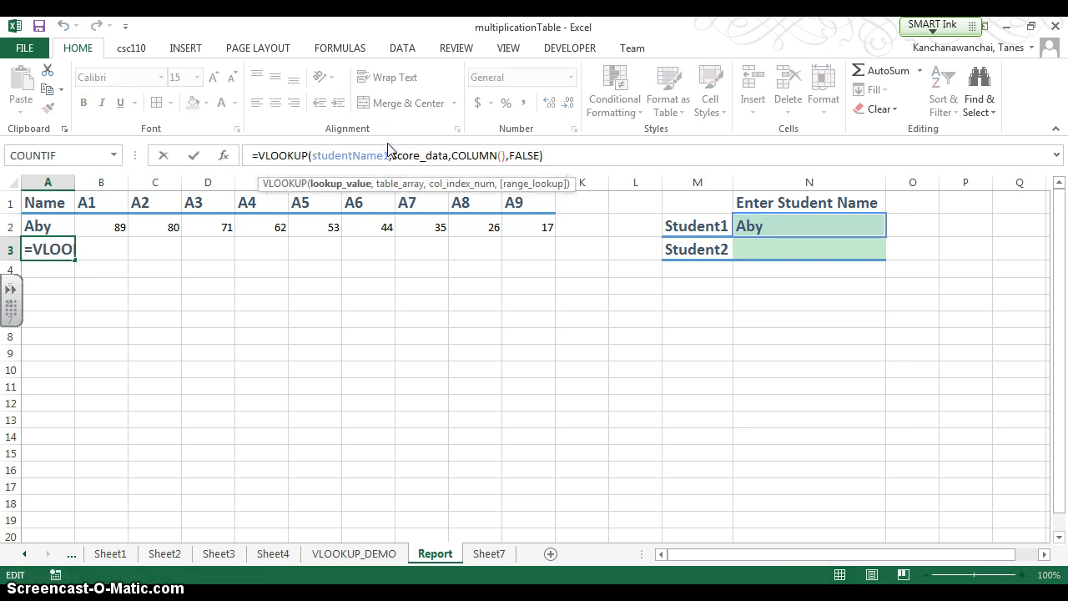
{"action": "key", "text": "BackSpace"}
{"action": "type", "text": "2"}
{"action": "key", "text": "Return"}
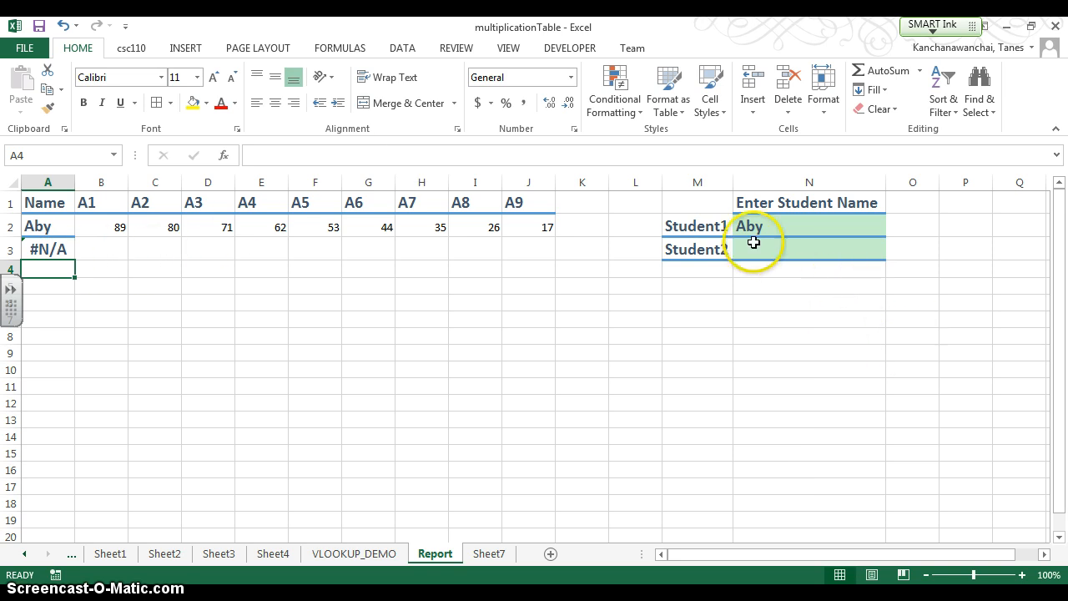
- Fill the formulas in A2:A3 across to column J with their formatting
{"action": "left_click", "coordinate": [46, 251]}
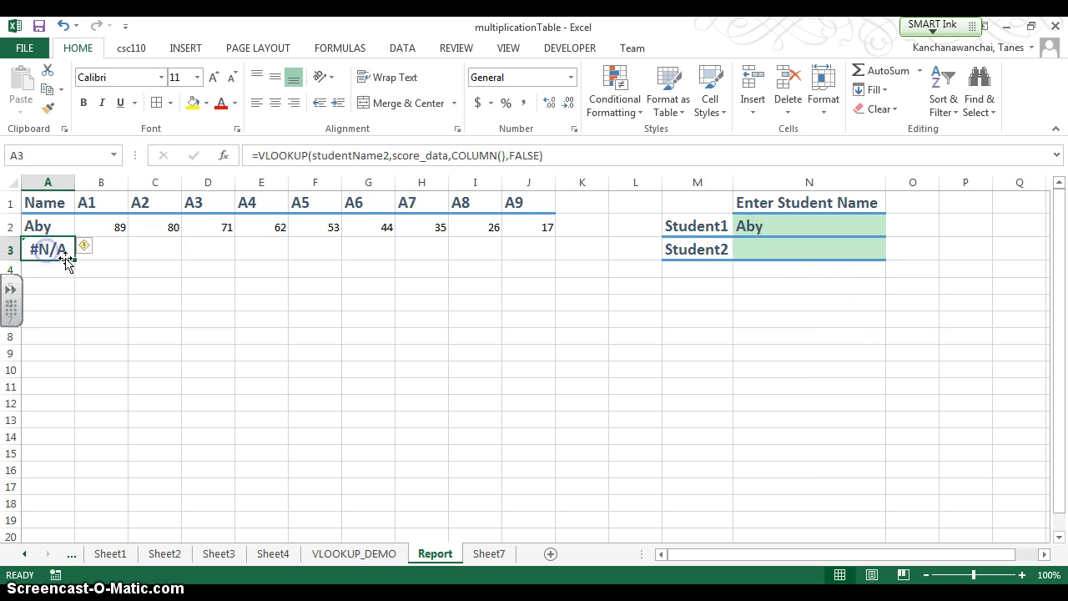
{"action": "left_click_drag", "start_coordinate": [56, 225], "coordinate": [539, 259]}
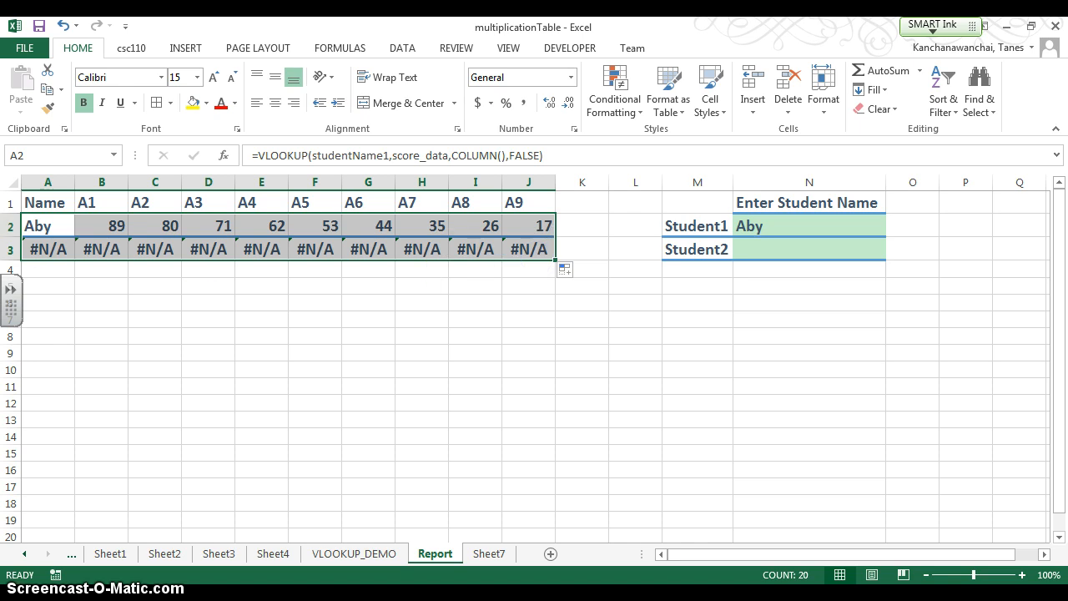
- Enter the second student's name in the Student2 cell N3 and autofit the width of column A
{"action": "left_click", "coordinate": [771, 246]}
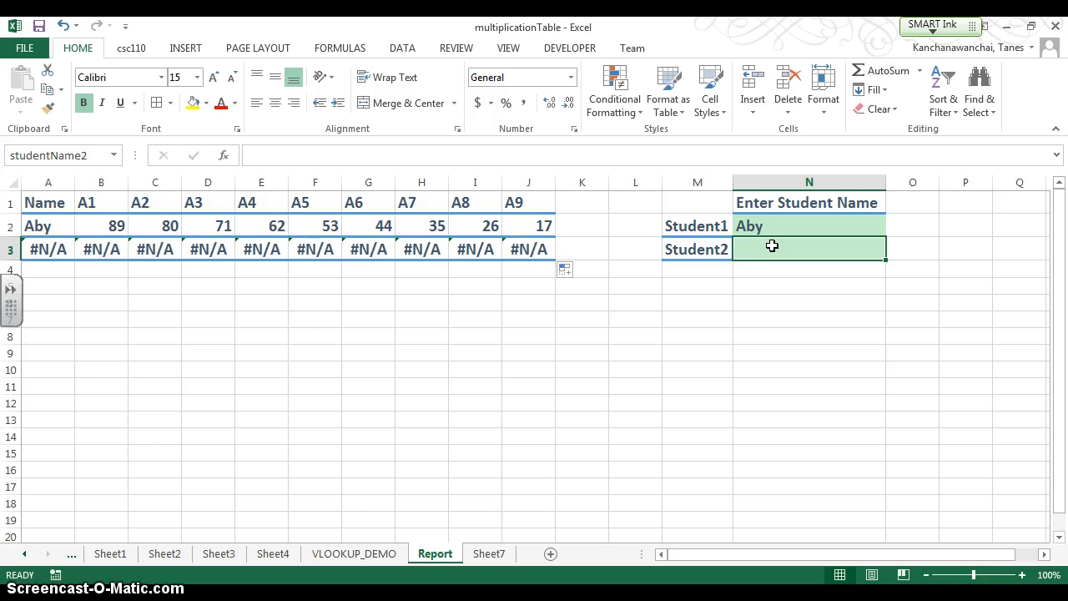
{"action": "left_click", "coordinate": [749, 255]}
{"action": "type", "text": "C"}
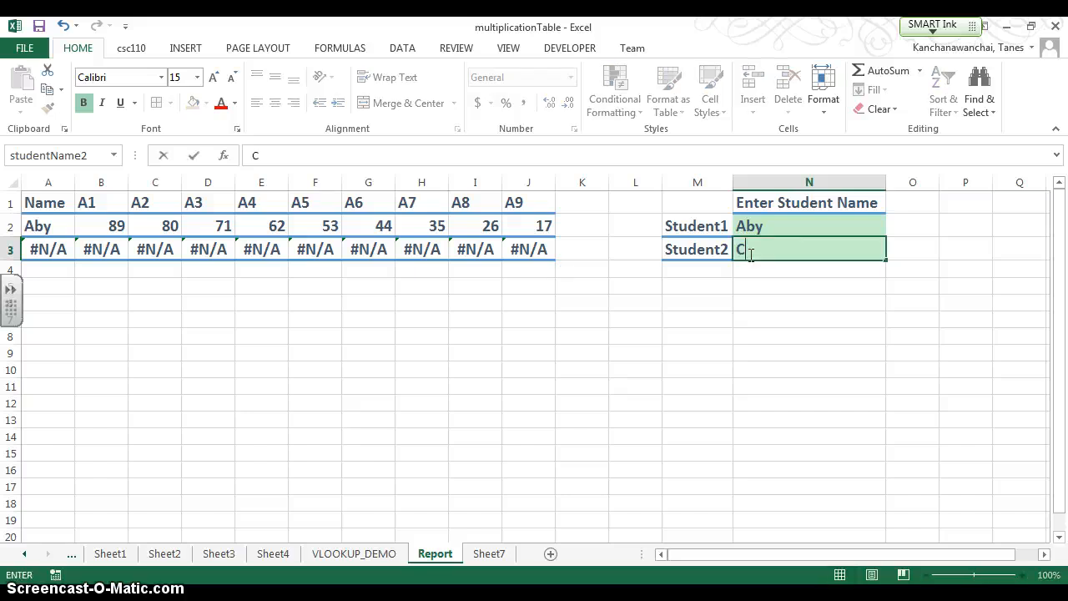
{"action": "type", "text": "hristo"}
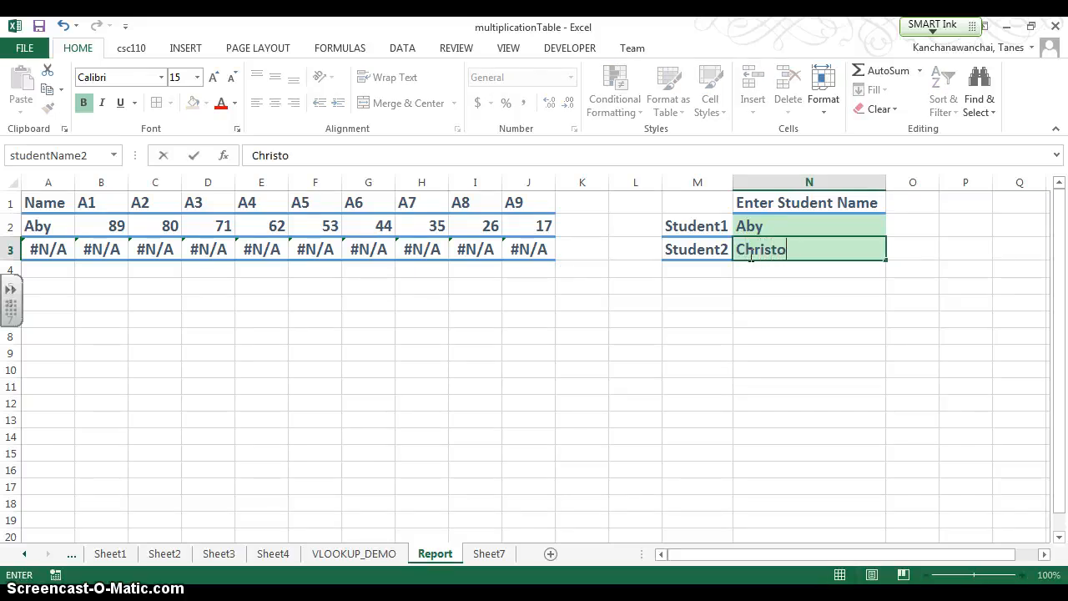
{"action": "type", "text": "pher"}
{"action": "key", "text": "Return"}
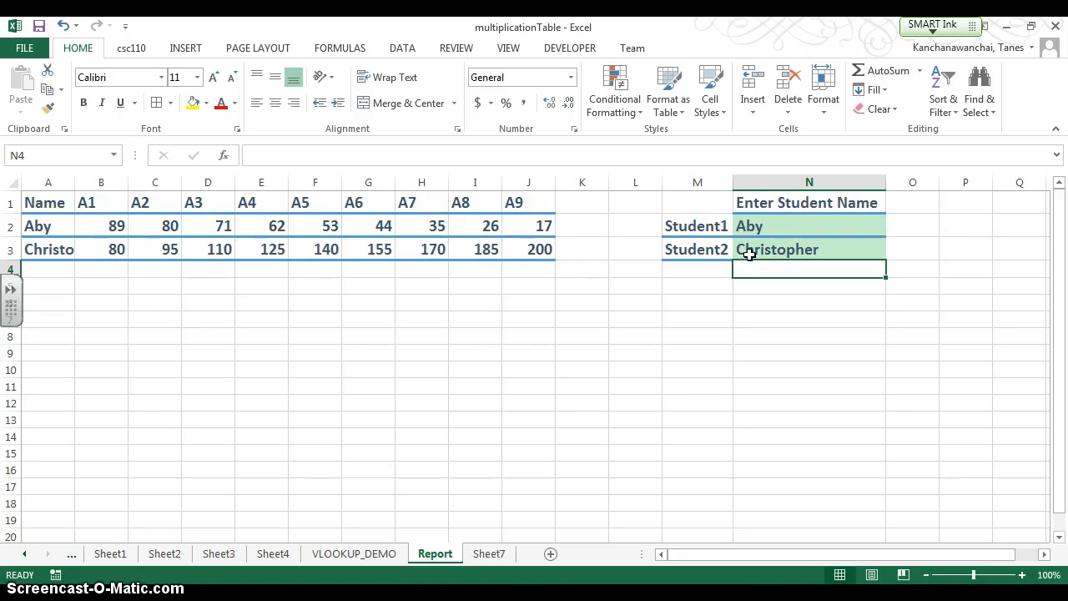
{"action": "double_click", "coordinate": [79, 180]}
{"action": "left_click", "coordinate": [335, 387]}
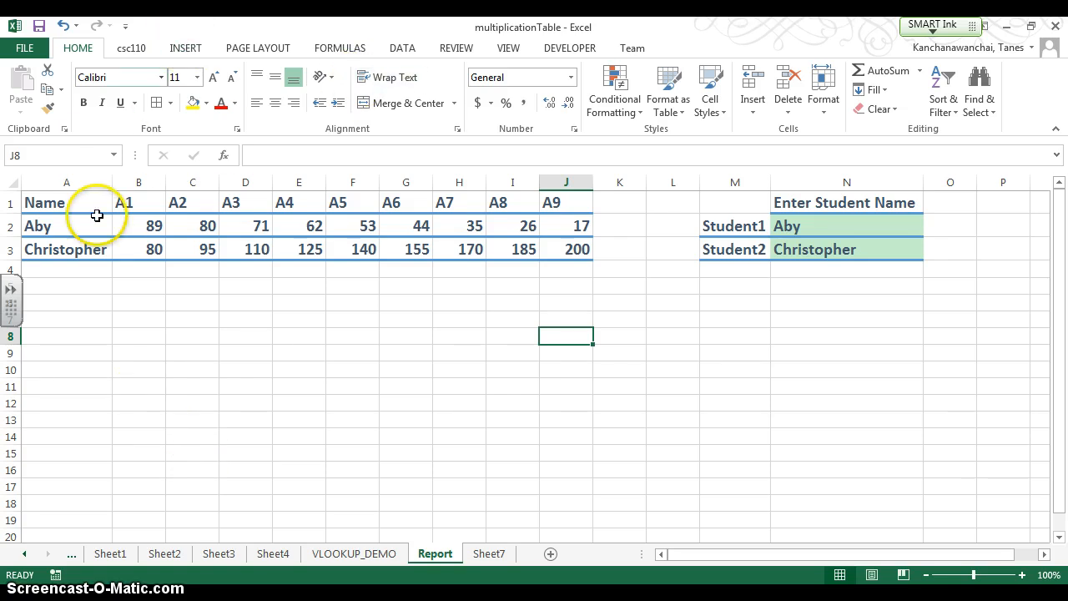
- Insert a 2-D Clustered Bar chart from the report table A1:J3
{"action": "left_click_drag", "start_coordinate": [70, 202], "coordinate": [550, 241]}
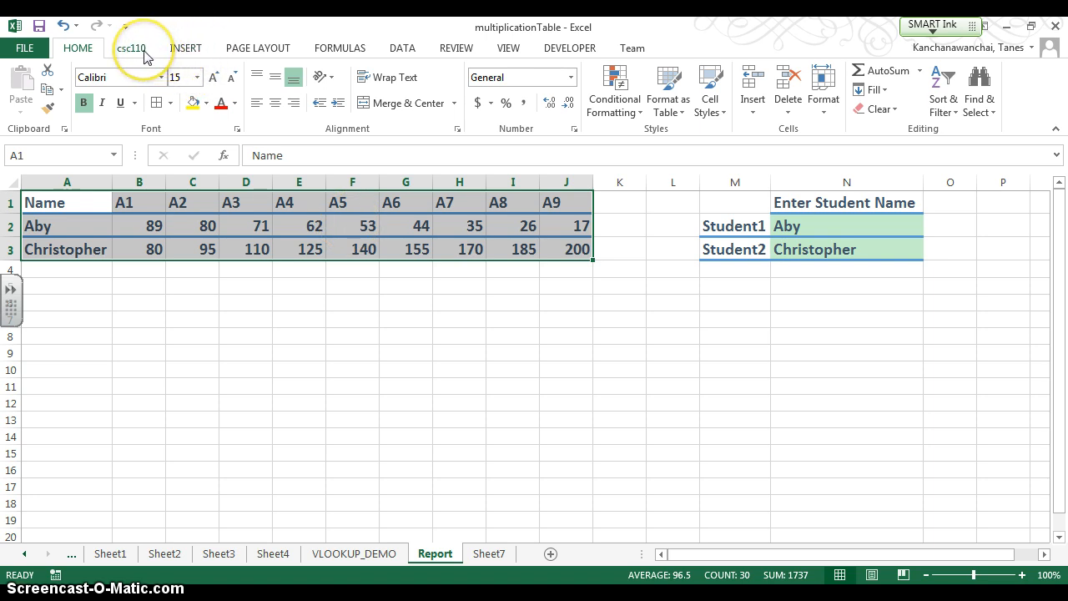
{"action": "left_click", "coordinate": [191, 50]}
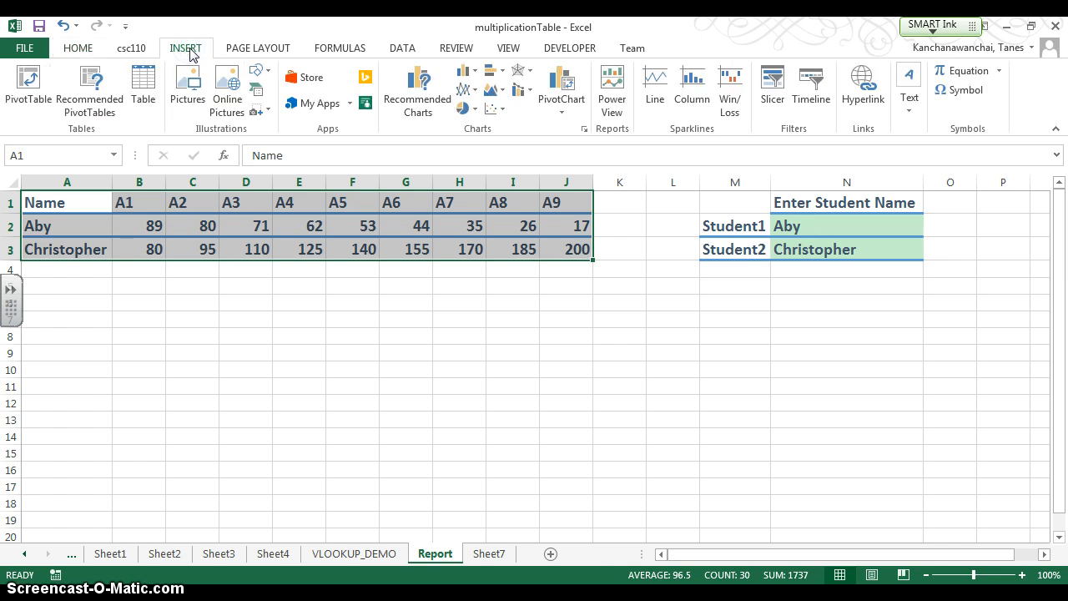
{"action": "left_click", "coordinate": [476, 75]}
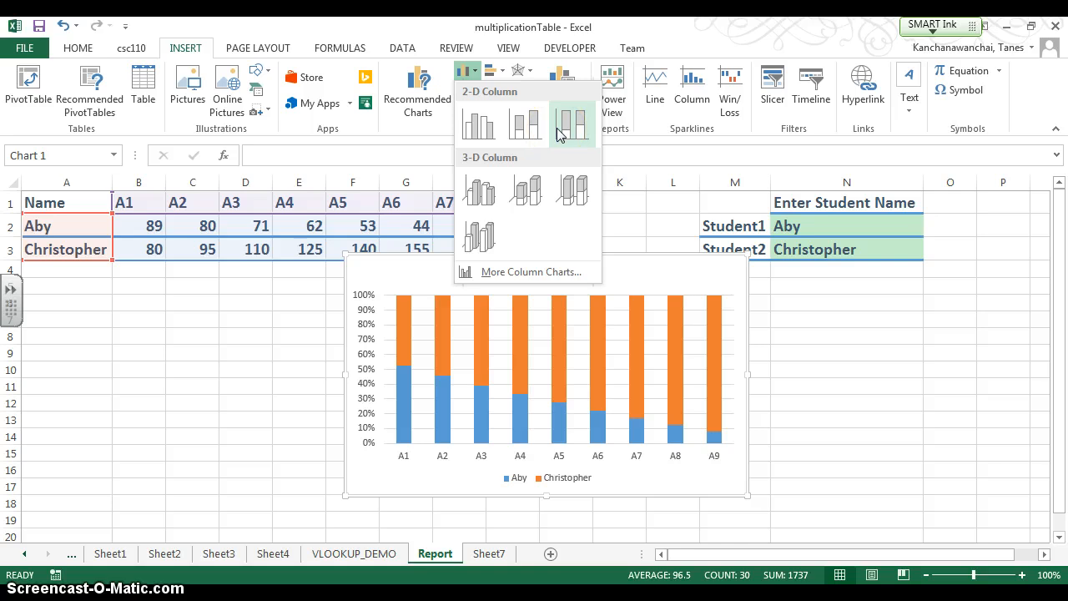
{"action": "left_click", "coordinate": [481, 127]}
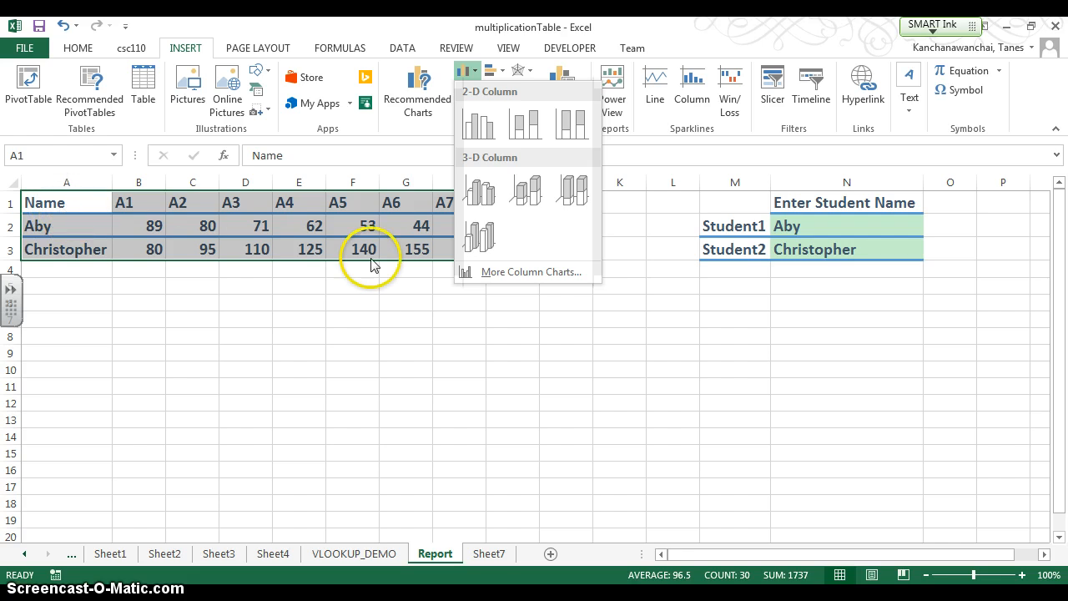
{"action": "left_click", "coordinate": [490, 73]}
{"action": "left_click", "coordinate": [492, 71]}
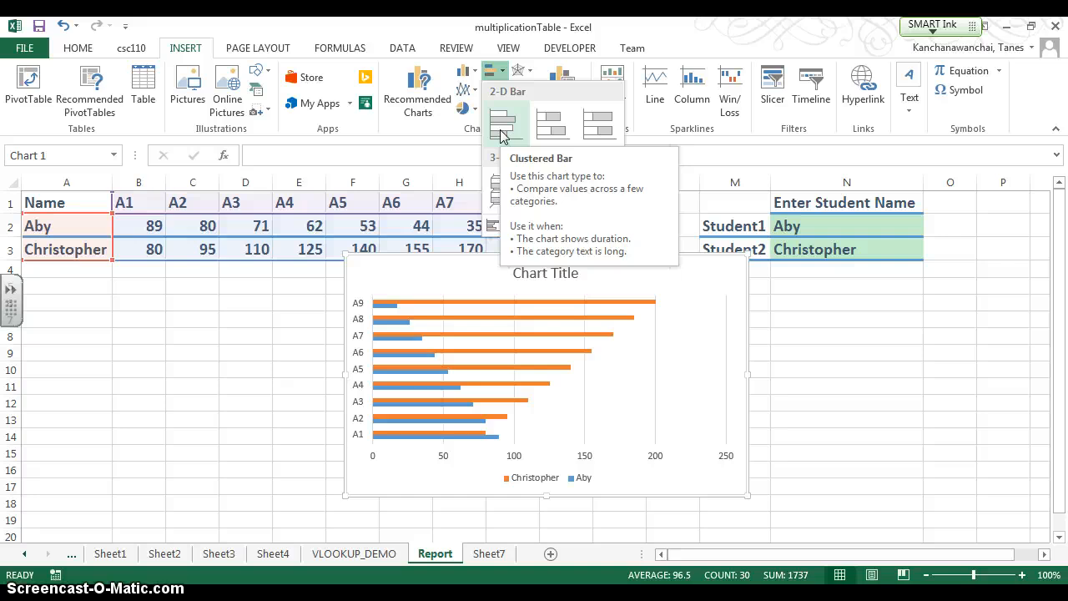
{"action": "left_click", "coordinate": [550, 123]}
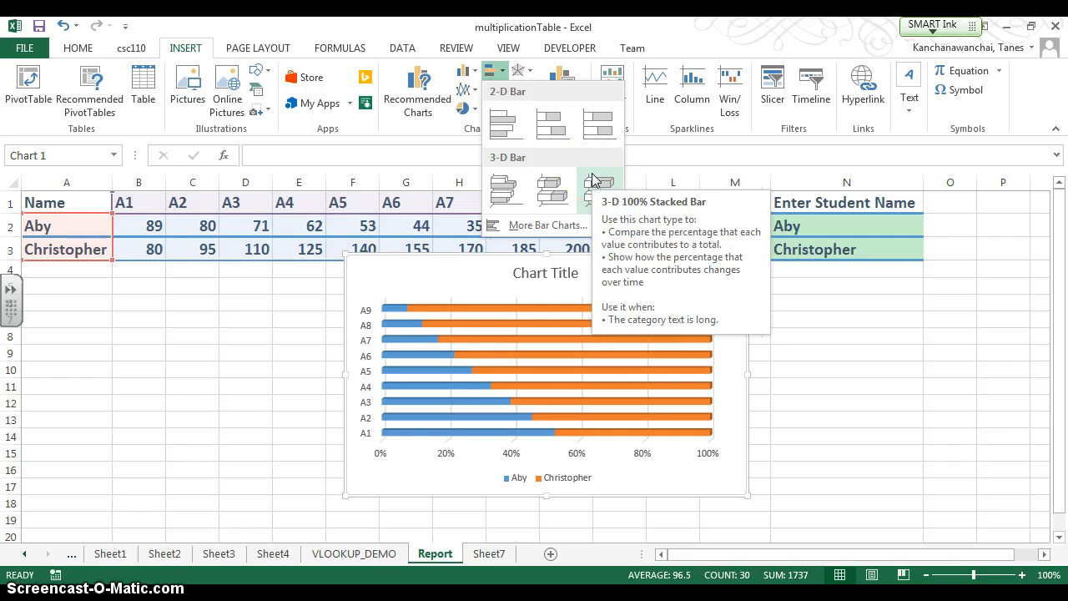
{"action": "left_click", "coordinate": [553, 188]}
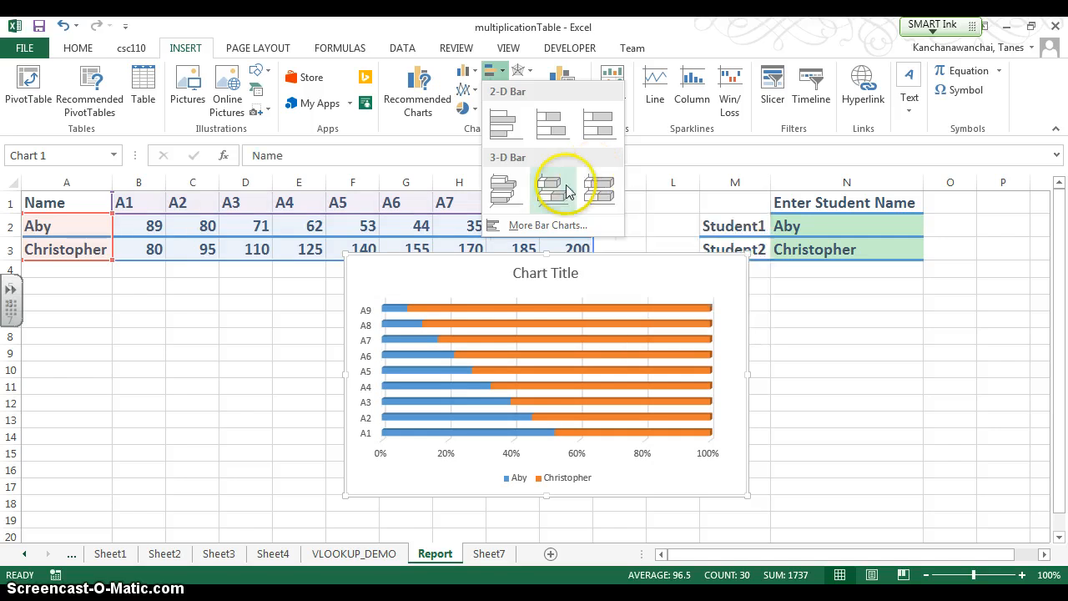
{"action": "left_click", "coordinate": [506, 126]}
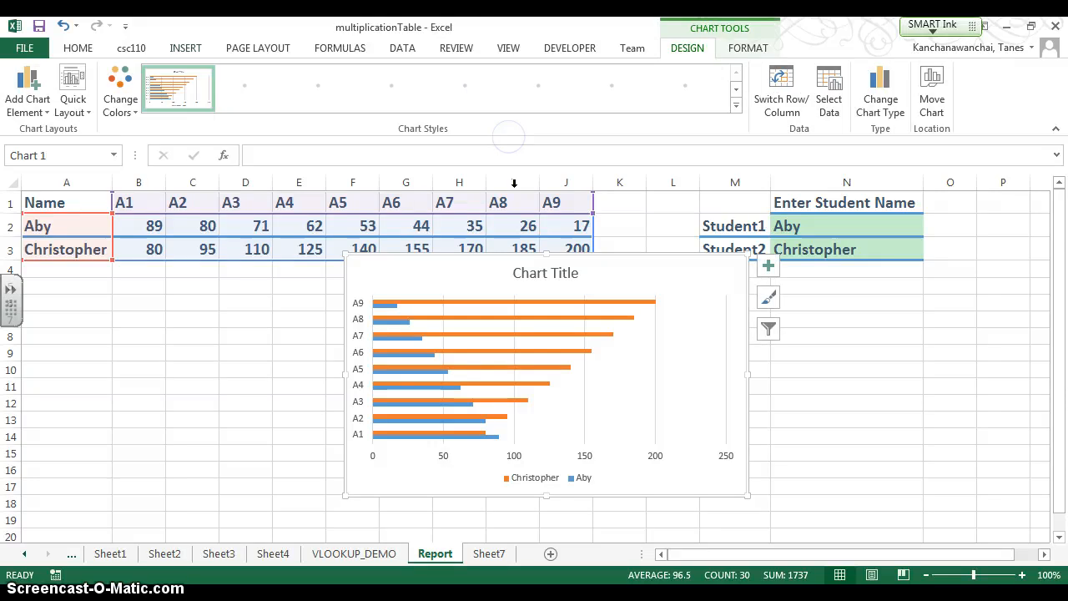
- Undo the accidental shift of the chart's data range and apply the dark chart style with outlined, glowing bars
{"action": "left_click_drag", "start_coordinate": [554, 259], "coordinate": [548, 278]}
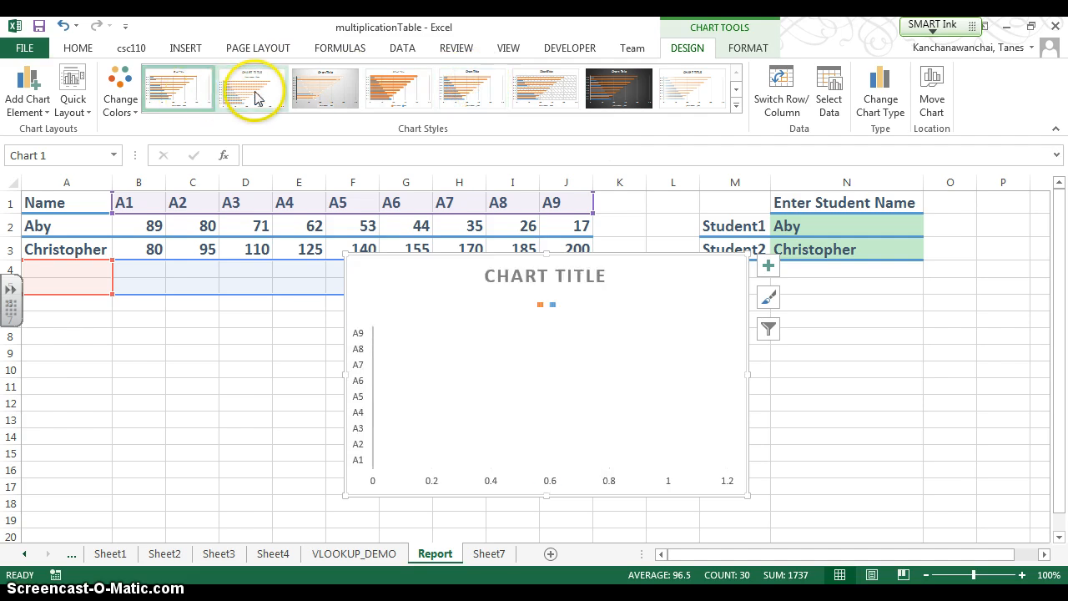
{"action": "key", "text": "ctrl+z"}
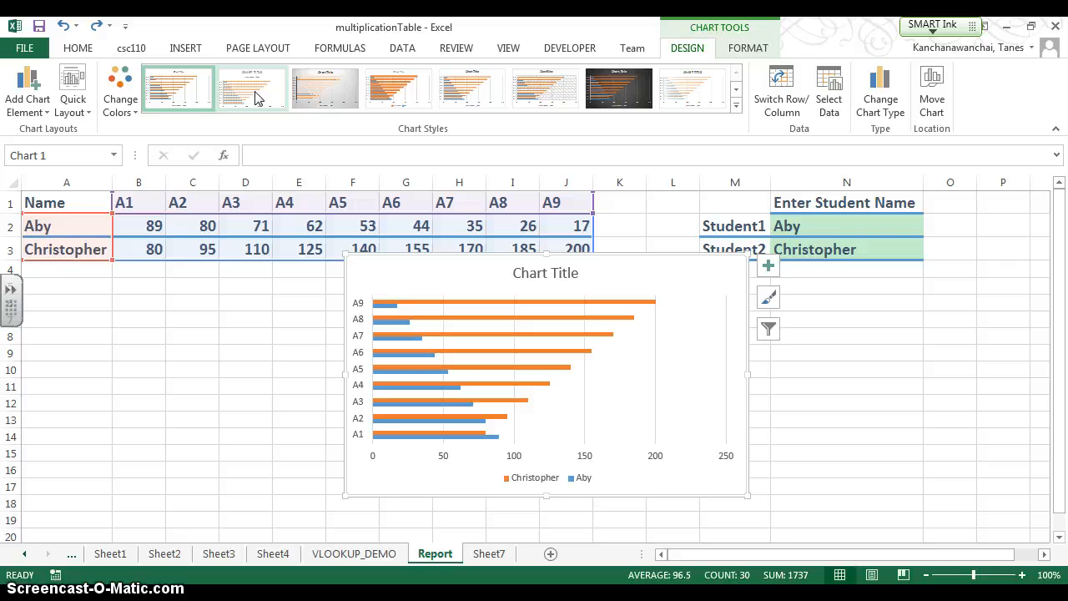
{"action": "left_click", "coordinate": [330, 98]}
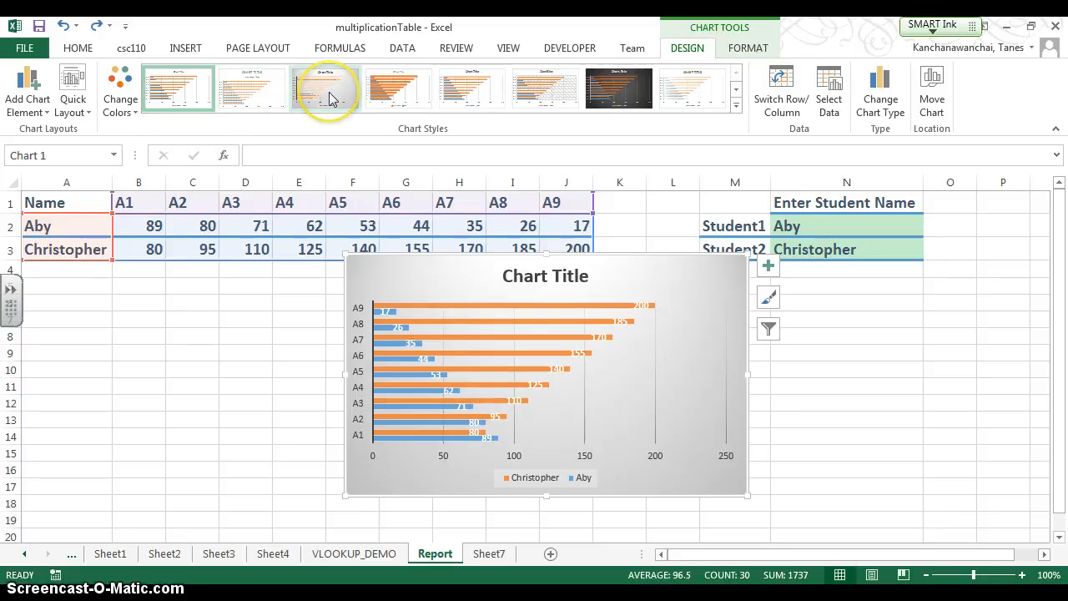
{"action": "left_click", "coordinate": [737, 90]}
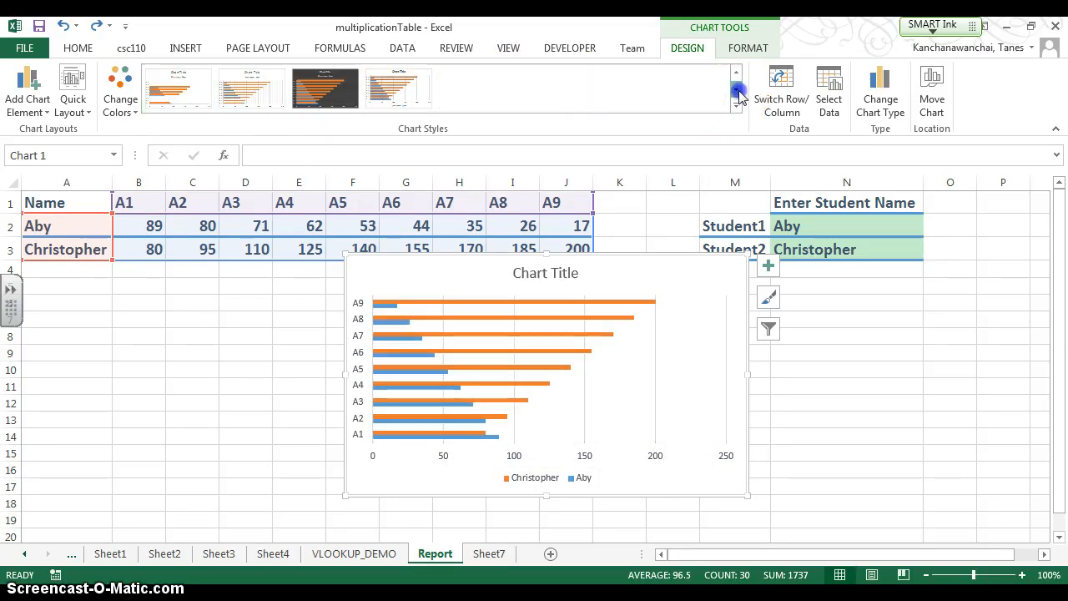
{"action": "left_click", "coordinate": [388, 86]}
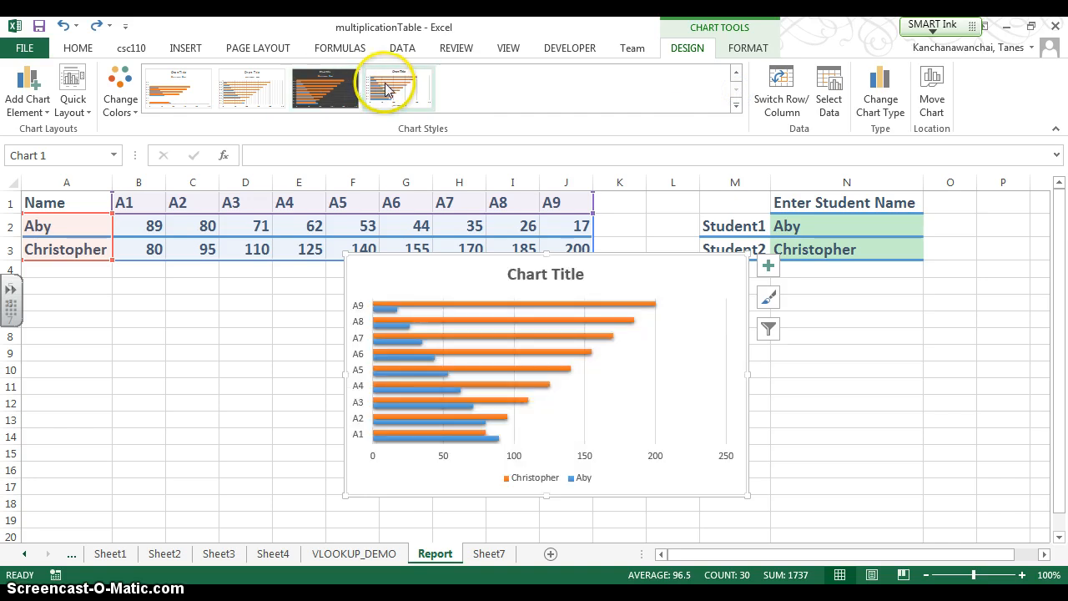
{"action": "left_click", "coordinate": [358, 87]}
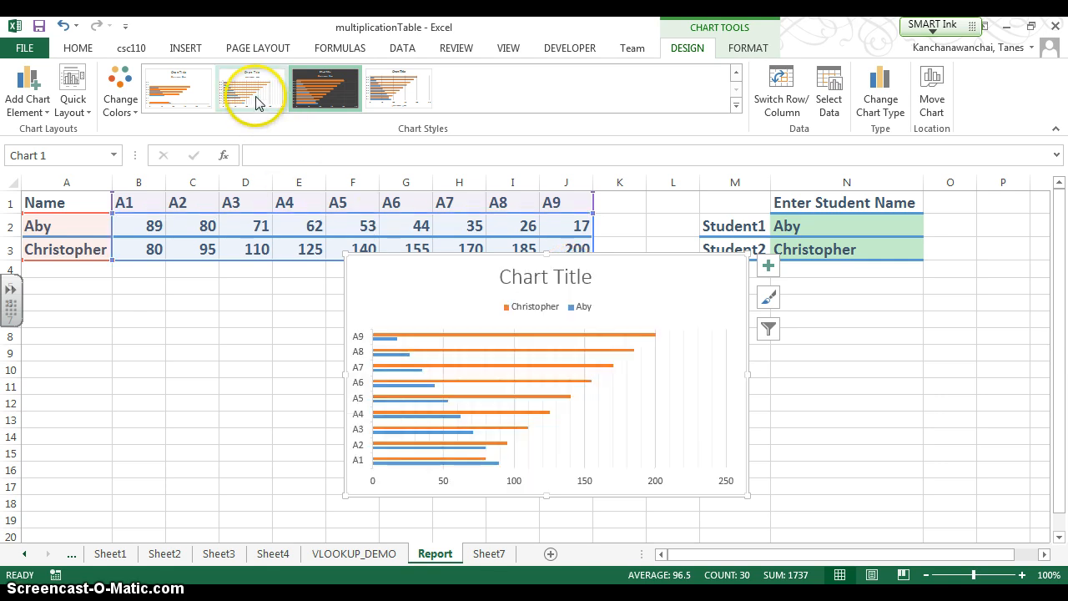
{"action": "left_click", "coordinate": [320, 105]}
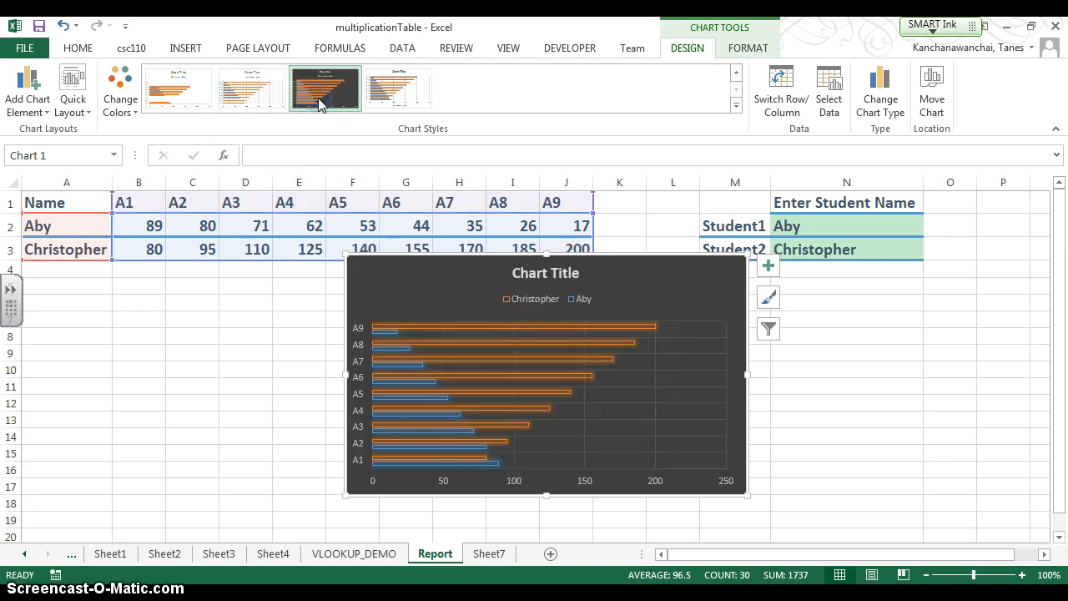
{"action": "left_click", "coordinate": [319, 104]}
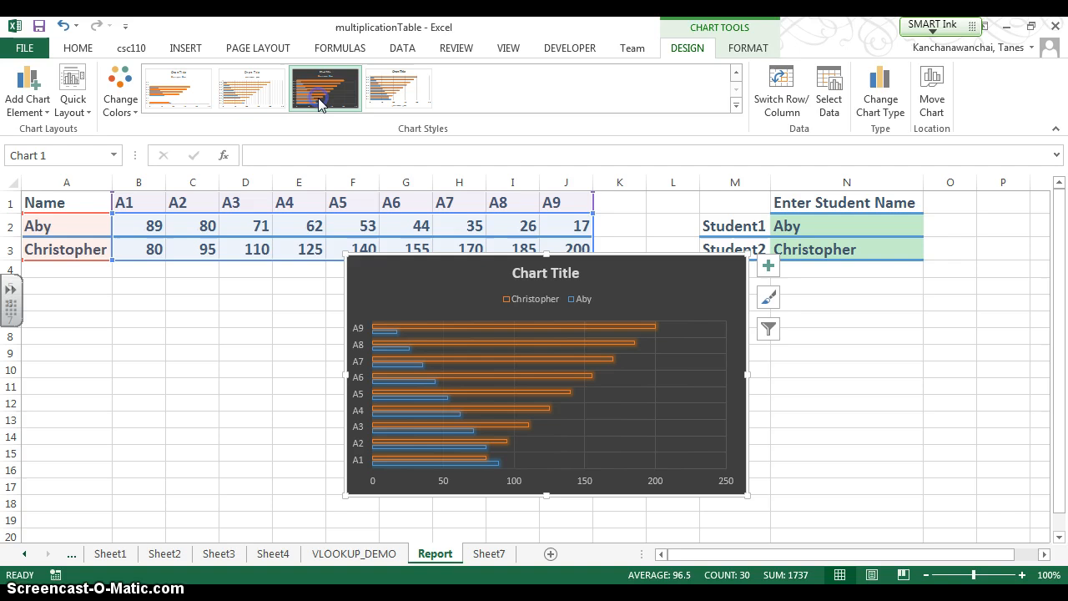
- Replace the chart title's placeholder text with "Scores between two Students"
{"action": "left_click", "coordinate": [565, 275]}
{"action": "left_click", "coordinate": [565, 276]}
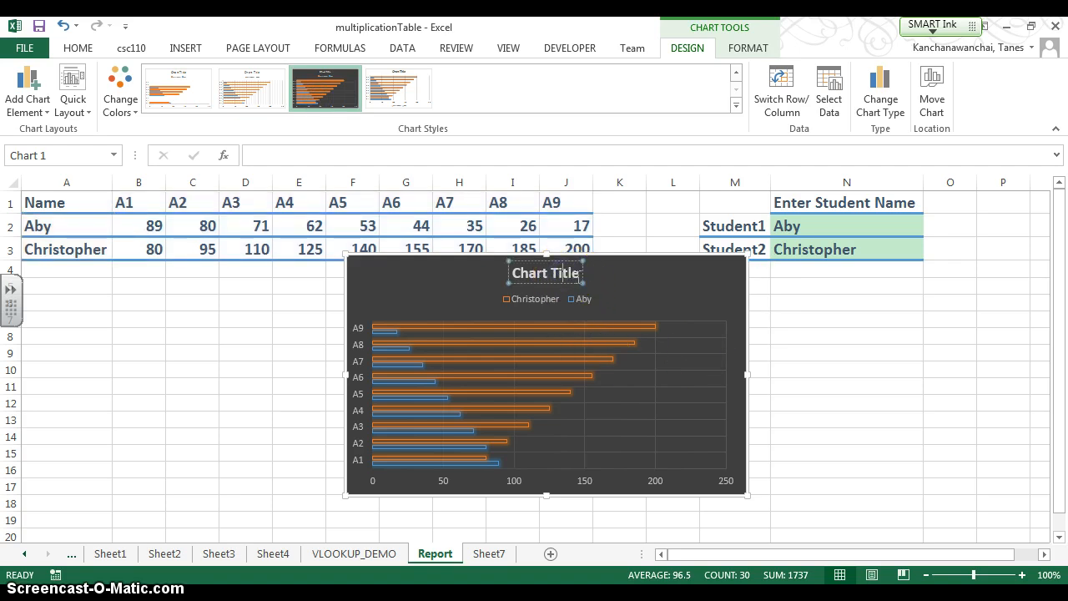
{"action": "left_click_drag", "start_coordinate": [581, 276], "coordinate": [511, 276]}
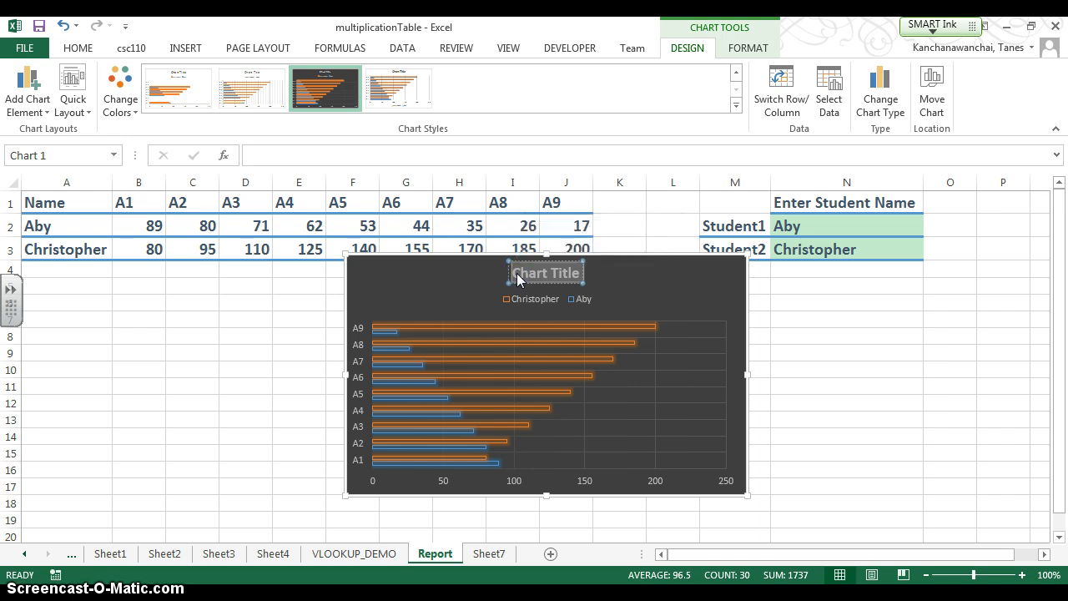
{"action": "type", "text": "Score"}
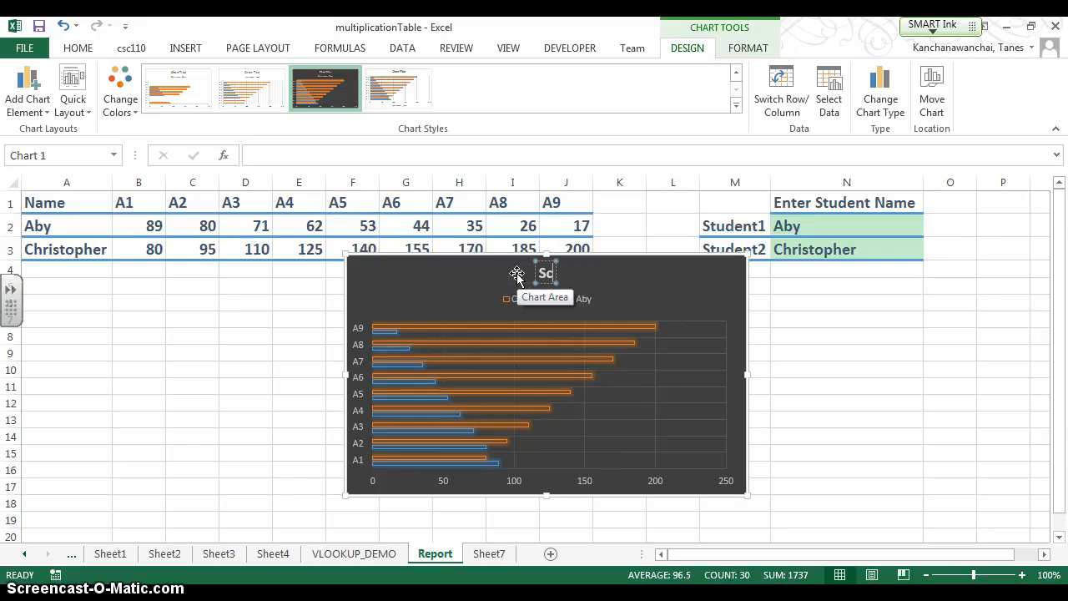
{"action": "key", "text": "BackSpace"}
{"action": "key", "text": "BackSpace"}
{"action": "key", "text": "BackSpace"}
{"action": "key", "text": "BackSpace"}
{"action": "key", "text": "BackSpace"}
{"action": "type", "text": "Scores be"}
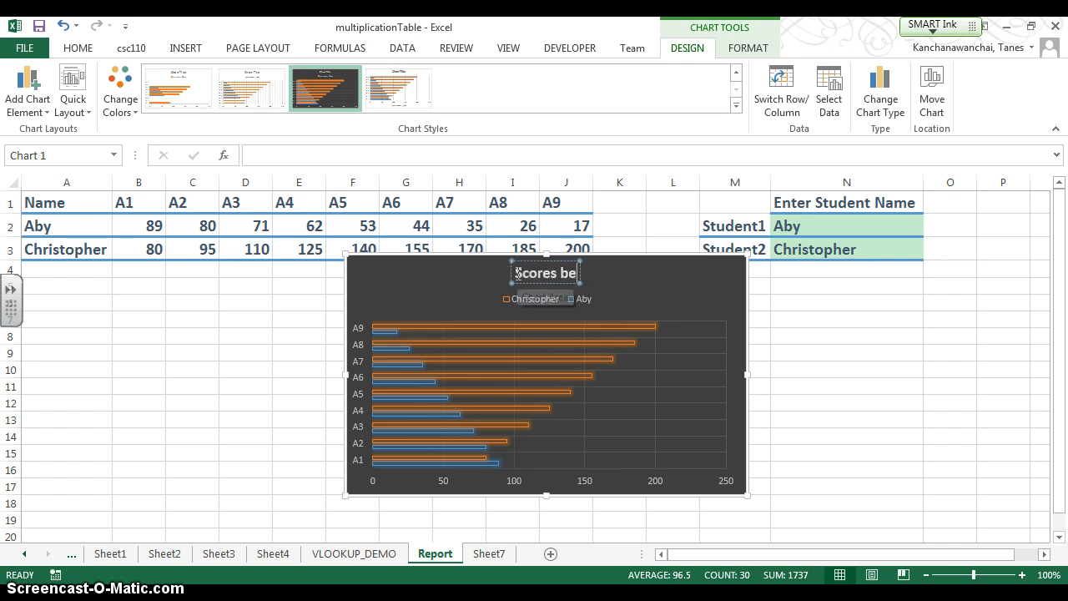
{"action": "type", "text": "tween two s"}
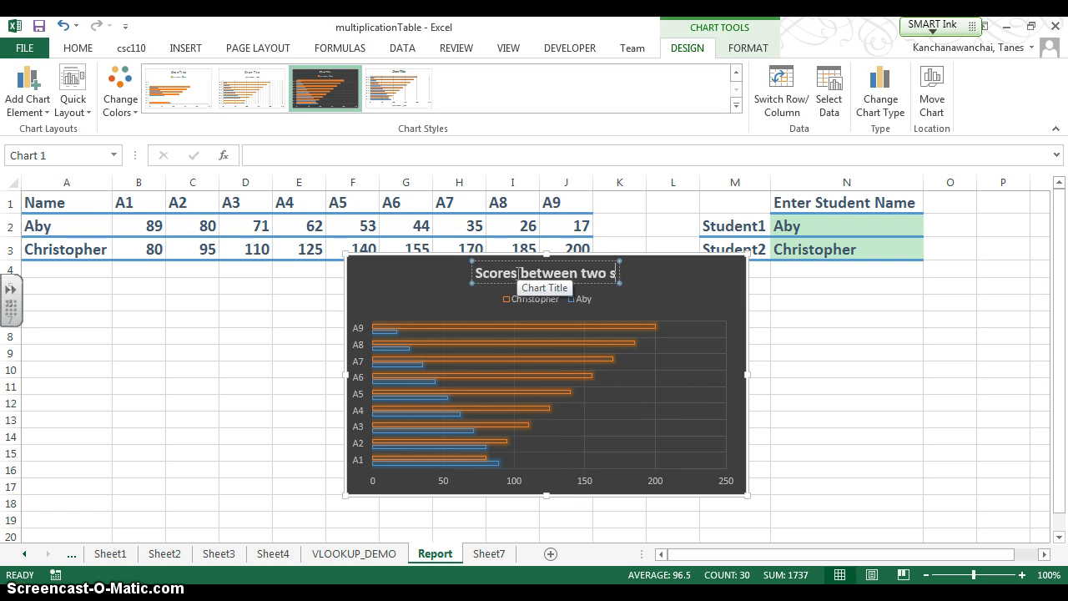
{"action": "key", "text": "BackSpace"}
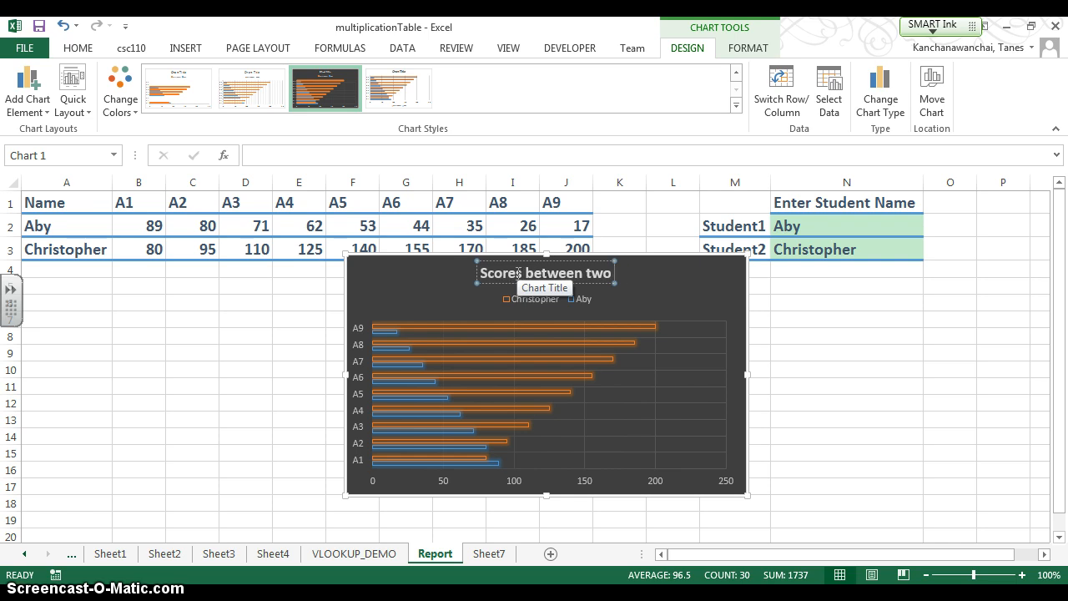
{"action": "type", "text": "Students"}
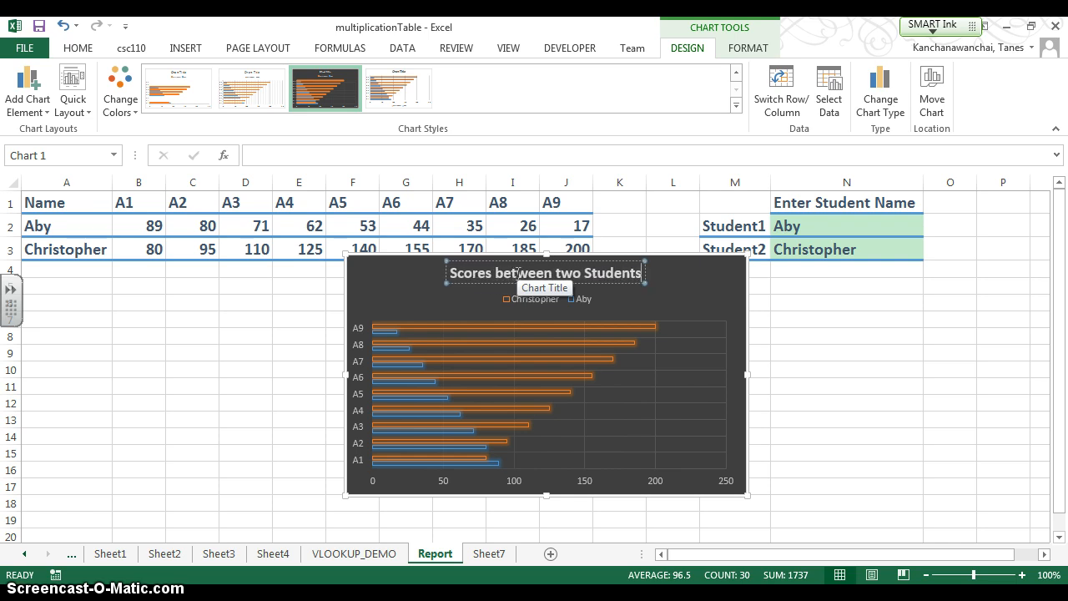
- Capitalize "Between" and "Two" in the chart title and break it into two lines before "Two"
{"action": "key", "text": "Left"}
{"action": "key", "text": "Left"}
{"action": "key", "text": "Left"}
{"action": "key", "text": "Left"}
{"action": "key", "text": "Left"}
{"action": "key", "text": "Left"}
{"action": "key", "text": "Left"}
{"action": "key", "text": "Left"}
{"action": "key", "text": "Left"}
{"action": "key", "text": "Left"}
{"action": "key", "text": "Left"}
{"action": "key", "text": "Left"}
{"action": "key", "text": "Right"}
{"action": "key", "text": "Delete"}
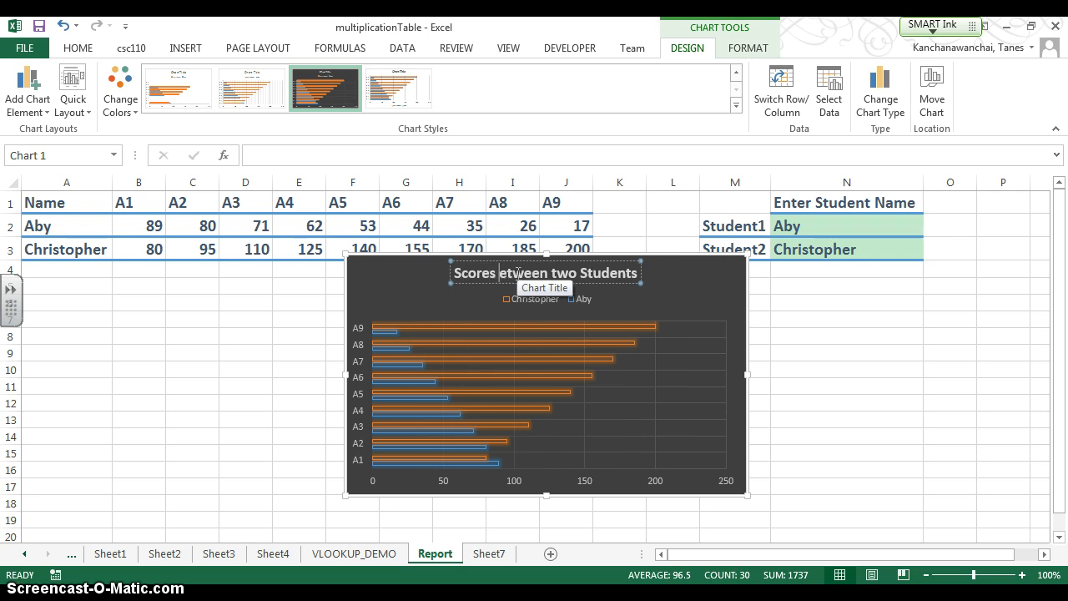
{"action": "type", "text": "B"}
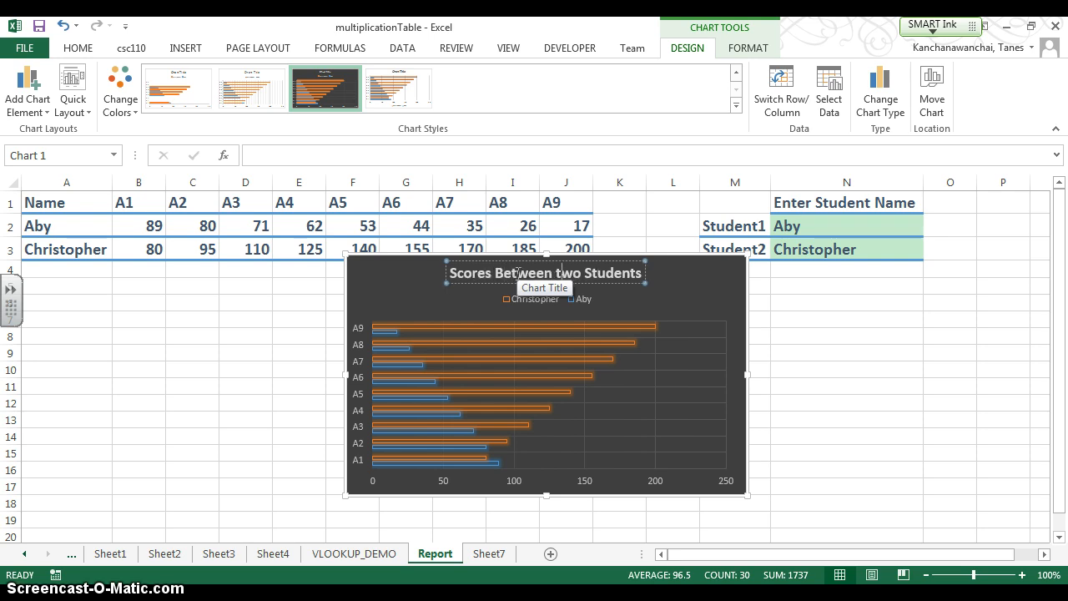
{"action": "key", "text": "Return"}
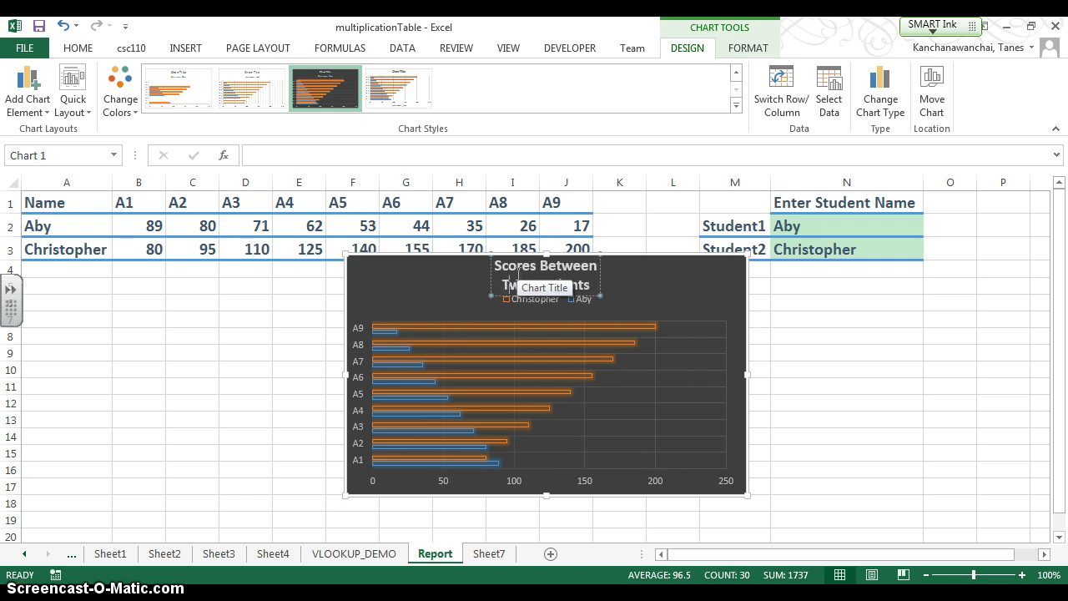
{"action": "key", "text": "Return"}
{"action": "key", "text": "BackSpace"}
{"action": "type", "text": "T"}
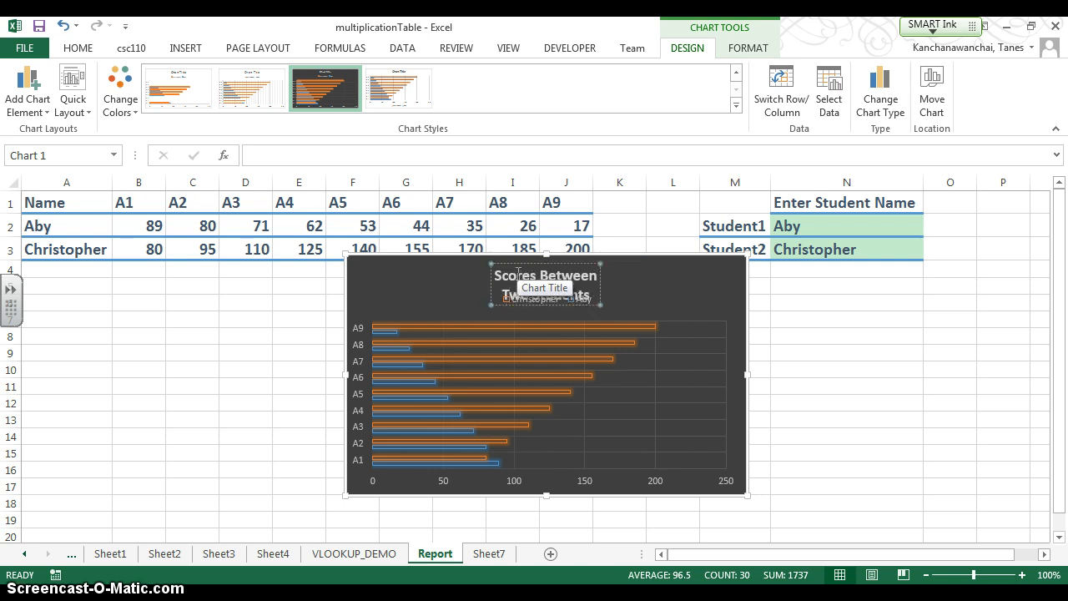
{"action": "left_click", "coordinate": [641, 287]}
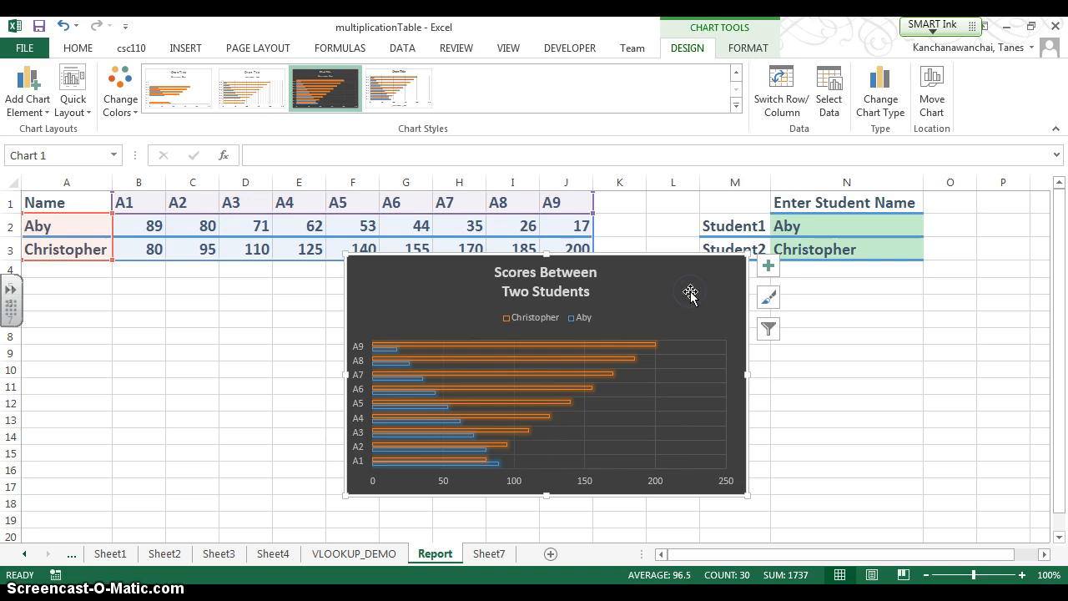
- Move the chart beneath the report table, covering about columns A to H and rows 5 to 19, and deselect it
{"action": "left_click_drag", "start_coordinate": [659, 282], "coordinate": [640, 307]}
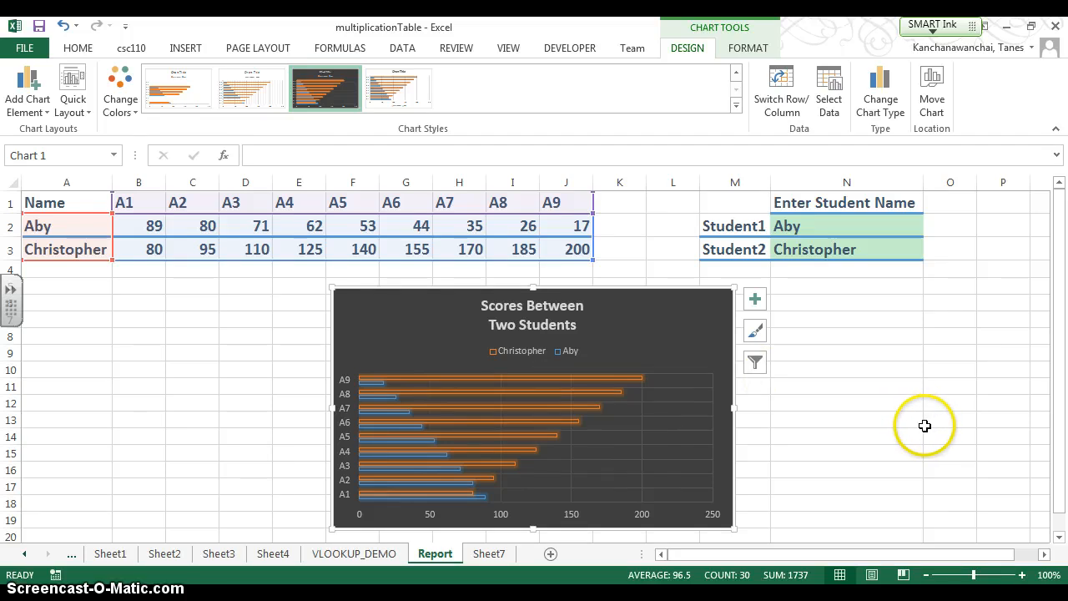
{"action": "left_click_drag", "start_coordinate": [677, 339], "coordinate": [397, 322]}
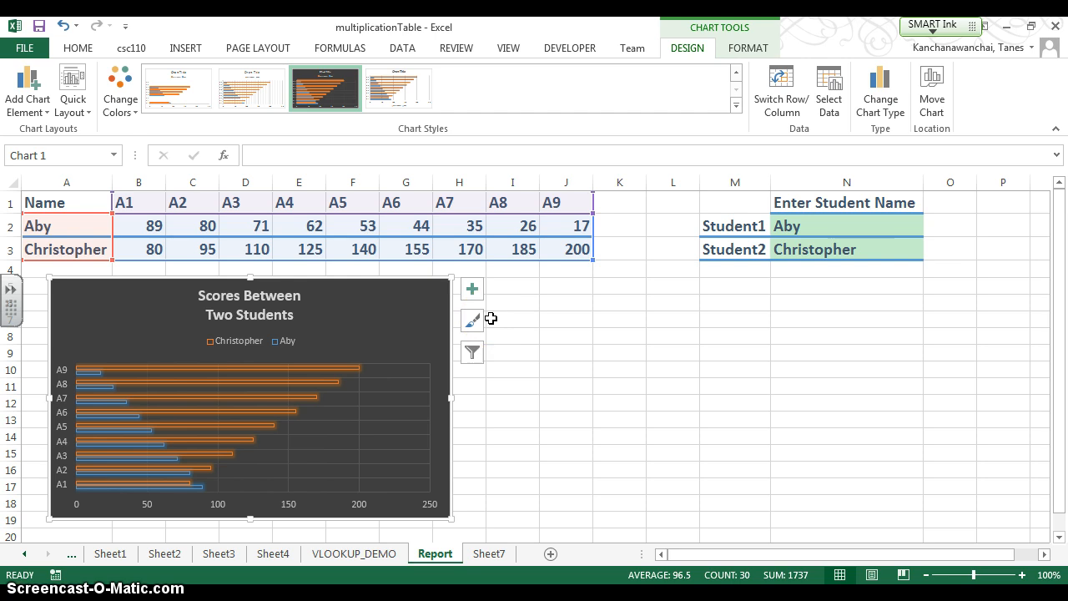
{"action": "left_click", "coordinate": [554, 304]}
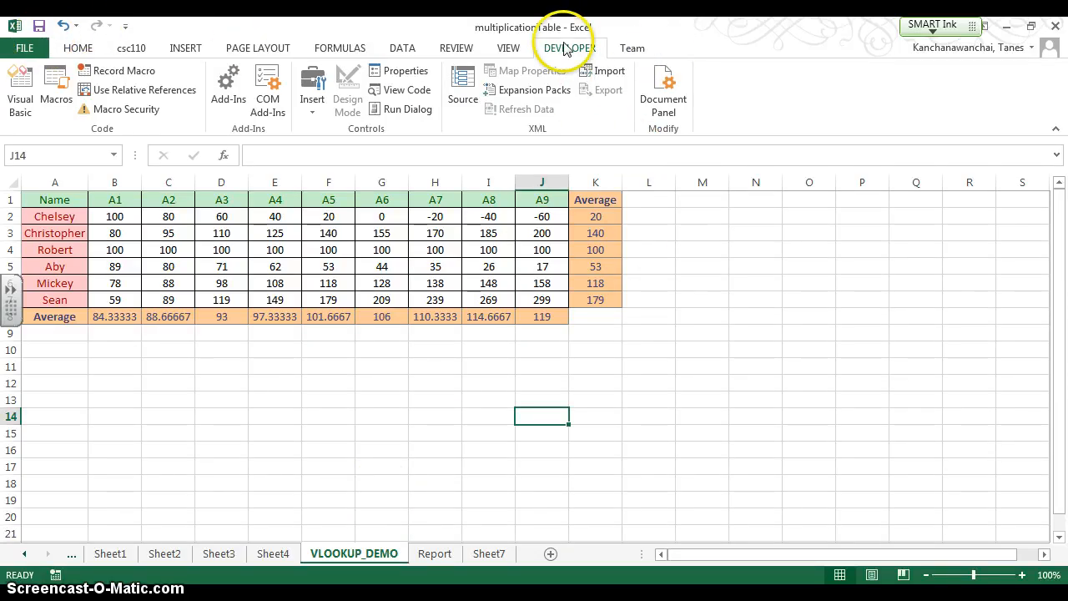
- Open the Excel options and look through the Advanced editing settings
{"action": "left_click", "coordinate": [24, 47]}
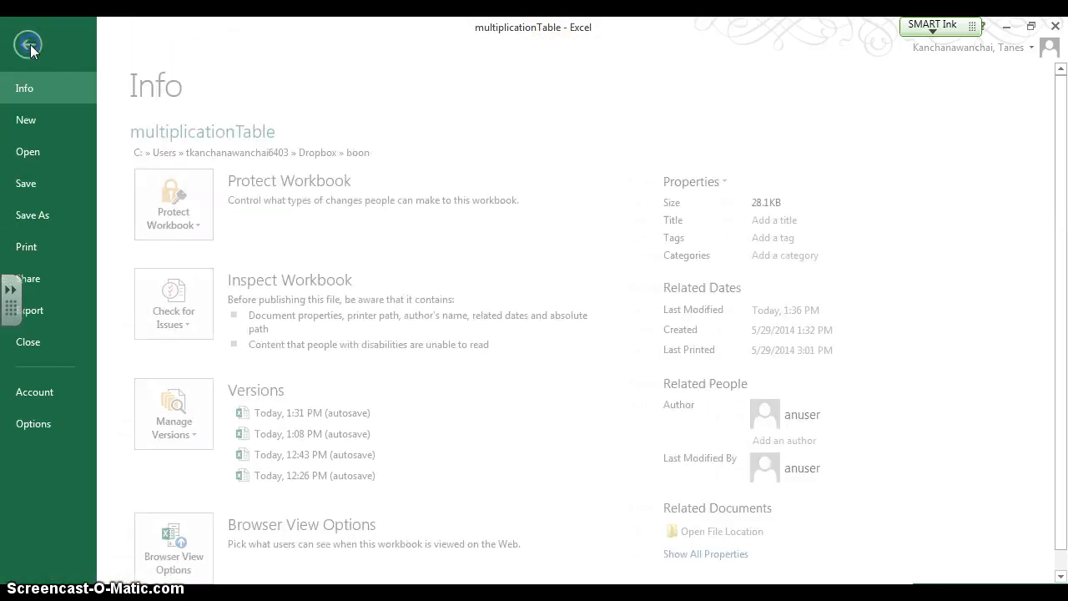
{"action": "left_click", "coordinate": [80, 424]}
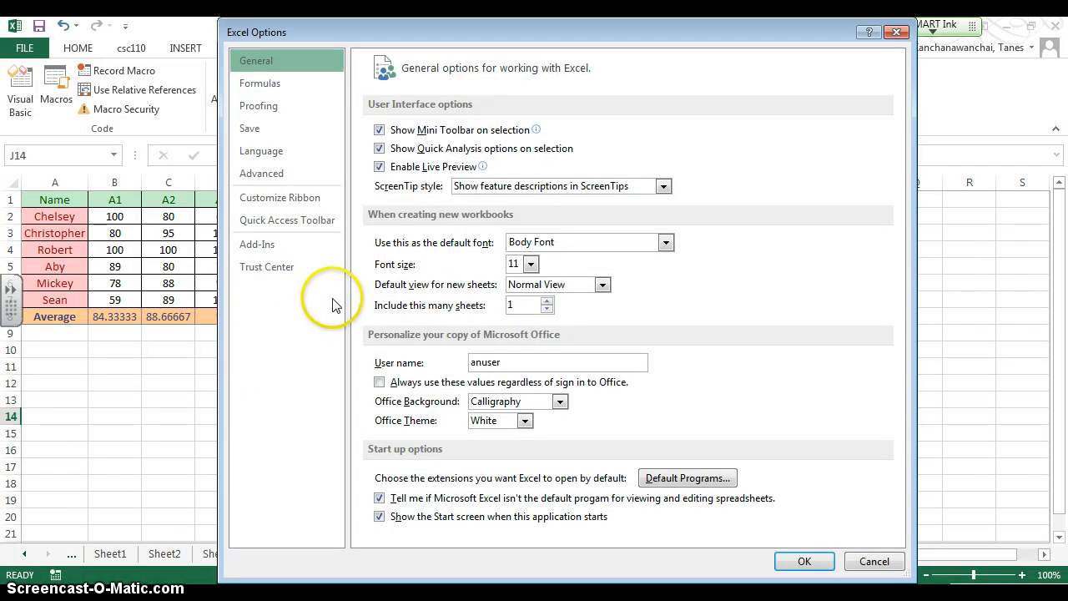
{"action": "left_click", "coordinate": [288, 174]}
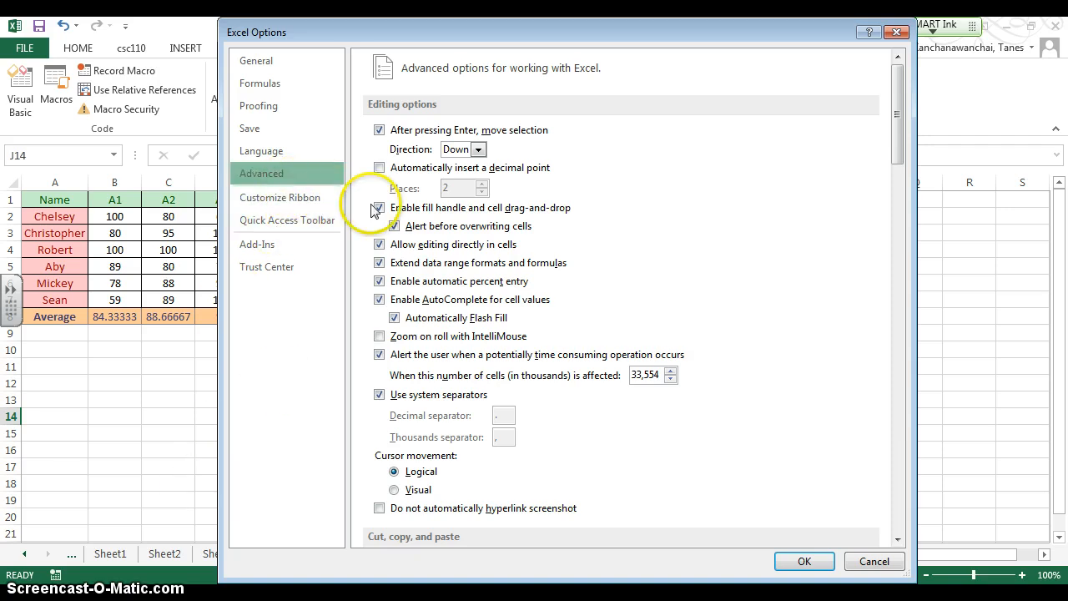
{"action": "scroll", "coordinate": [370, 217], "scroll_direction": "down", "scroll_amount": 3}
{"action": "scroll", "coordinate": [370, 244], "scroll_direction": "up", "scroll_amount": 1}
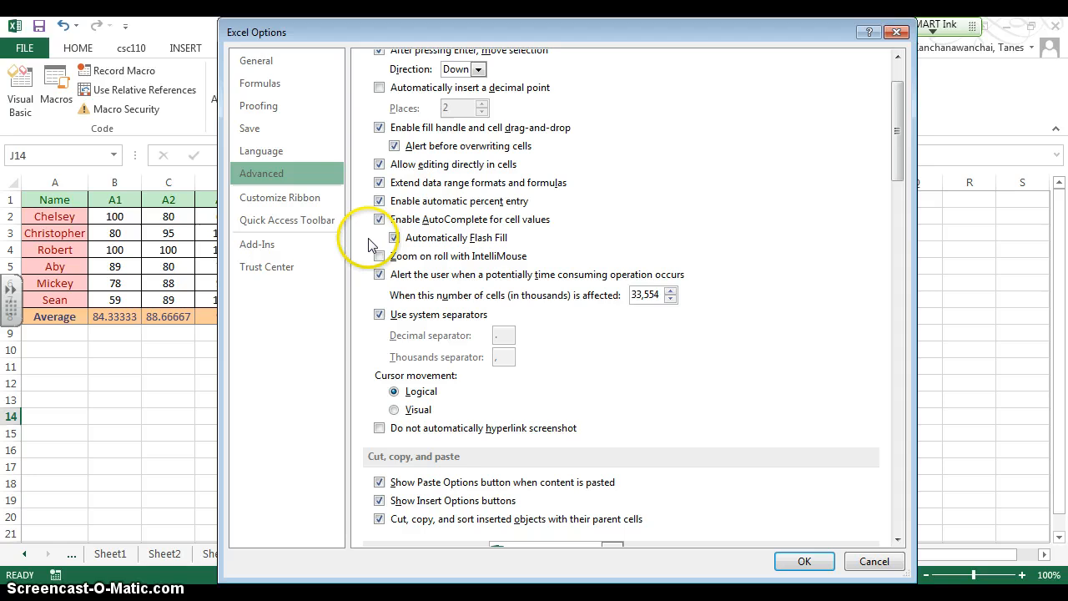
- Review the ribbon customization options, select Developer among the main tabs, and accept the options
{"action": "left_click", "coordinate": [286, 199]}
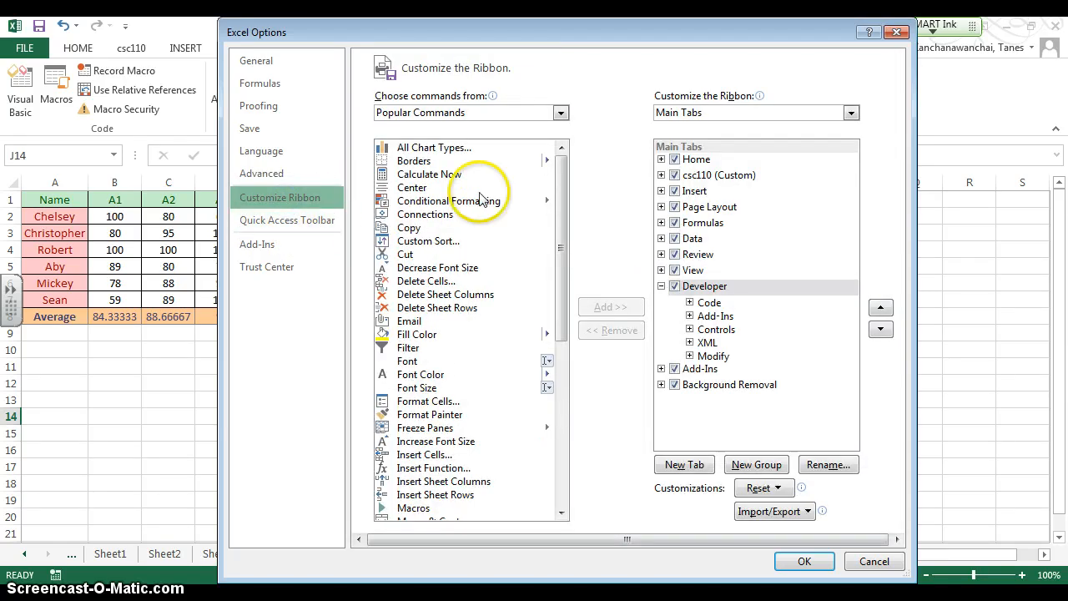
{"action": "scroll", "coordinate": [488, 193], "scroll_direction": "down", "scroll_amount": 3}
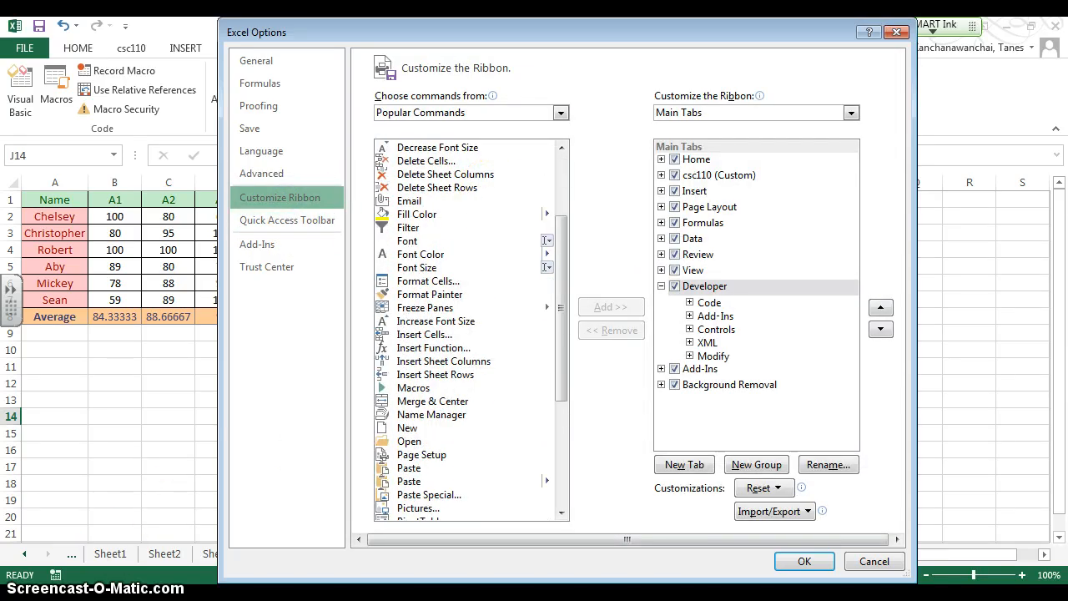
{"action": "double_click", "coordinate": [706, 286]}
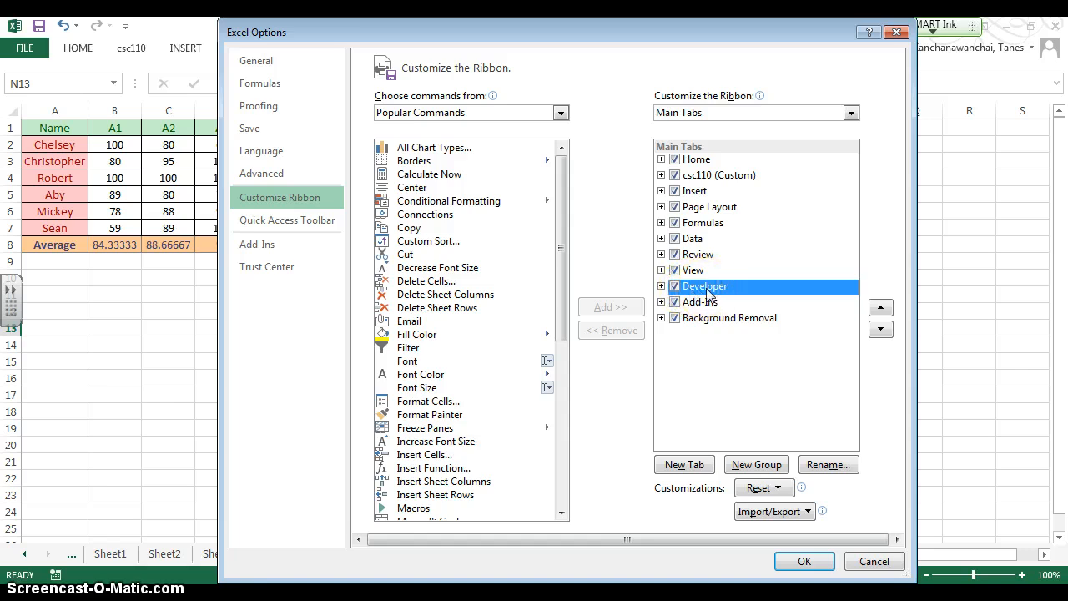
{"action": "left_click", "coordinate": [806, 561]}
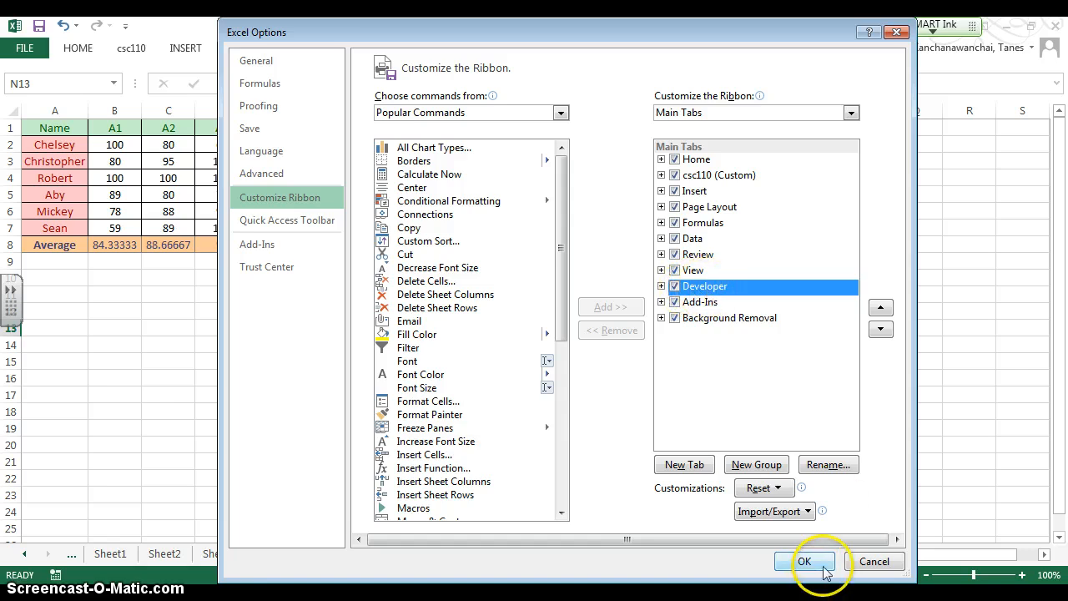
- Display the Developer commands and turn off Collapse the Ribbon so the ribbon stays expanded
{"action": "left_click", "coordinate": [566, 50]}
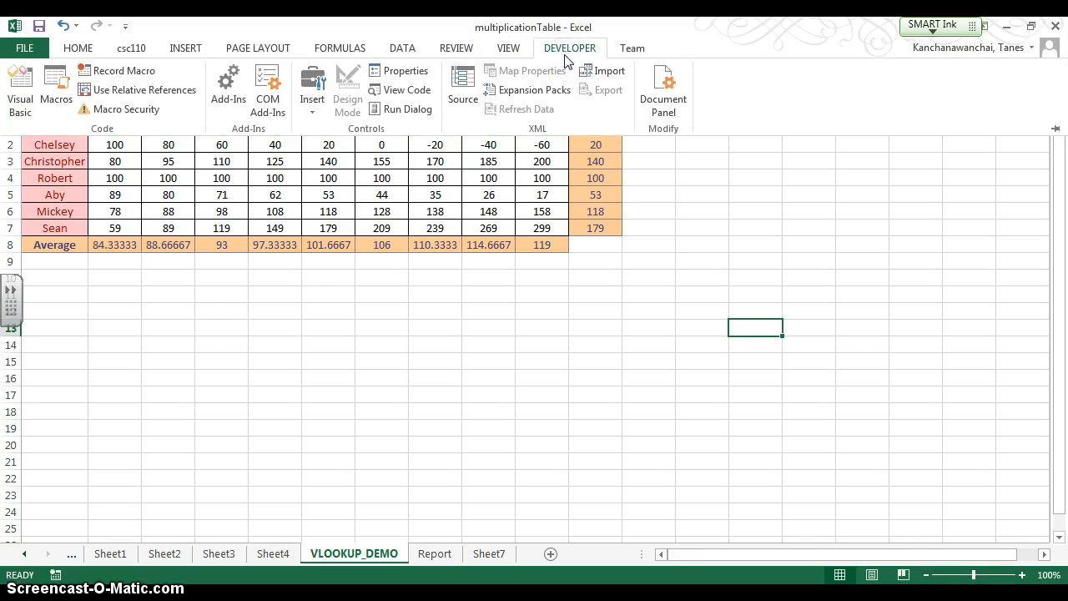
{"action": "right_click", "coordinate": [747, 80]}
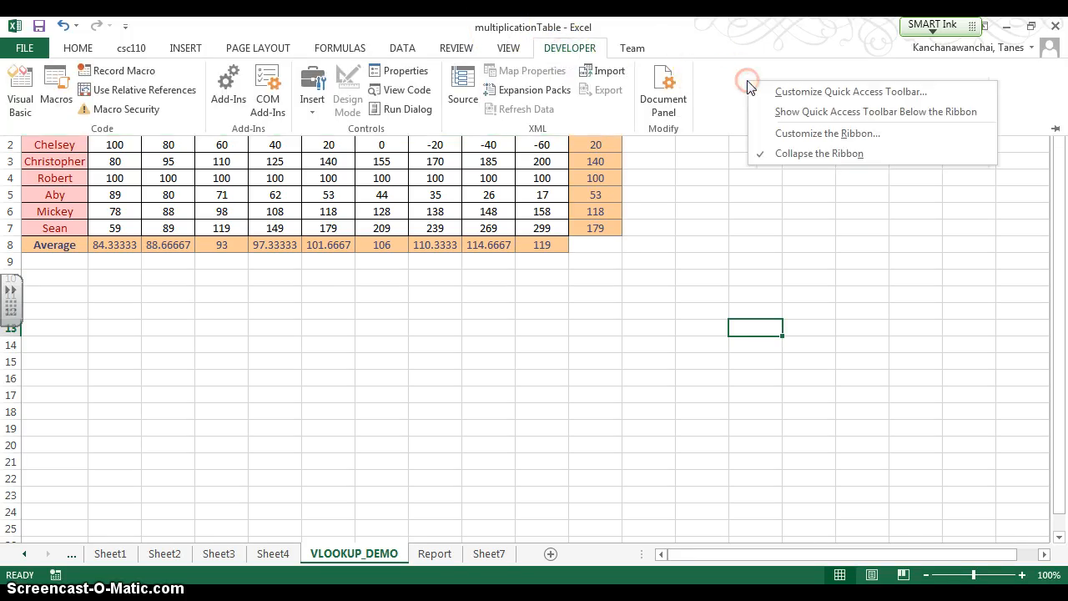
{"action": "left_click", "coordinate": [778, 155]}
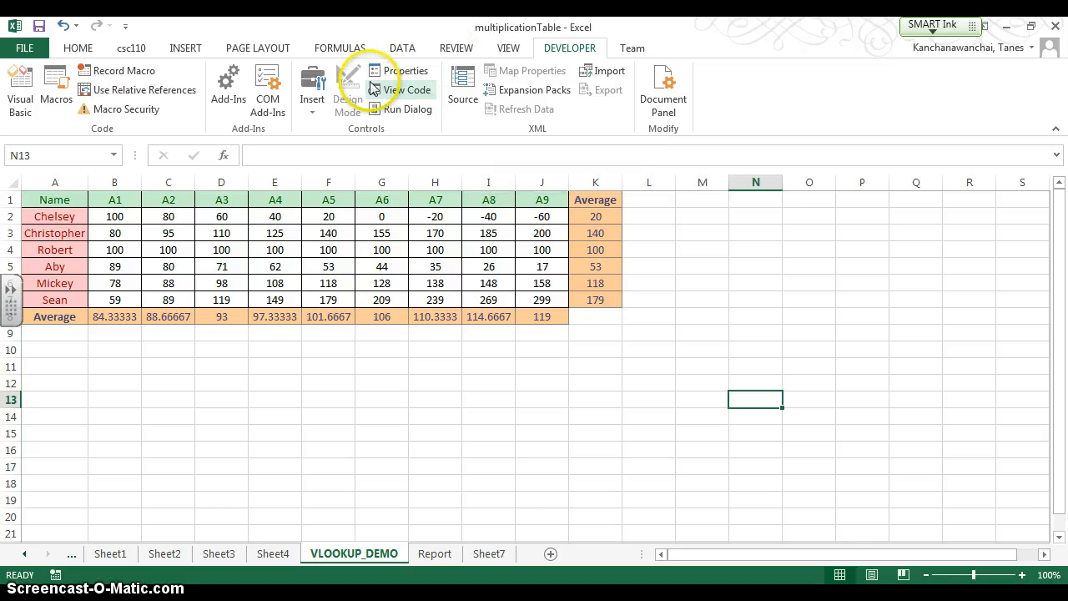
- Examine the form and ActiveX controls available for insertion, trying the form-control Button
{"action": "left_click", "coordinate": [308, 98]}
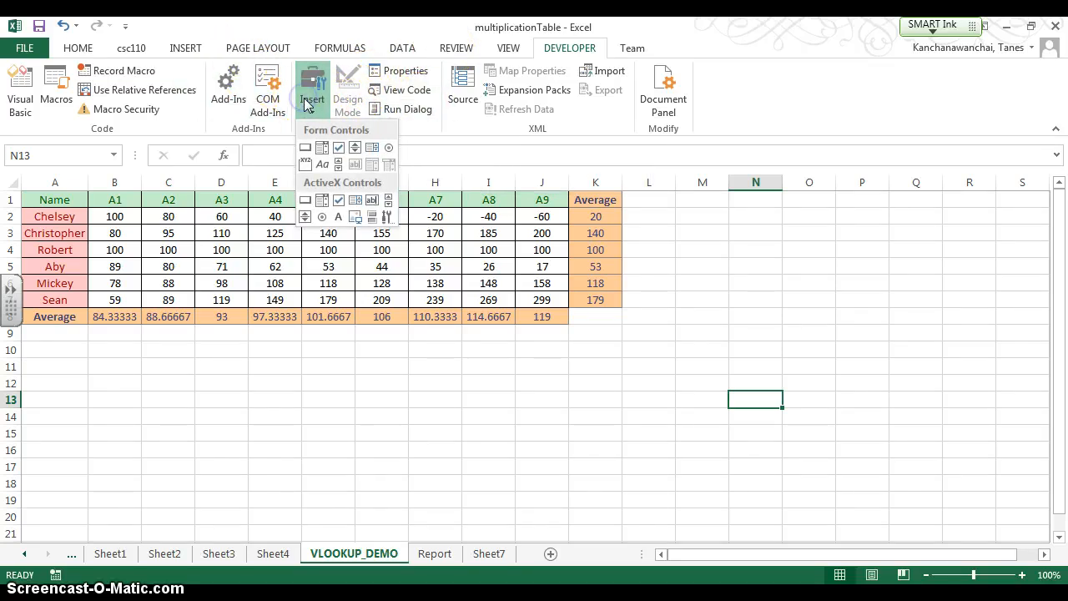
{"action": "left_click", "coordinate": [964, 311]}
{"action": "left_click", "coordinate": [313, 106]}
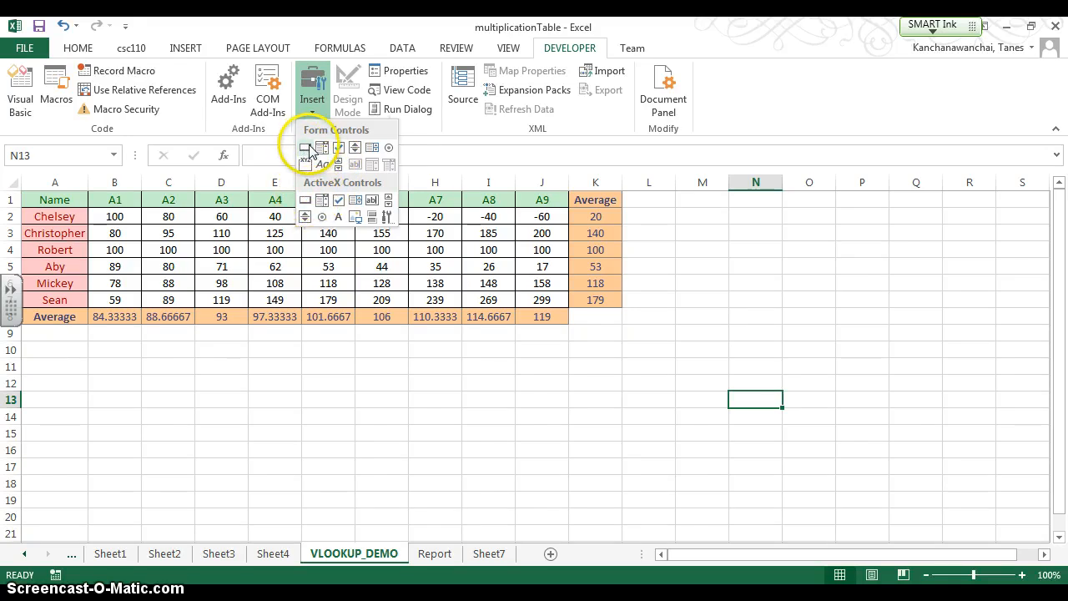
{"action": "left_click", "coordinate": [309, 149]}
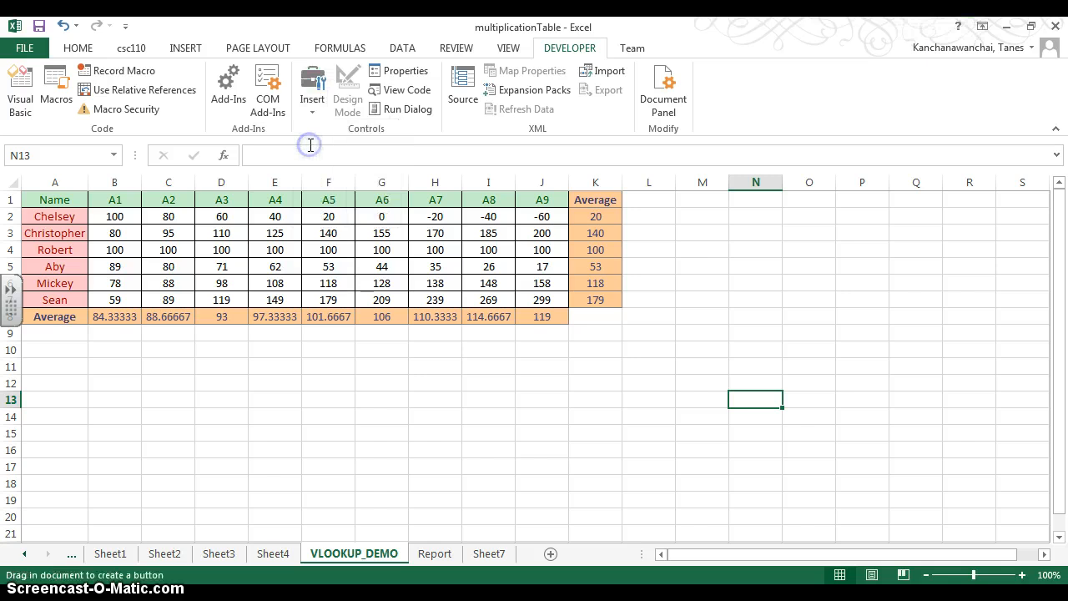
{"action": "left_click", "coordinate": [314, 107]}
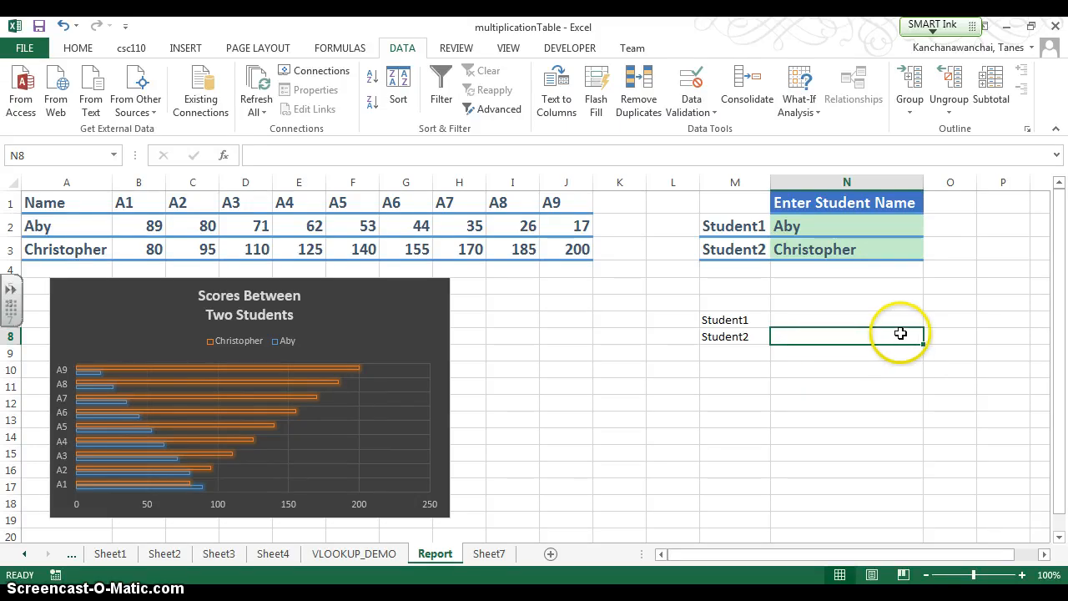
- View the choices in the drop-down list of cell N7 beside Student1 without picking one
{"action": "left_click", "coordinate": [916, 318]}
{"action": "left_click", "coordinate": [930, 320]}
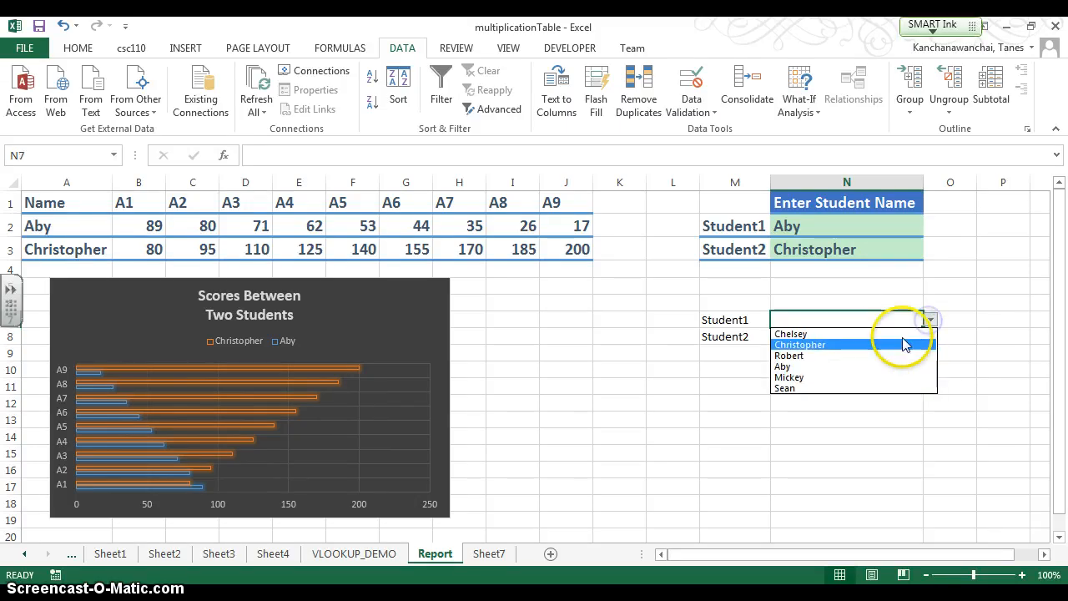
{"action": "left_click", "coordinate": [954, 291]}
- Start a data validation rule on cell N8 beside Student2 and set it to allow a List
{"action": "left_click", "coordinate": [900, 340]}
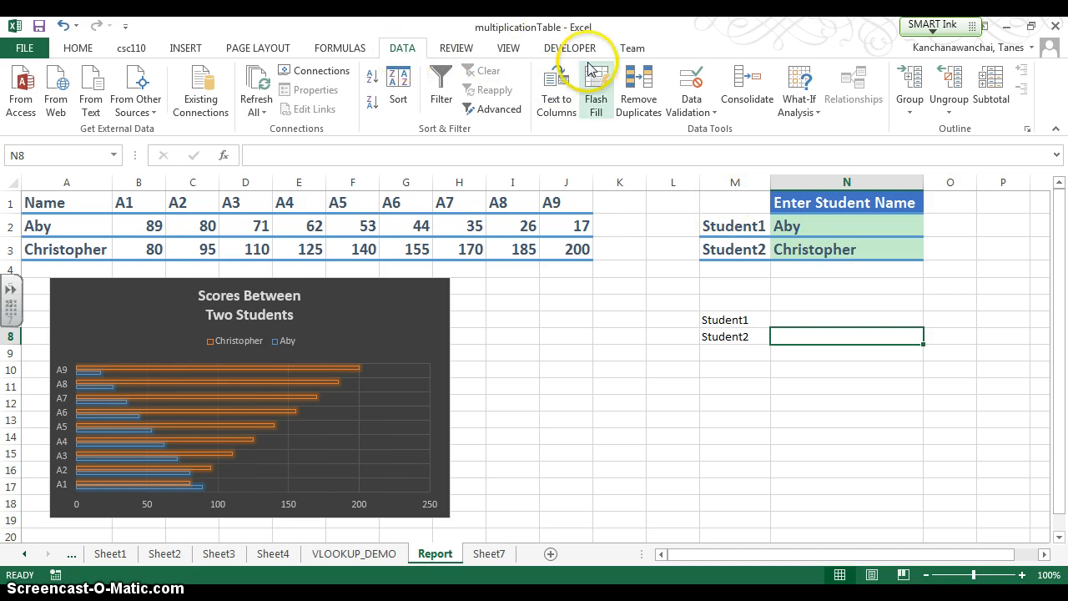
{"action": "left_click", "coordinate": [691, 115]}
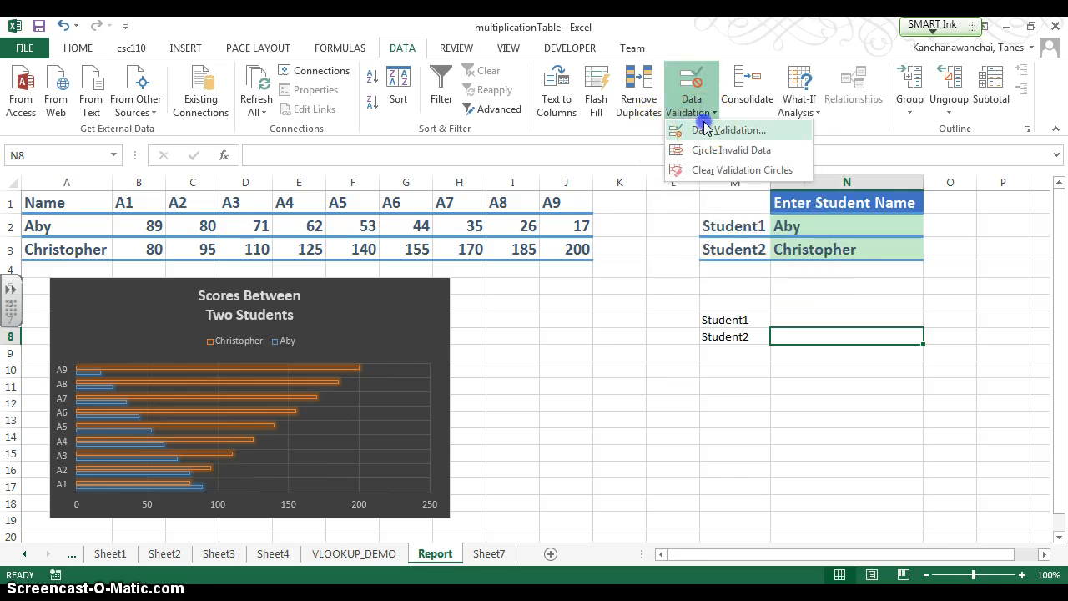
{"action": "left_click", "coordinate": [708, 131]}
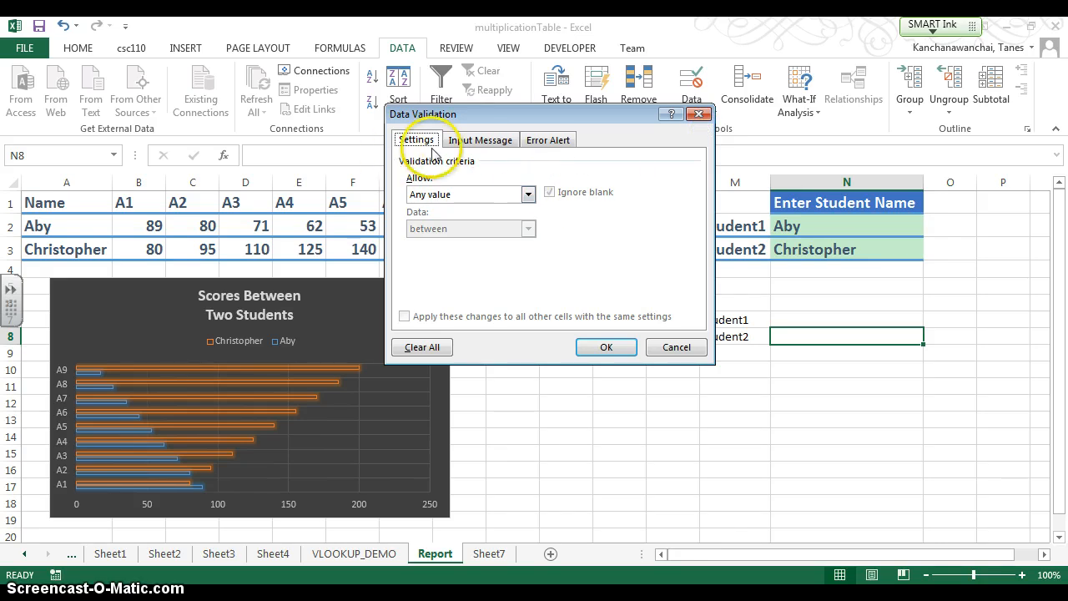
{"action": "left_click", "coordinate": [528, 195]}
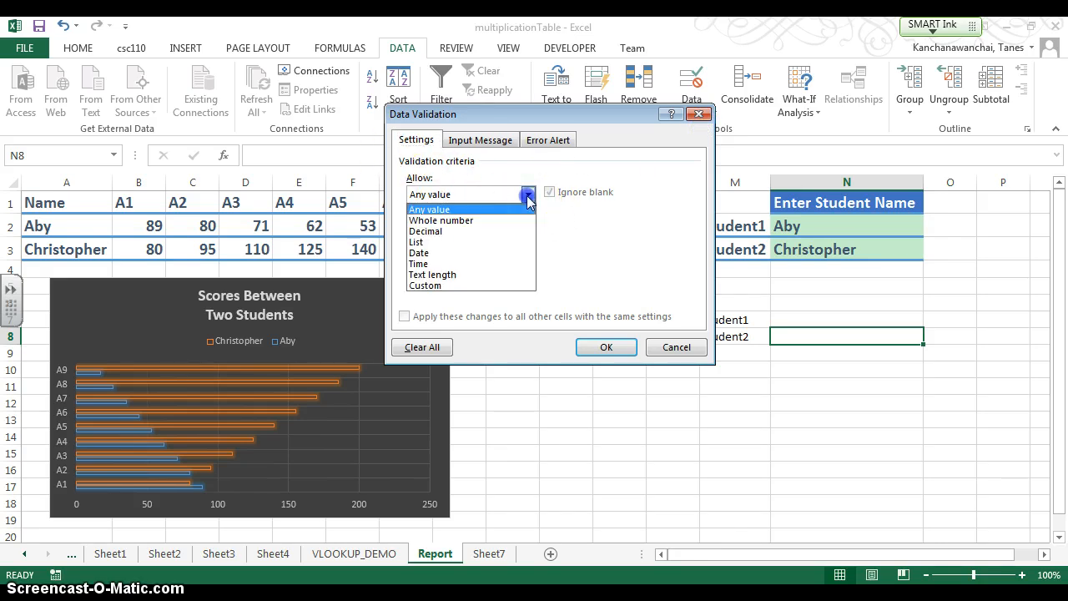
{"action": "left_click", "coordinate": [488, 243]}
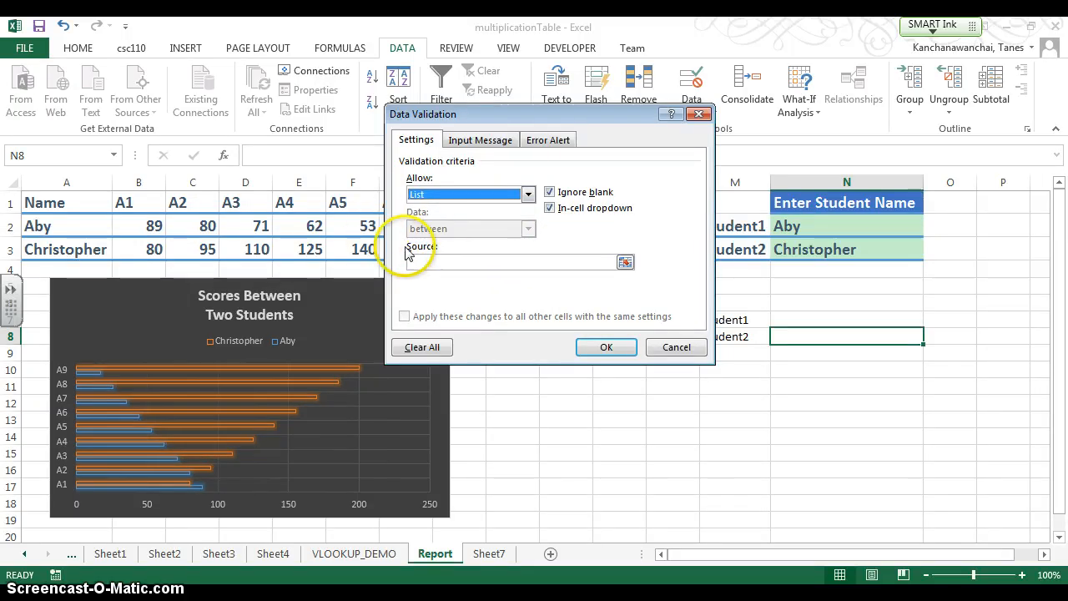
- Set the list source for N8 to A2:A8 on the VLOOKUP_DEMO sheet, apply the rule, and check the drop-down choices
{"action": "left_click", "coordinate": [625, 263]}
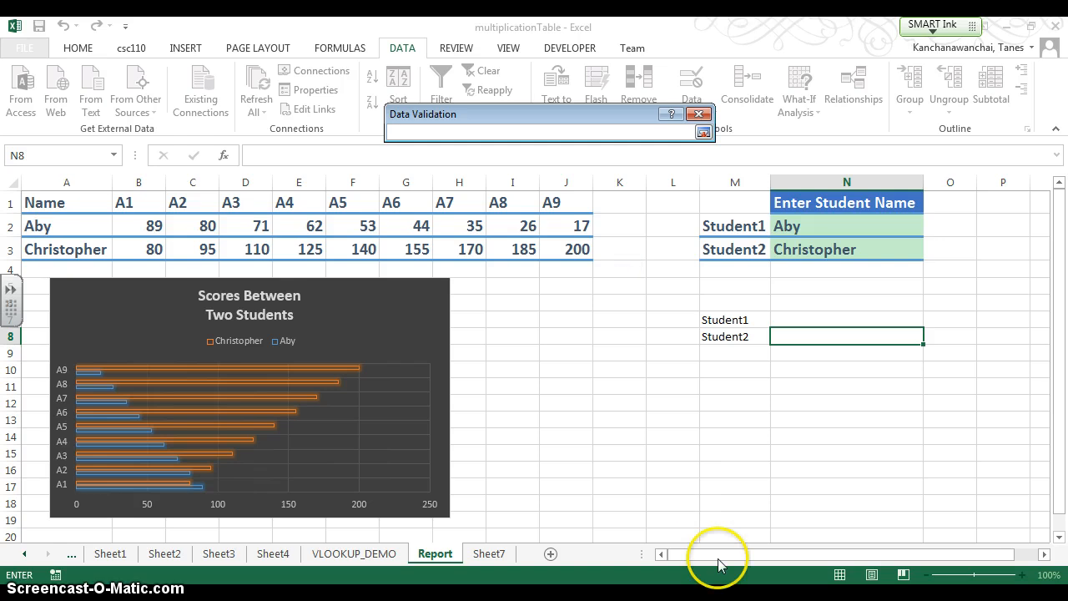
{"action": "left_click", "coordinate": [354, 556]}
{"action": "left_click", "coordinate": [55, 216]}
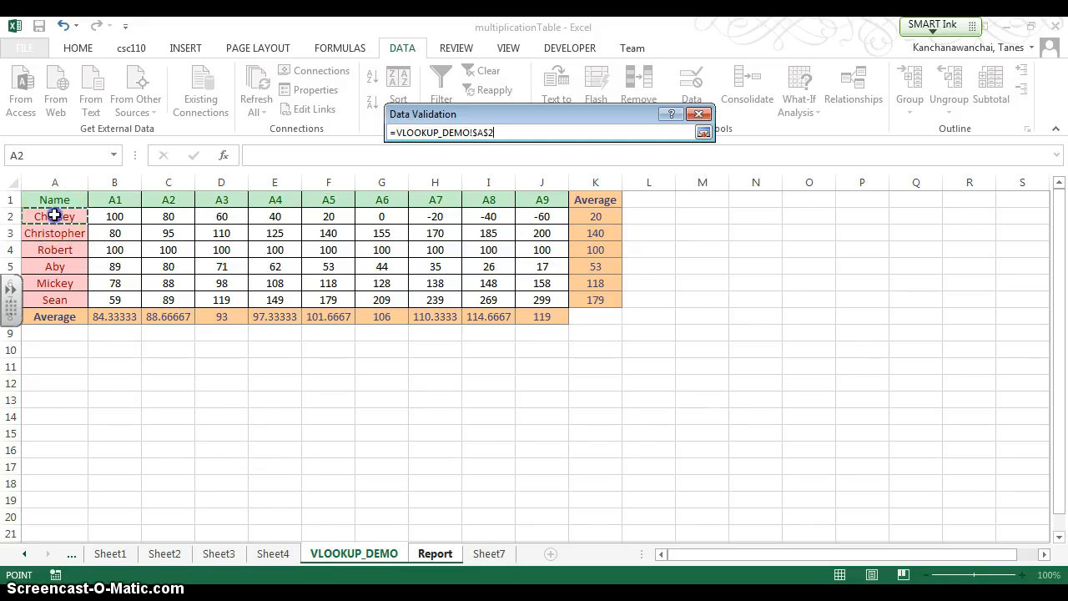
{"action": "left_click_drag", "start_coordinate": [54, 216], "coordinate": [53, 309]}
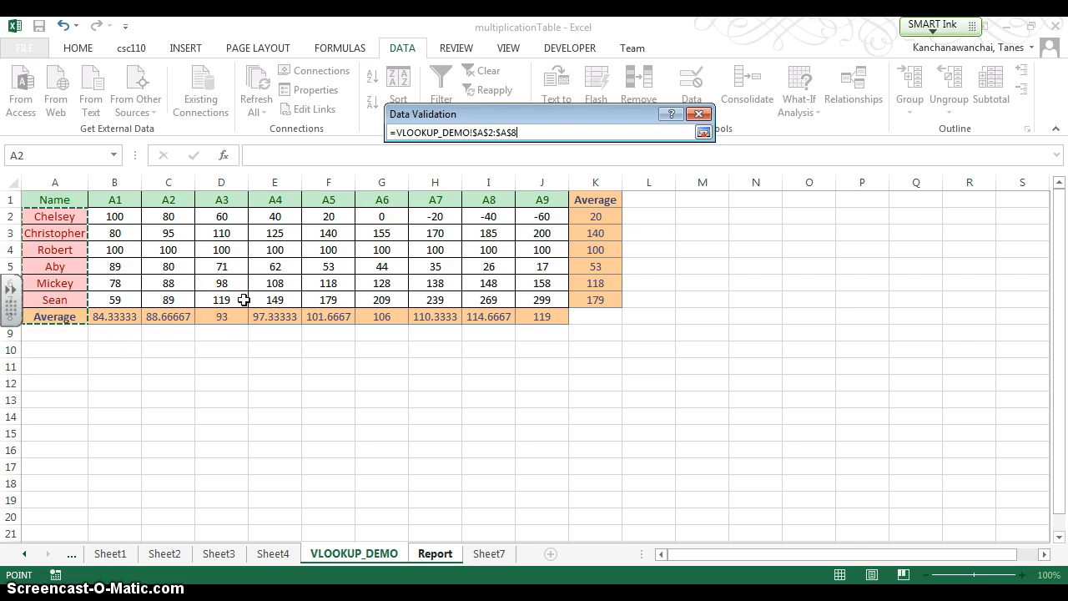
{"action": "key", "text": "Return"}
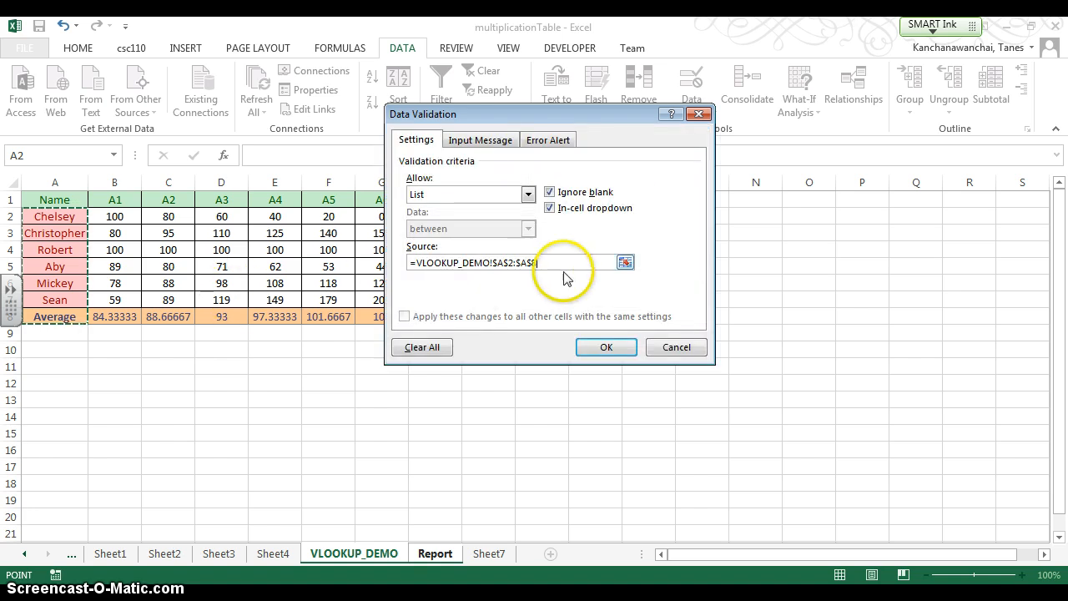
{"action": "left_click", "coordinate": [599, 349]}
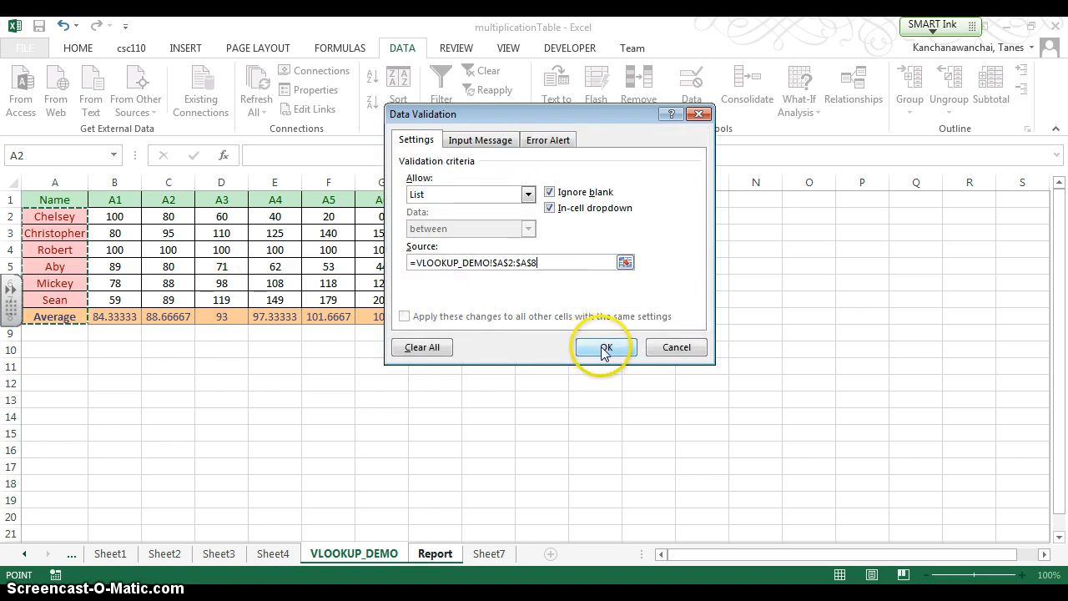
{"action": "left_click", "coordinate": [604, 350]}
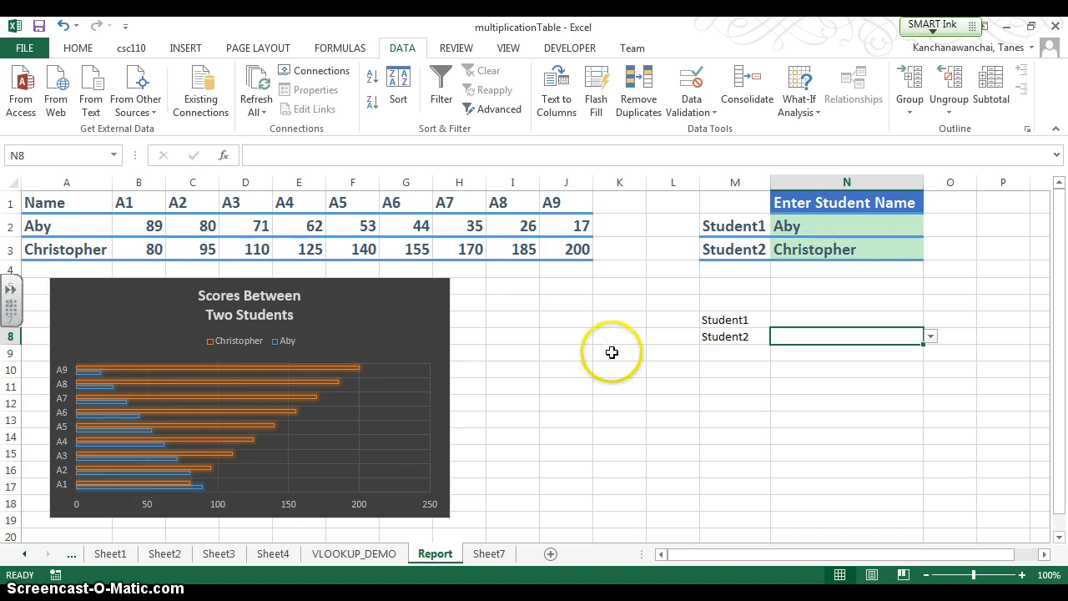
{"action": "left_click", "coordinate": [931, 335]}
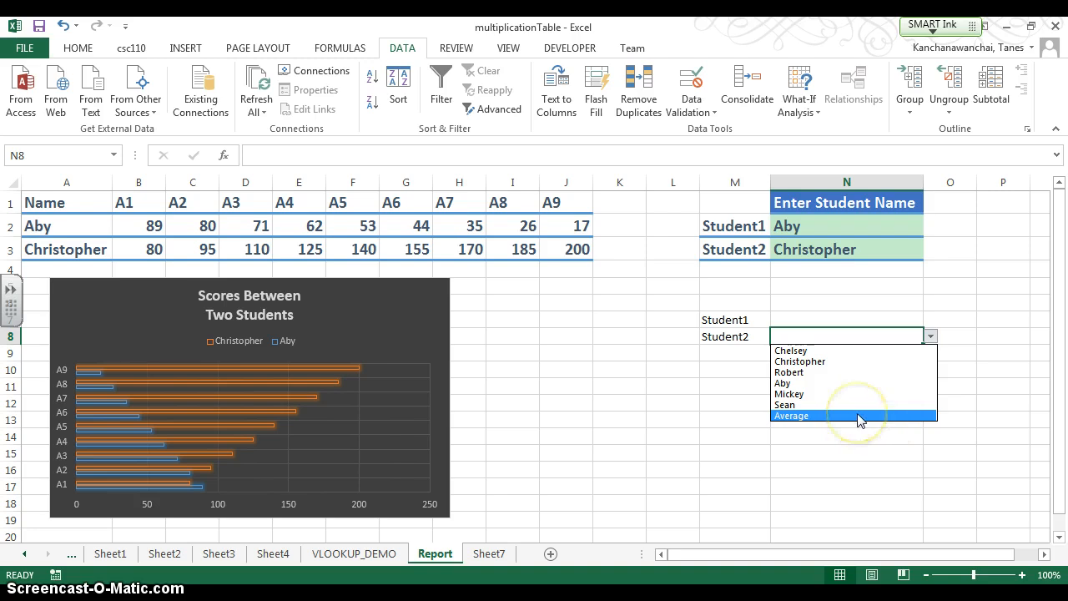
{"action": "left_click", "coordinate": [886, 313]}
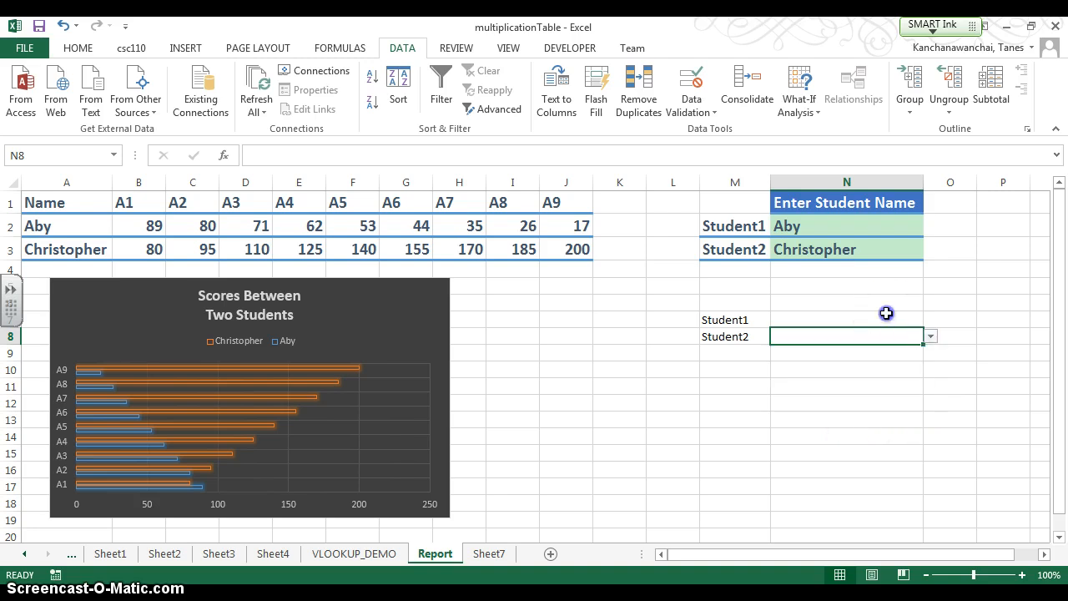
- Change the list source of N7's data validation to A2:A8 on the VLOOKUP_DEMO sheet, apply it, and check the drop-down choices
{"action": "left_click", "coordinate": [888, 322]}
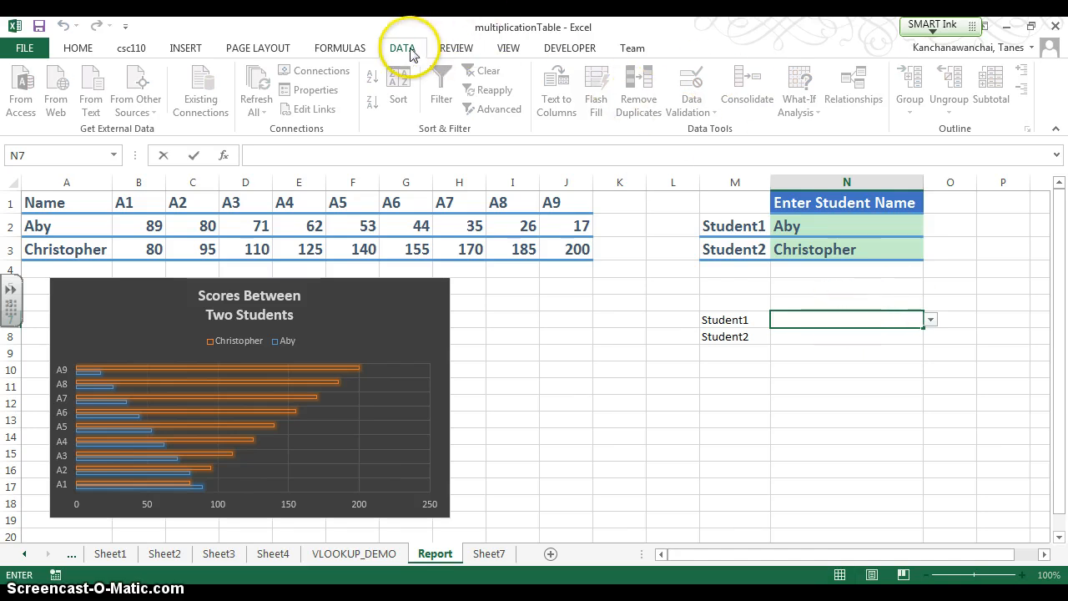
{"action": "left_click", "coordinate": [818, 412]}
{"action": "left_click", "coordinate": [825, 320]}
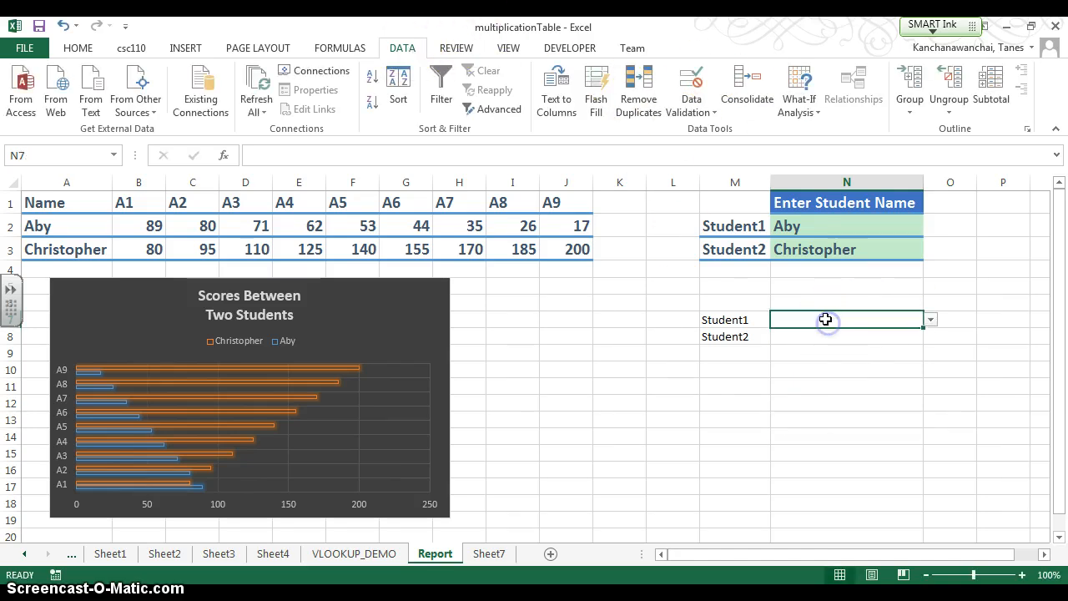
{"action": "left_click", "coordinate": [693, 107]}
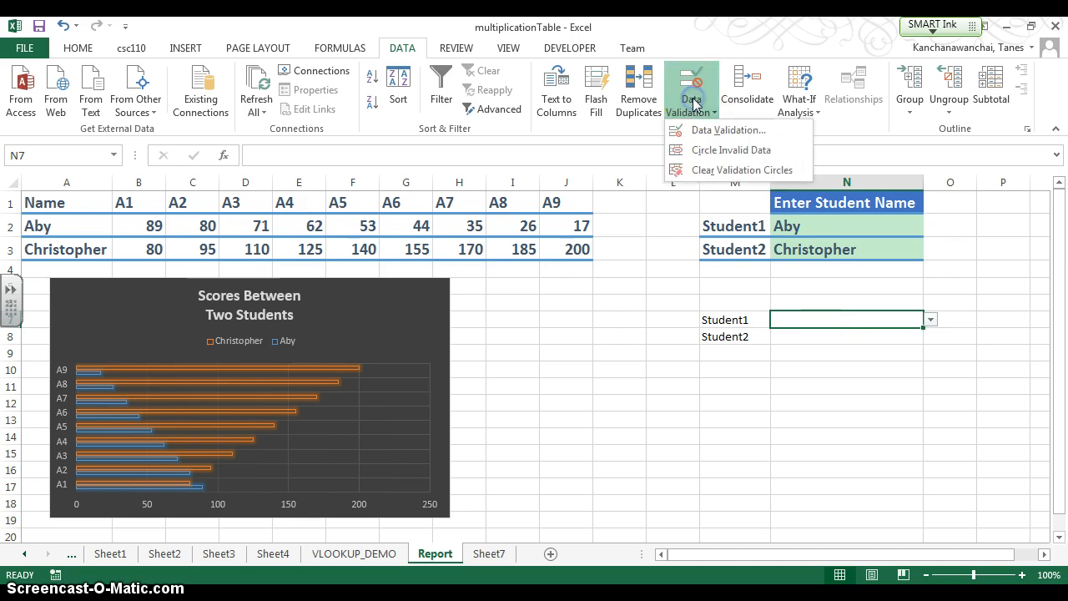
{"action": "left_click", "coordinate": [702, 133]}
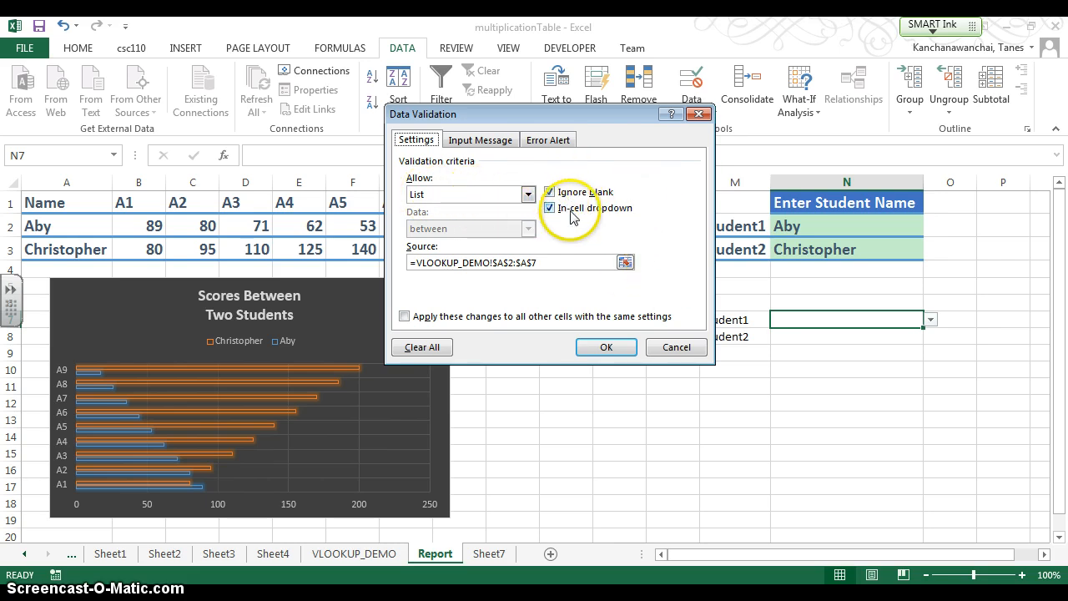
{"action": "left_click", "coordinate": [625, 262]}
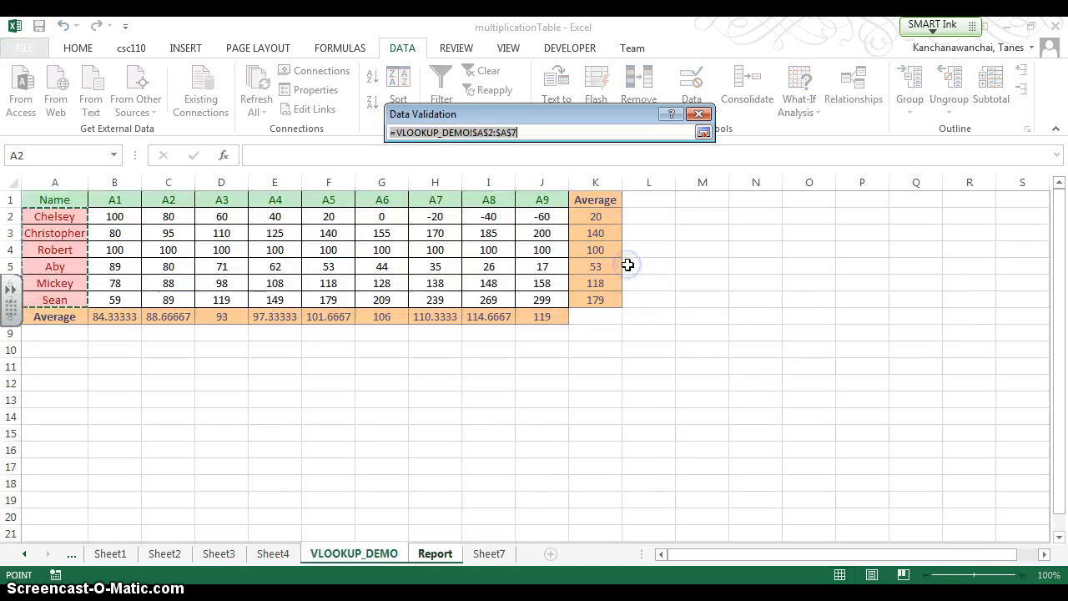
{"action": "left_click_drag", "start_coordinate": [30, 214], "coordinate": [56, 313]}
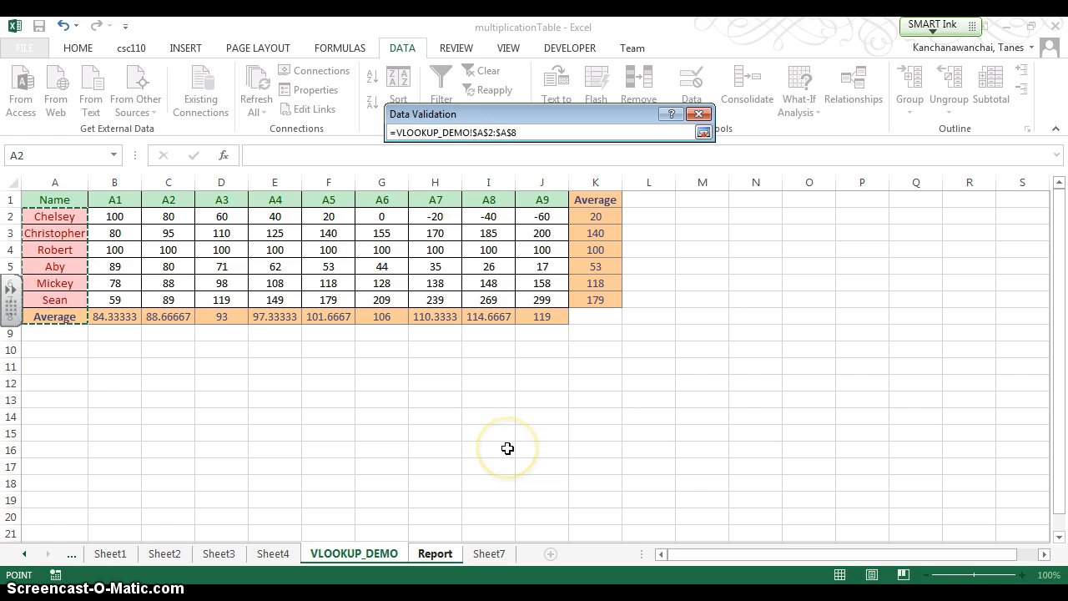
{"action": "key", "text": "Return"}
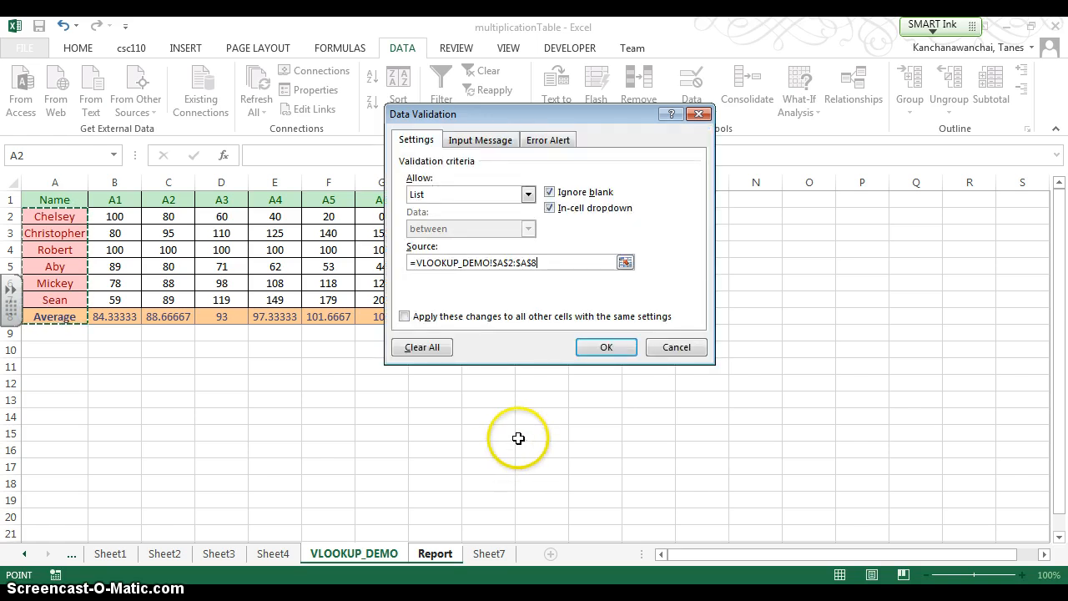
{"action": "left_click", "coordinate": [610, 351]}
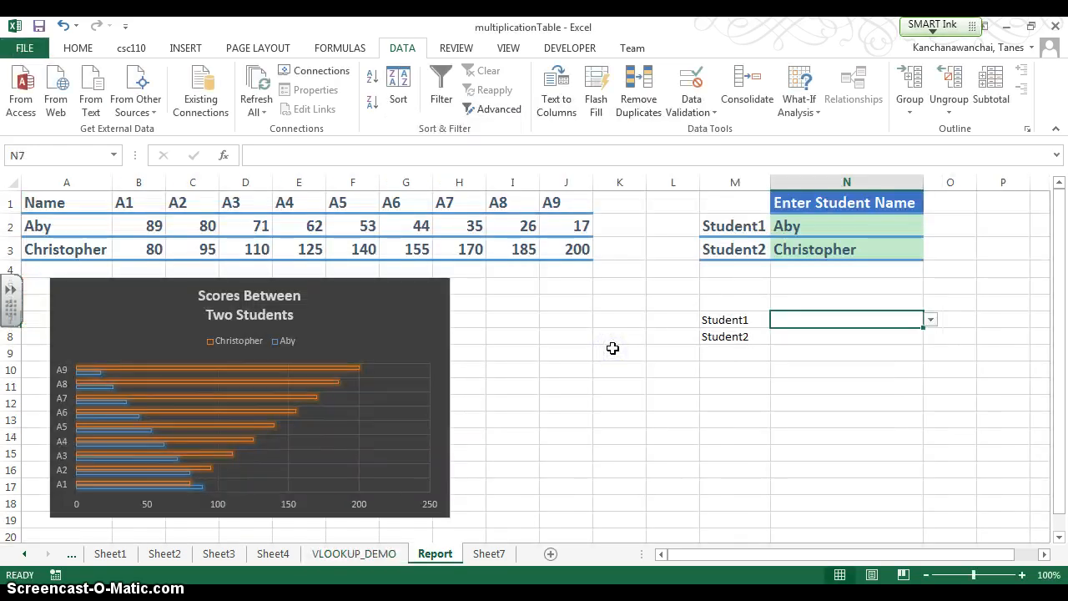
{"action": "left_click", "coordinate": [930, 320]}
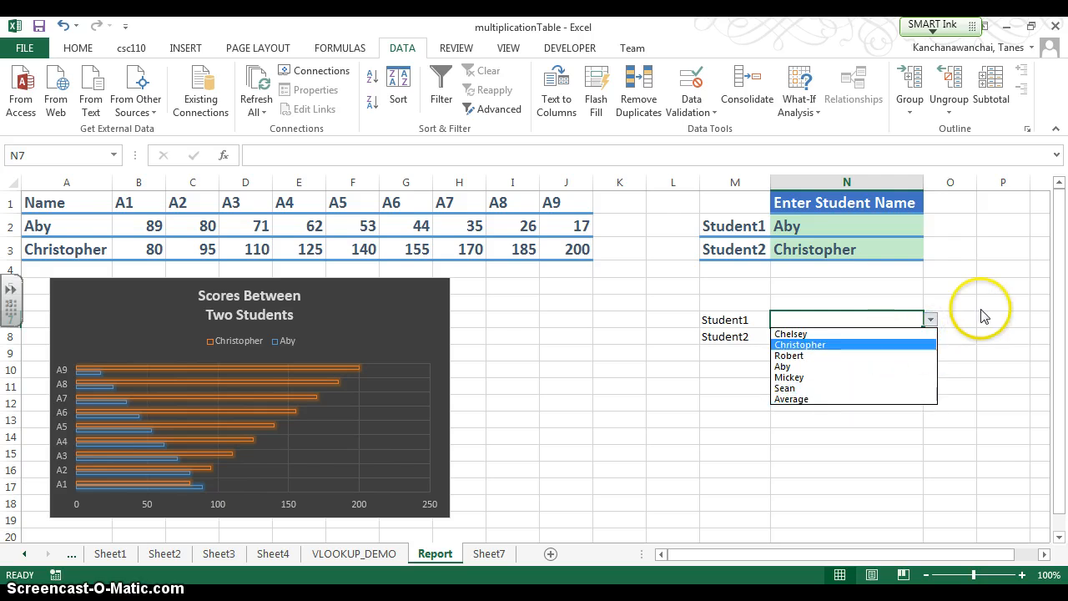
{"action": "left_click", "coordinate": [973, 267]}
- Copy the formatting of the Student1 and Student2 labels in M2:M3 onto the labels in M7:M8
{"action": "left_click_drag", "start_coordinate": [727, 320], "coordinate": [737, 336]}
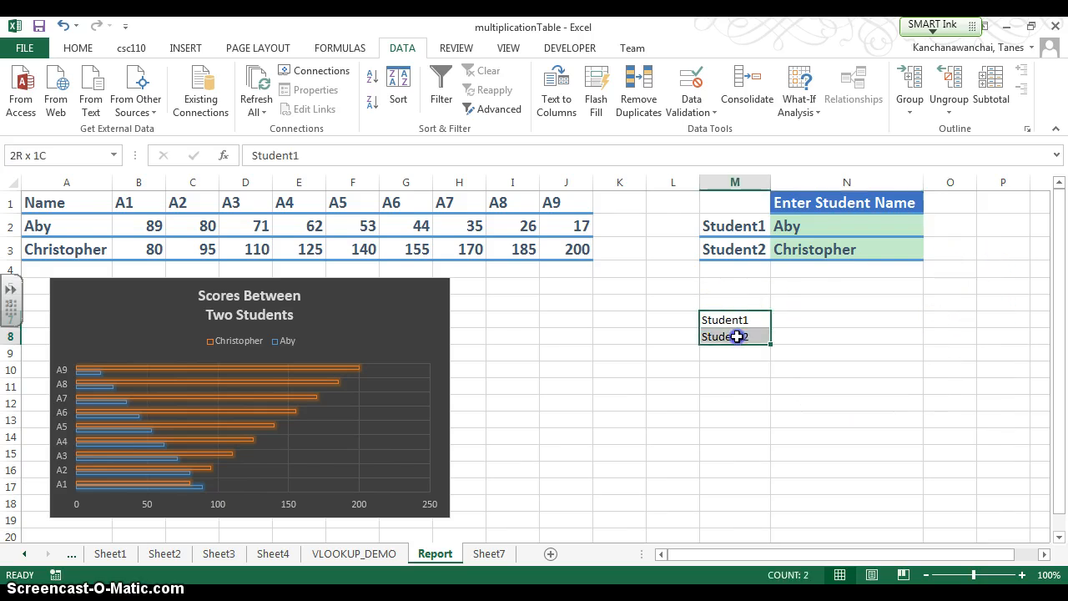
{"action": "left_click_drag", "start_coordinate": [730, 227], "coordinate": [724, 245]}
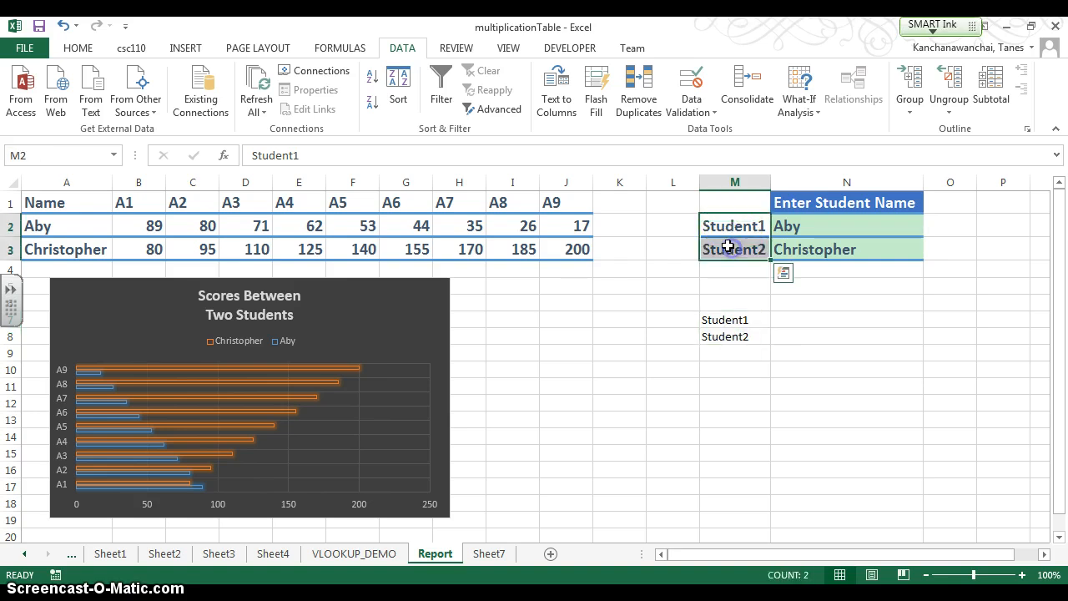
{"action": "left_click", "coordinate": [80, 48]}
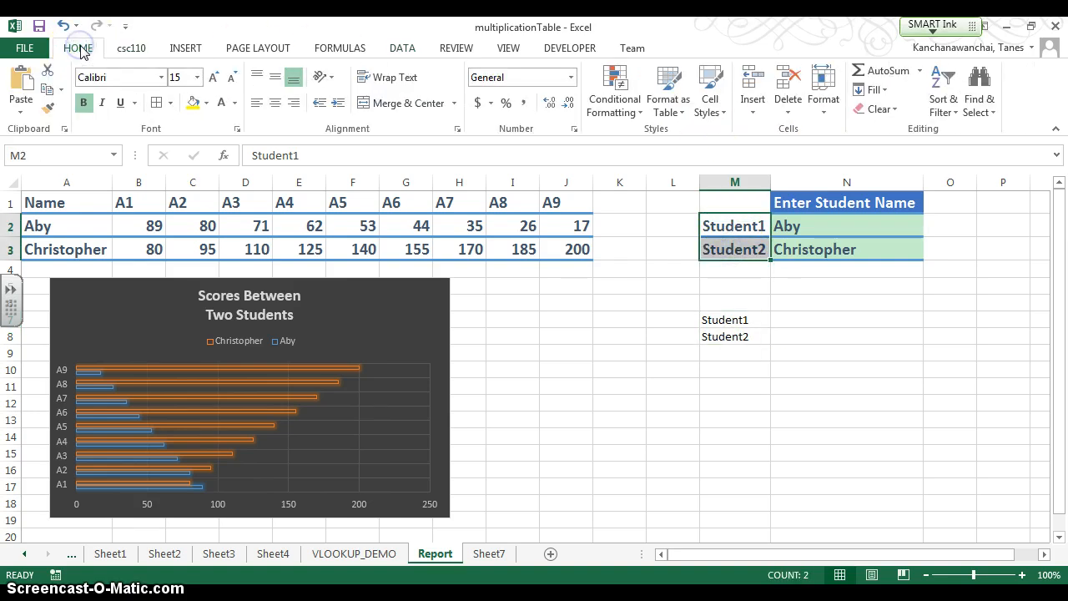
{"action": "left_click", "coordinate": [53, 110]}
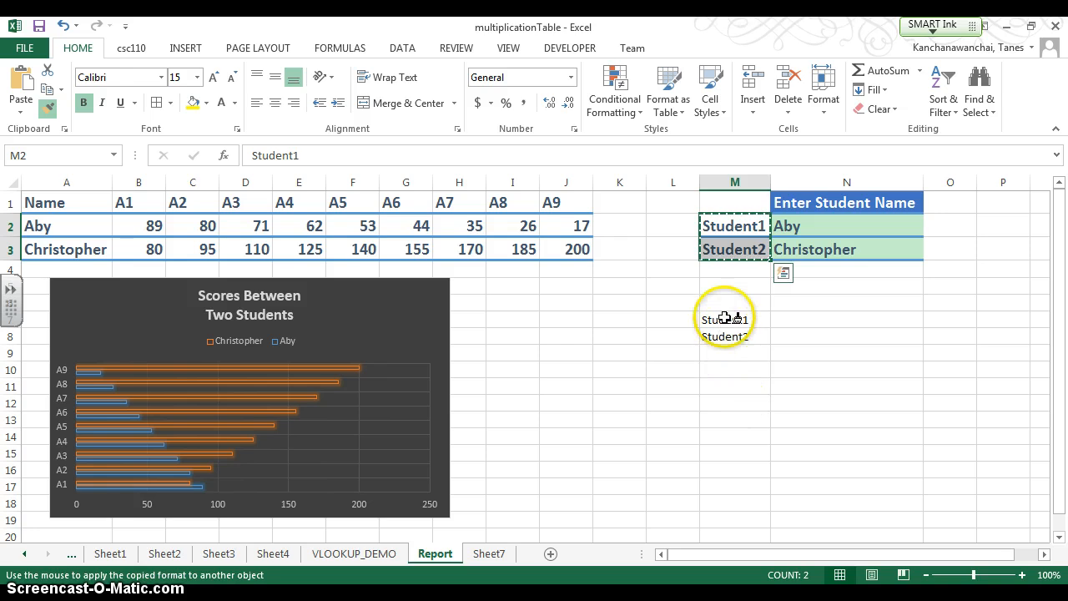
{"action": "left_click_drag", "start_coordinate": [723, 320], "coordinate": [729, 336]}
{"action": "left_click", "coordinate": [680, 426]}
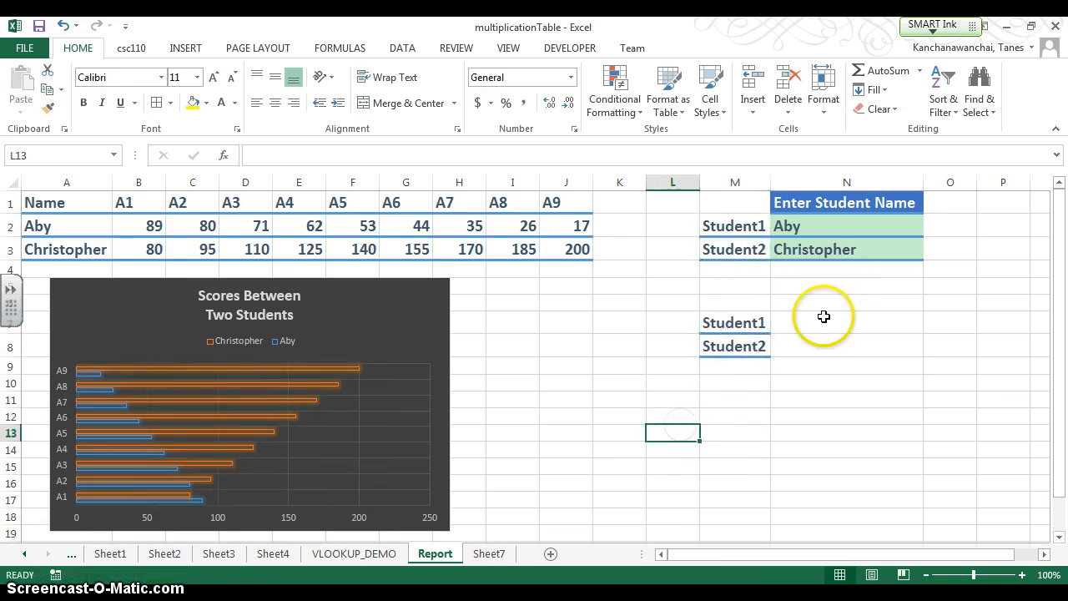
- Copy the heading from N1 into N6 and reword it as "Select Student Name"
{"action": "left_click", "coordinate": [820, 316]}
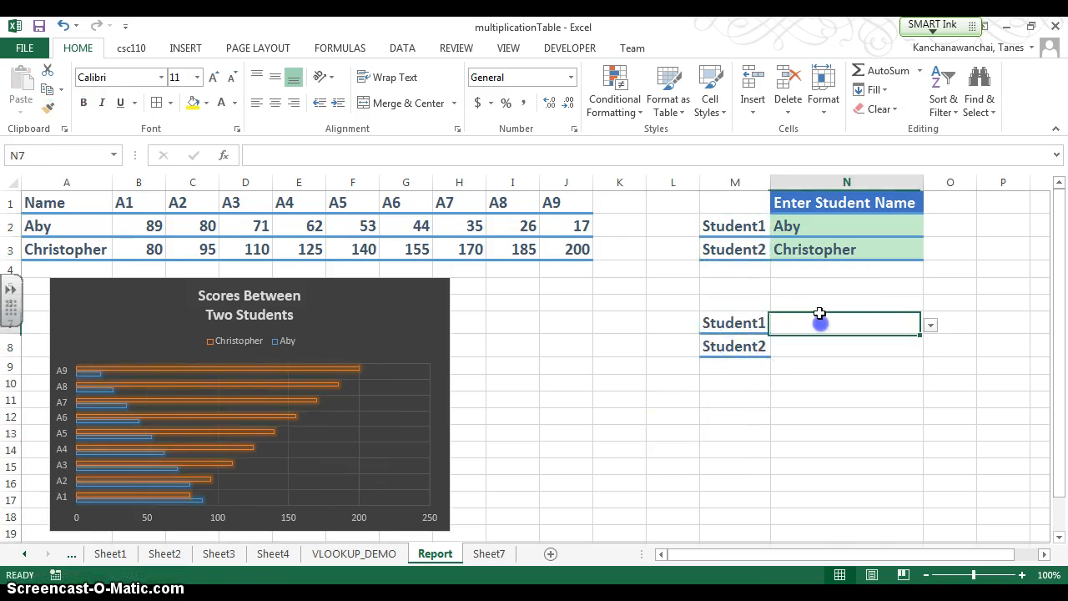
{"action": "left_click", "coordinate": [818, 210]}
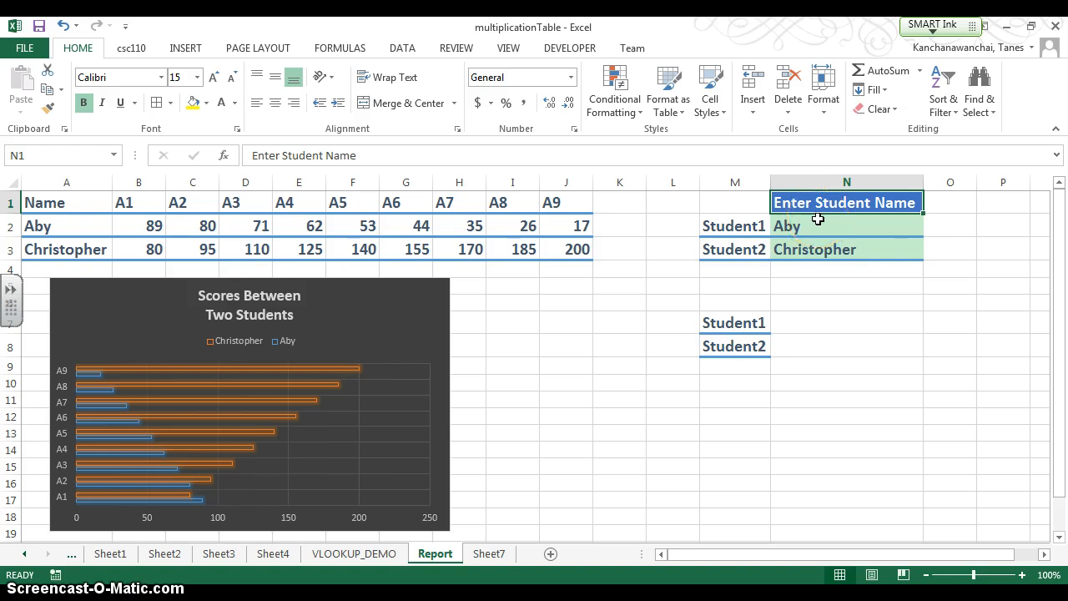
{"action": "key", "text": "ctrl+c"}
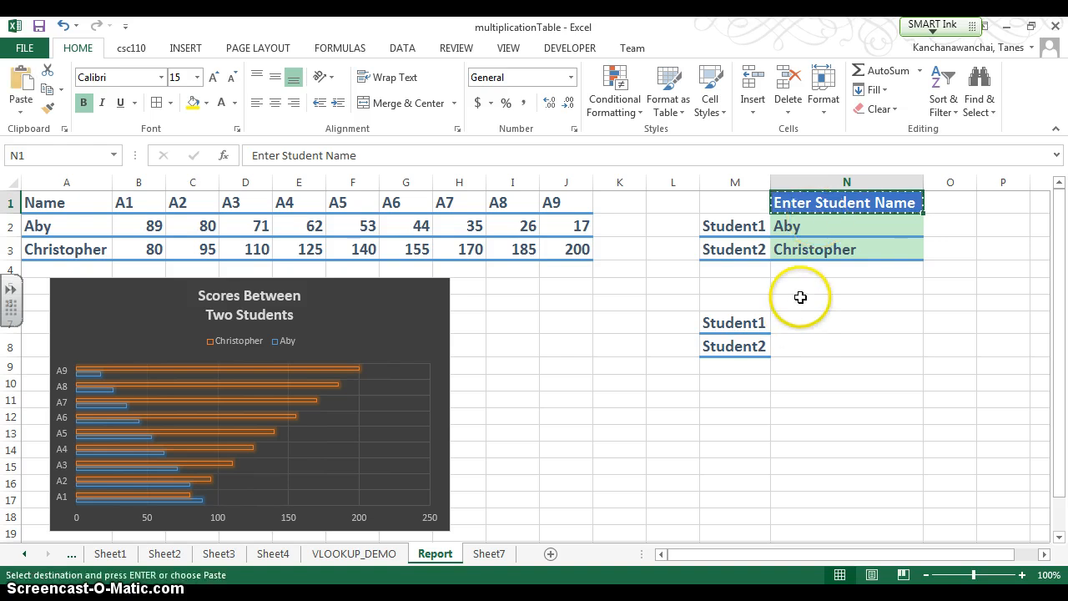
{"action": "left_click", "coordinate": [799, 301]}
{"action": "key", "text": "ctrl+v"}
{"action": "double_click", "coordinate": [802, 307]}
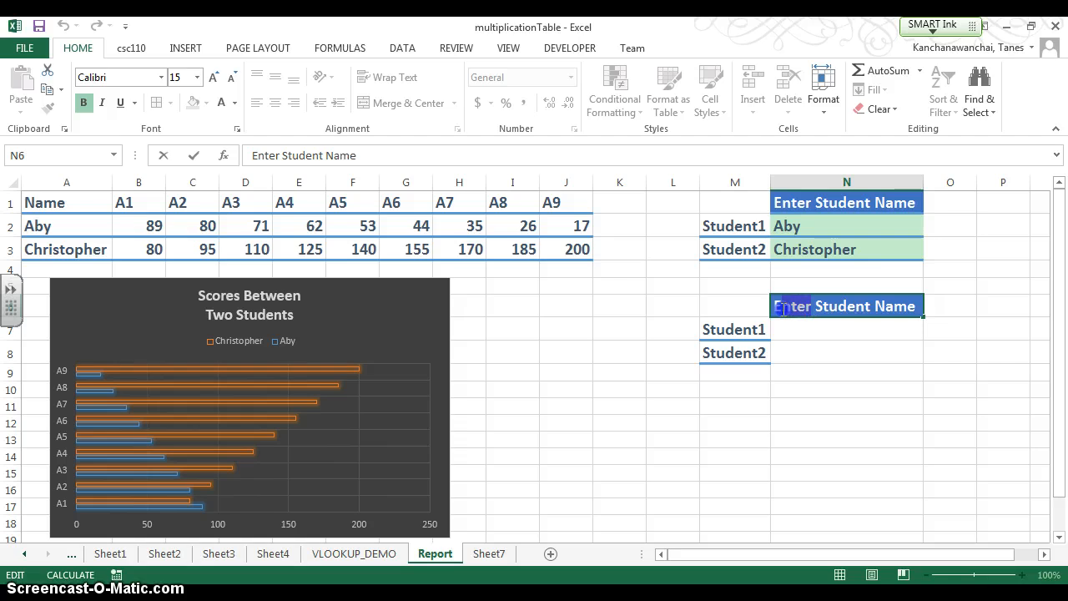
{"action": "left_click_drag", "start_coordinate": [785, 309], "coordinate": [708, 310]}
{"action": "type", "text": "Sele"}
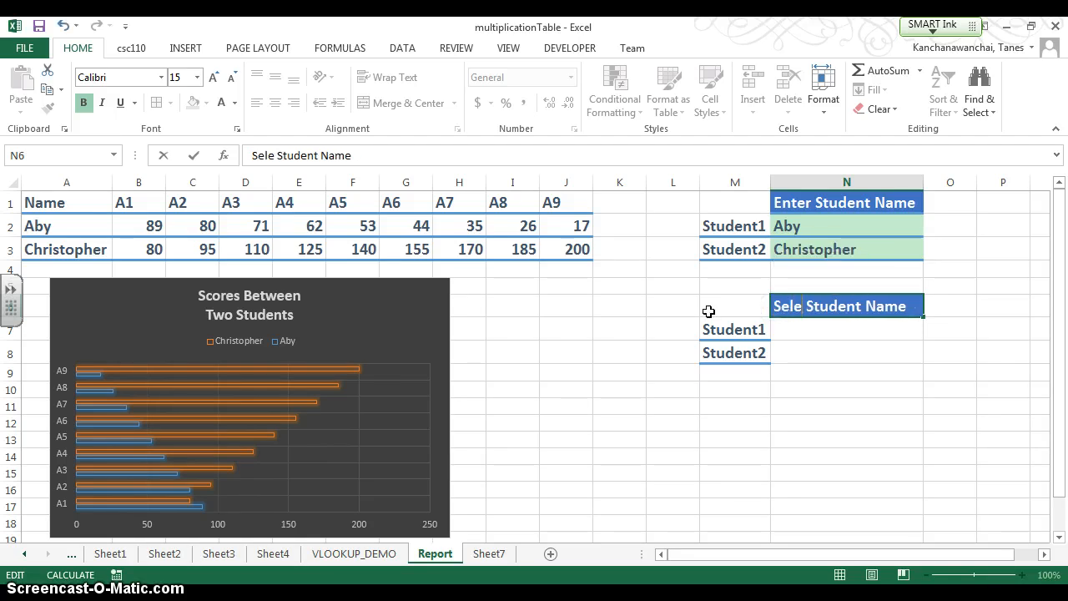
{"action": "type", "text": "ct"}
{"action": "key", "text": "Return"}
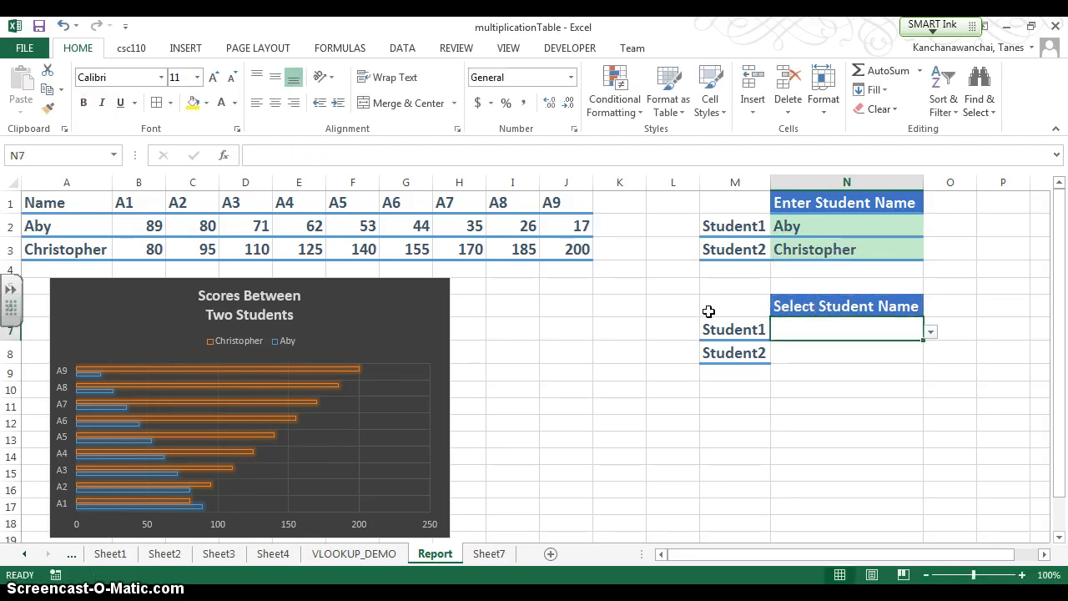
- Examine N7's drop-down choices, the defined names of cells N2 and N3, and the VLOOKUP formula in B2
{"action": "left_click", "coordinate": [931, 332]}
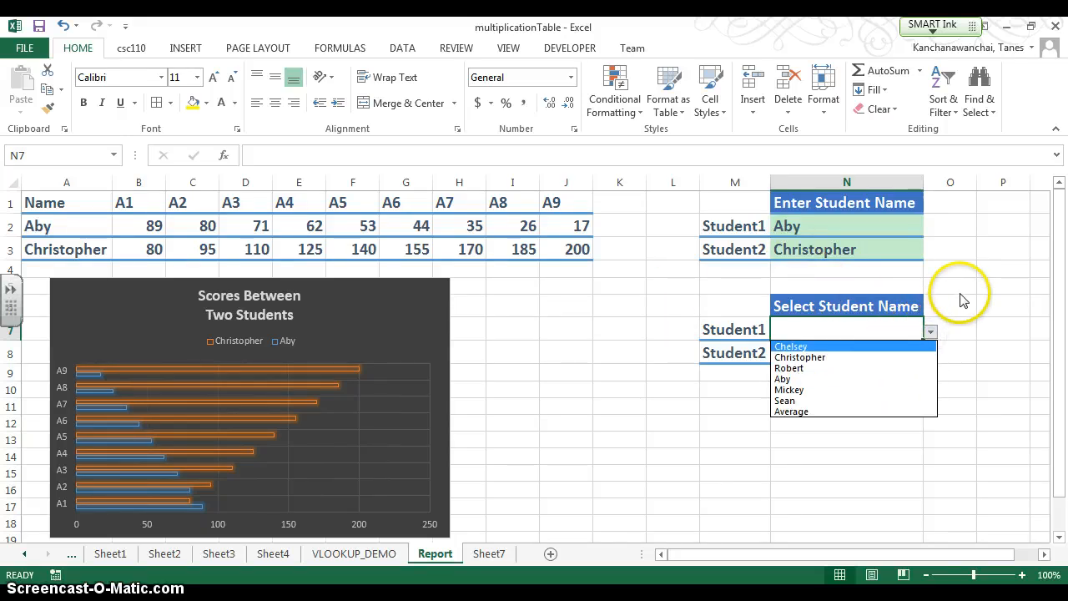
{"action": "left_click", "coordinate": [929, 333]}
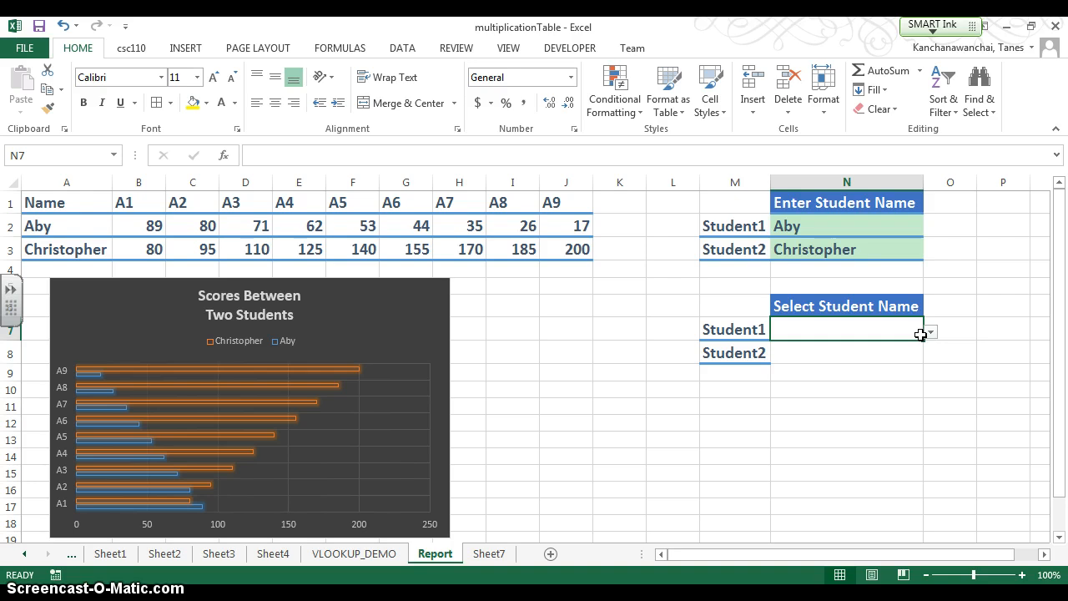
{"action": "left_click", "coordinate": [870, 339]}
{"action": "left_click", "coordinate": [843, 352]}
{"action": "left_click", "coordinate": [845, 334]}
{"action": "left_click_drag", "start_coordinate": [829, 226], "coordinate": [834, 248]}
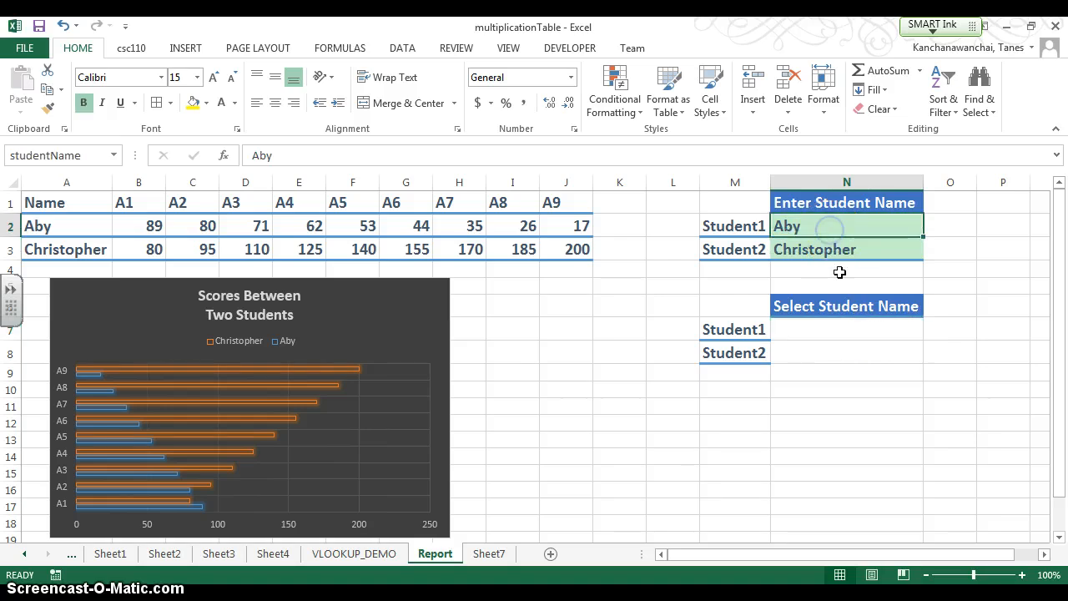
{"action": "left_click", "coordinate": [822, 244]}
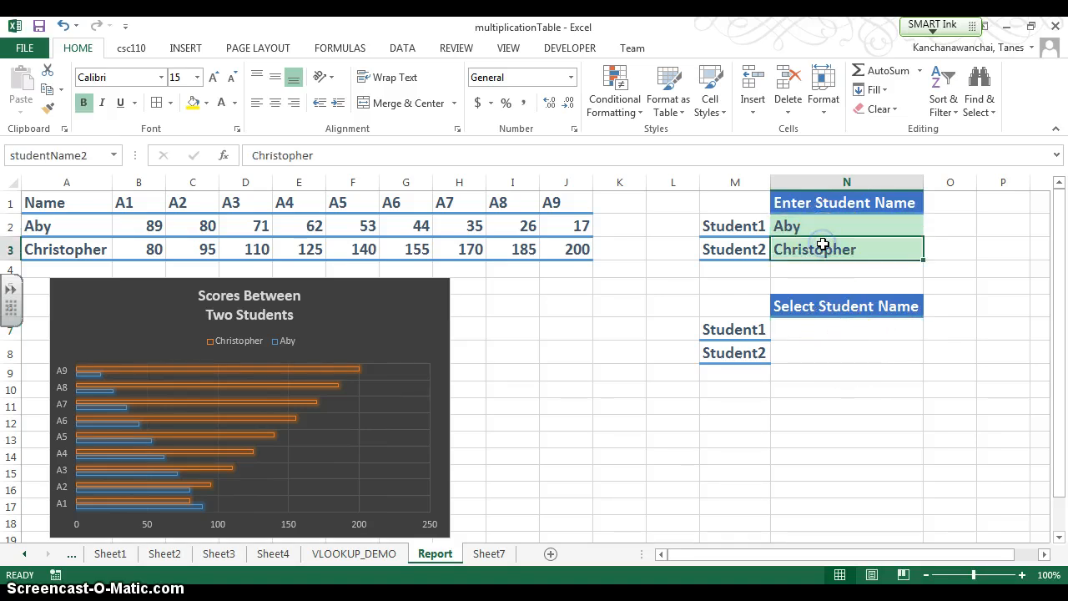
{"action": "left_click", "coordinate": [827, 333]}
{"action": "left_click", "coordinate": [155, 226]}
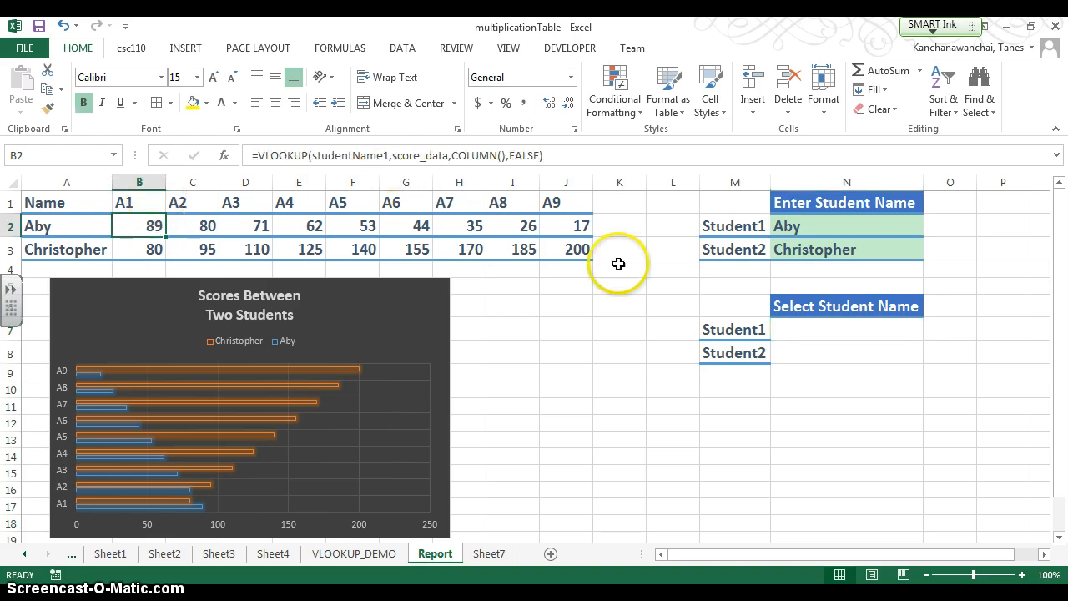
- Define the name name1 for cell N7 and the name name2 for cell N8
{"action": "left_click", "coordinate": [828, 334]}
{"action": "left_click", "coordinate": [56, 156]}
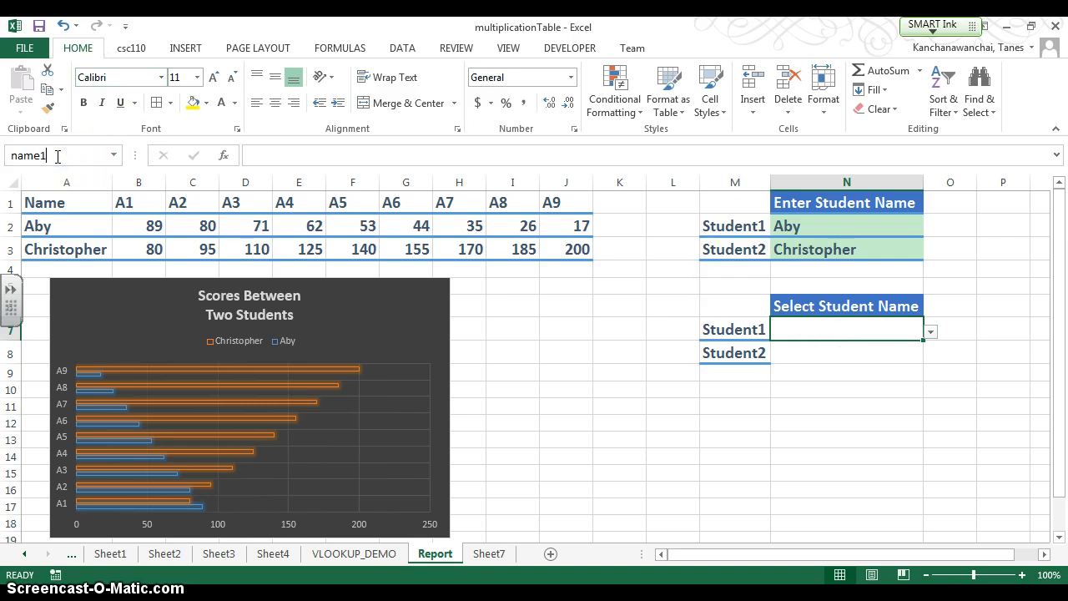
{"action": "key", "text": "Down"}
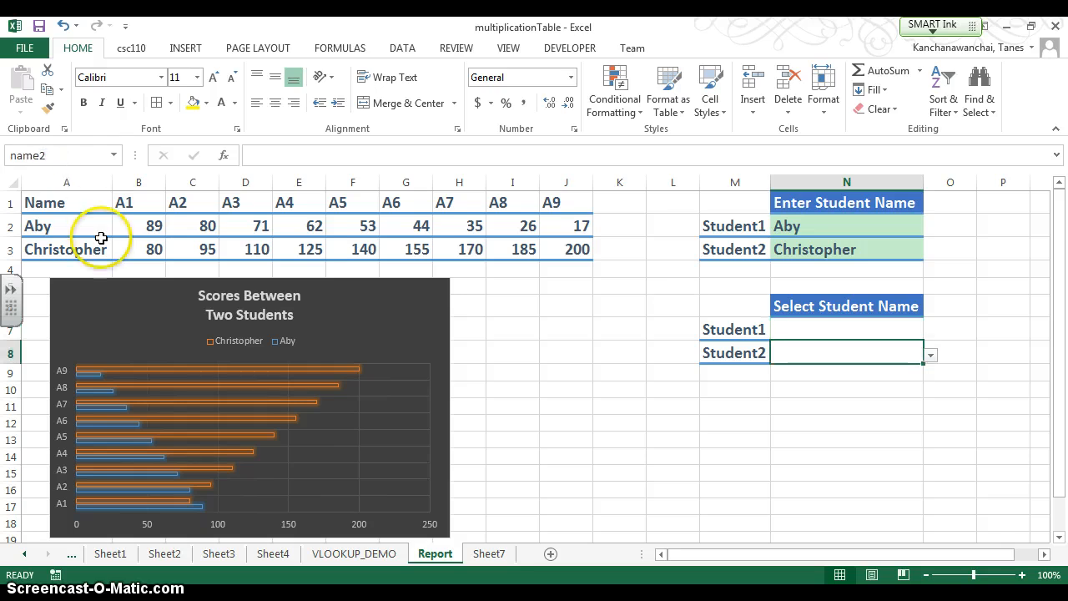
- Change the lookup value in B2's VLOOKUP formula to name1
{"action": "left_click", "coordinate": [143, 227]}
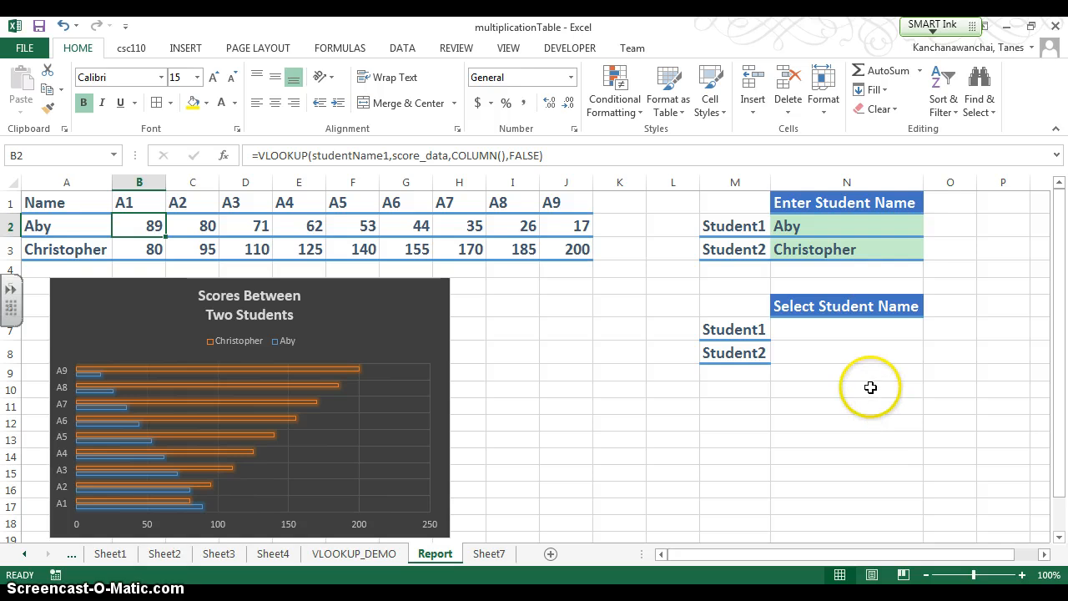
{"action": "left_click", "coordinate": [389, 156]}
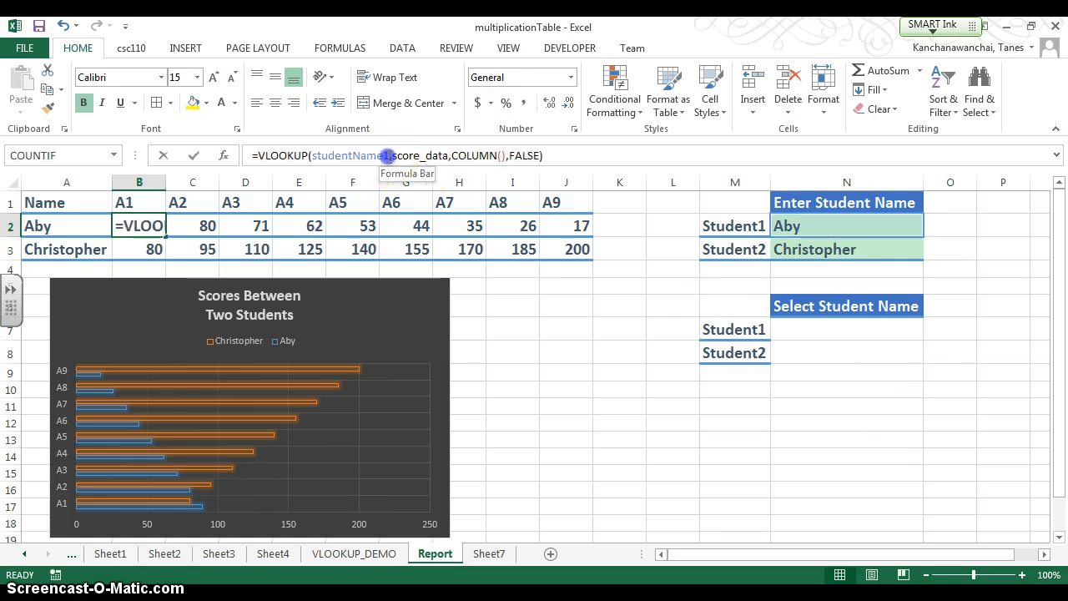
{"action": "key", "text": "BackSpace"}
{"action": "key", "text": "BackSpace"}
{"action": "key", "text": "BackSpace"}
{"action": "key", "text": "BackSpace"}
{"action": "key", "text": "BackSpace"}
{"action": "key", "text": "BackSpace"}
{"action": "key", "text": "BackSpace"}
{"action": "key", "text": "BackSpace"}
{"action": "key", "text": "BackSpace"}
{"action": "key", "text": "BackSpace"}
{"action": "key", "text": "BackSpace"}
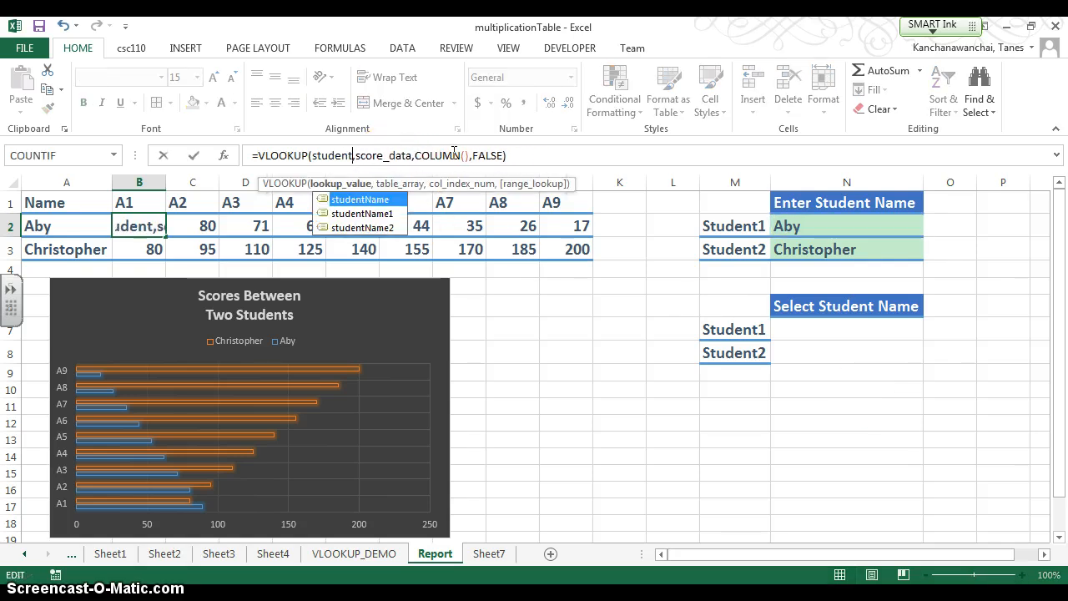
{"action": "key", "text": "BackSpace"}
{"action": "type", "text": "name1"}
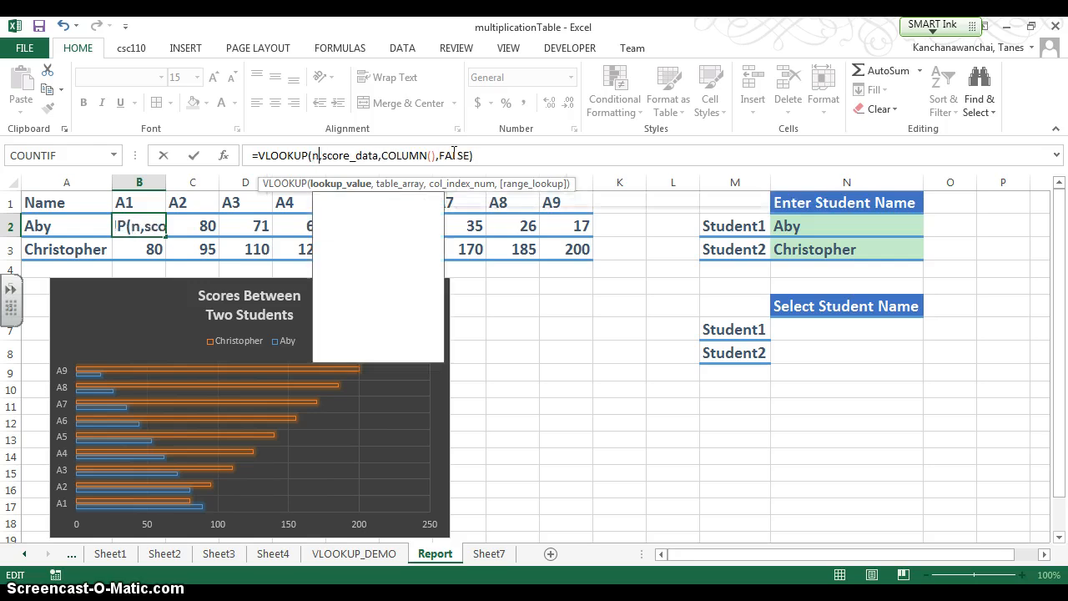
{"action": "key", "text": "Return"}
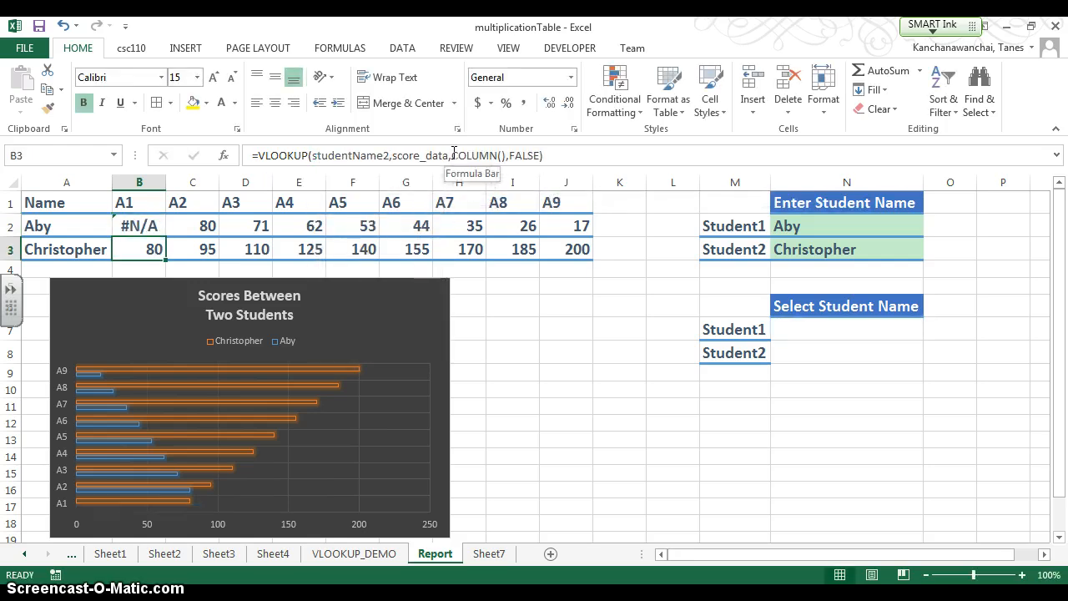
- Change the lookup value in B3's VLOOKUP formula to name2
{"action": "left_click", "coordinate": [395, 156]}
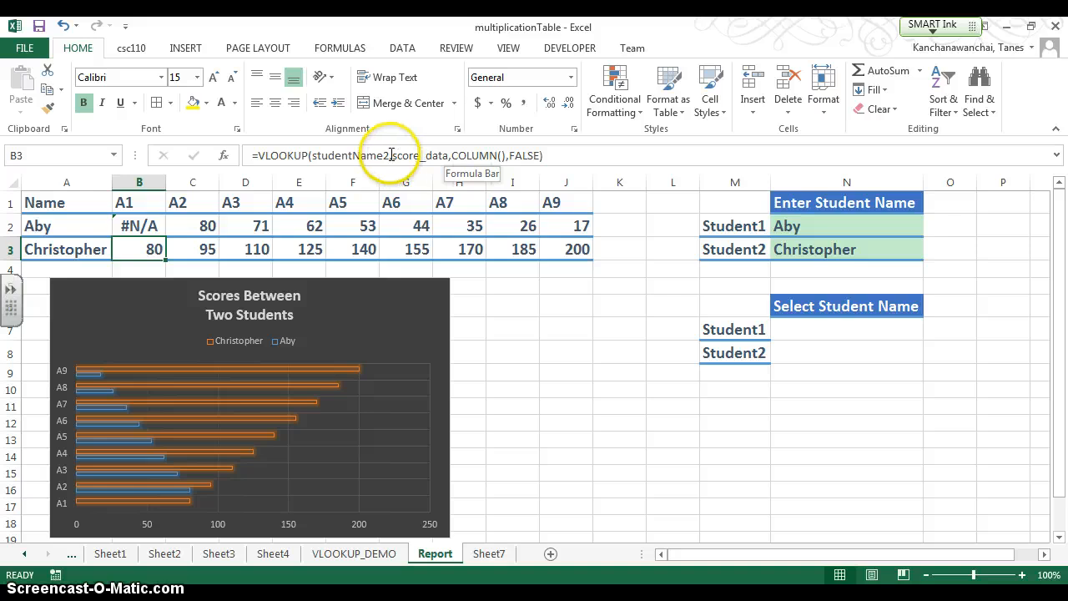
{"action": "key", "text": "BackSpace"}
{"action": "key", "text": "BackSpace"}
{"action": "key", "text": "BackSpace"}
{"action": "key", "text": "BackSpace"}
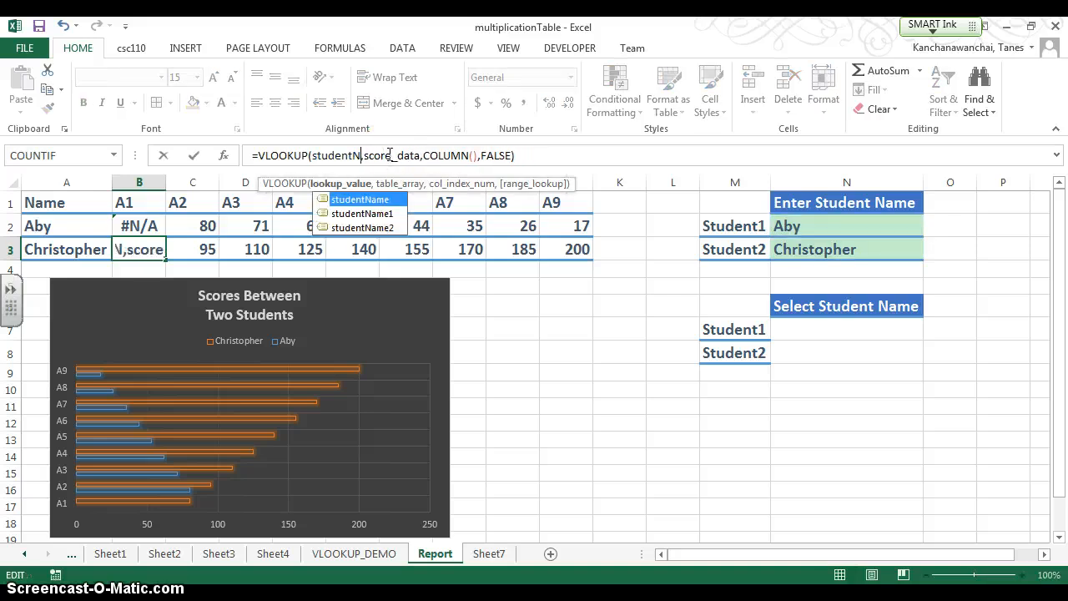
{"action": "key", "text": "BackSpace"}
{"action": "key", "text": "BackSpace"}
{"action": "key", "text": "BackSpace"}
{"action": "key", "text": "BackSpace"}
{"action": "key", "text": "BackSpace"}
{"action": "key", "text": "BackSpace"}
{"action": "key", "text": "BackSpace"}
{"action": "key", "text": "BackSpace"}
{"action": "type", "text": "nt Na"}
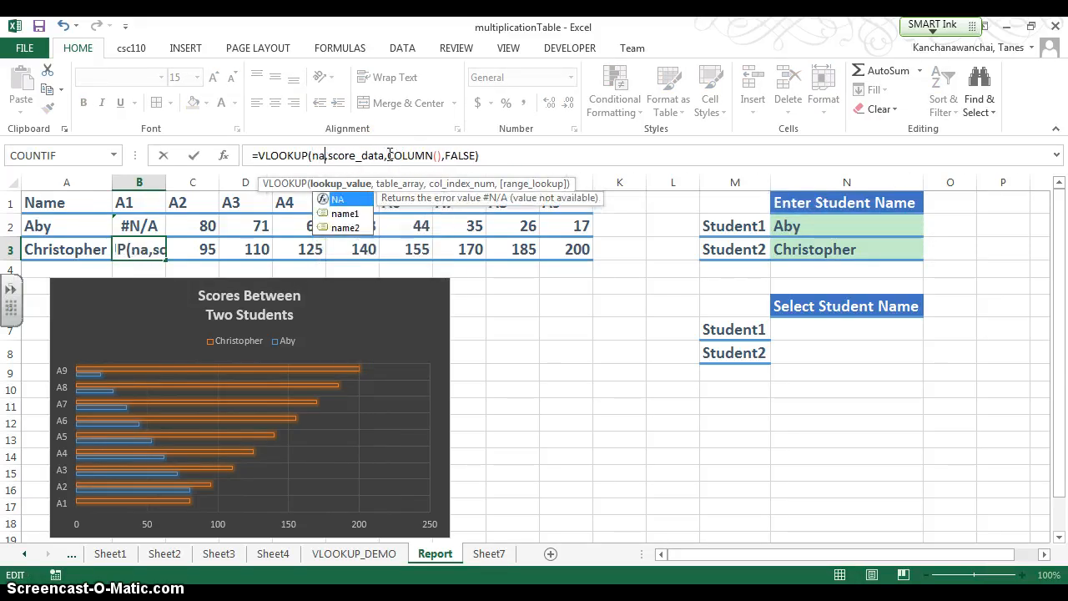
{"action": "type", "text": "me"}
{"action": "key", "text": "Return"}
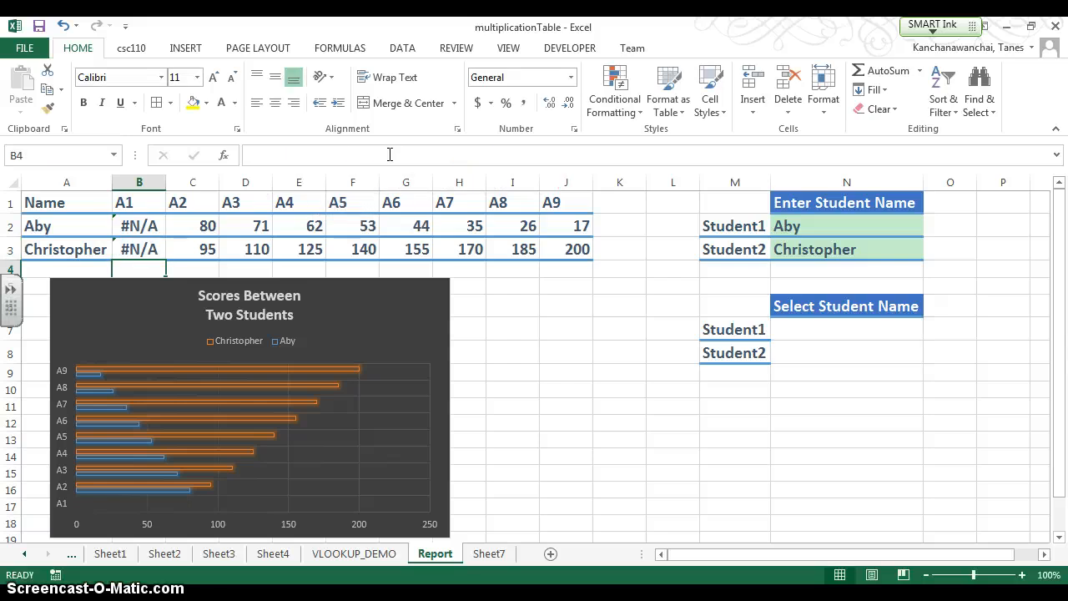
- Fill B2's formula across A2:J2 and B3's formula across A3:J3
{"action": "left_click", "coordinate": [140, 223]}
{"action": "left_click_drag", "start_coordinate": [166, 237], "coordinate": [34, 234]}
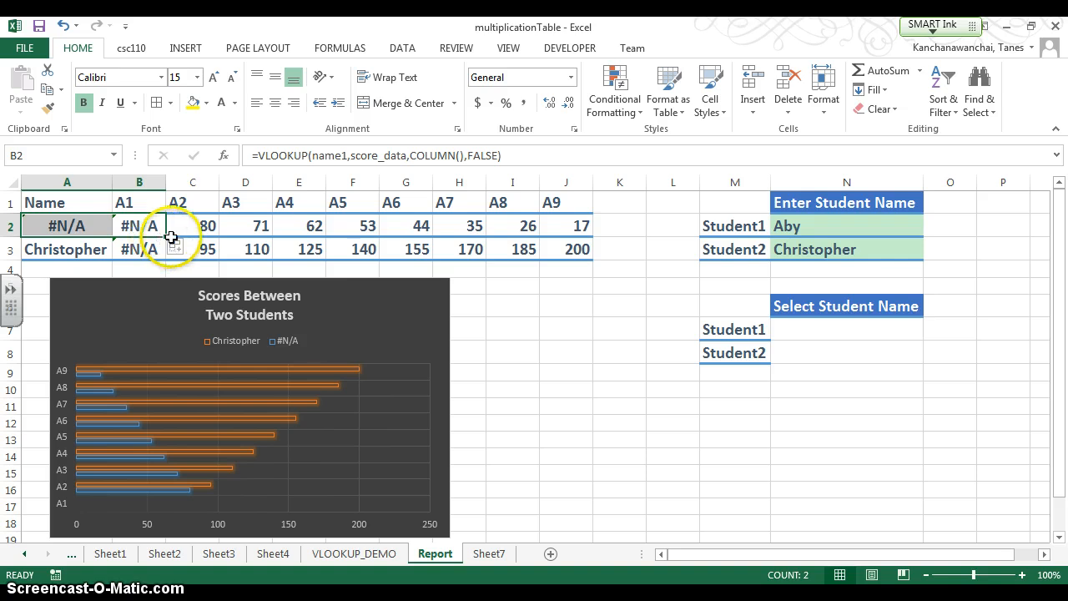
{"action": "left_click_drag", "start_coordinate": [166, 239], "coordinate": [615, 249]}
{"action": "left_click", "coordinate": [152, 250]}
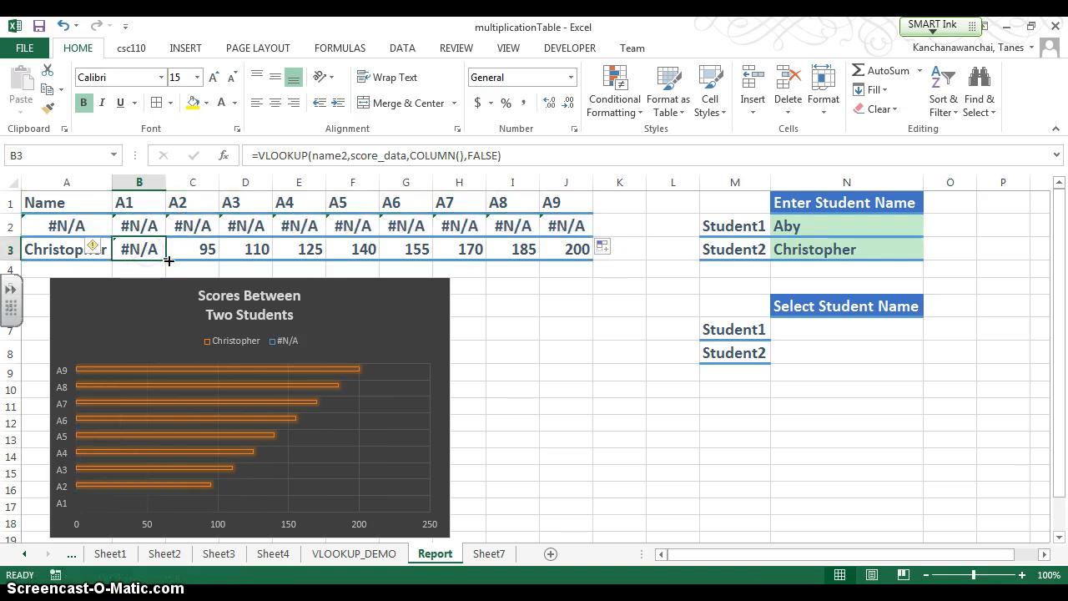
{"action": "left_click_drag", "start_coordinate": [169, 262], "coordinate": [46, 262]}
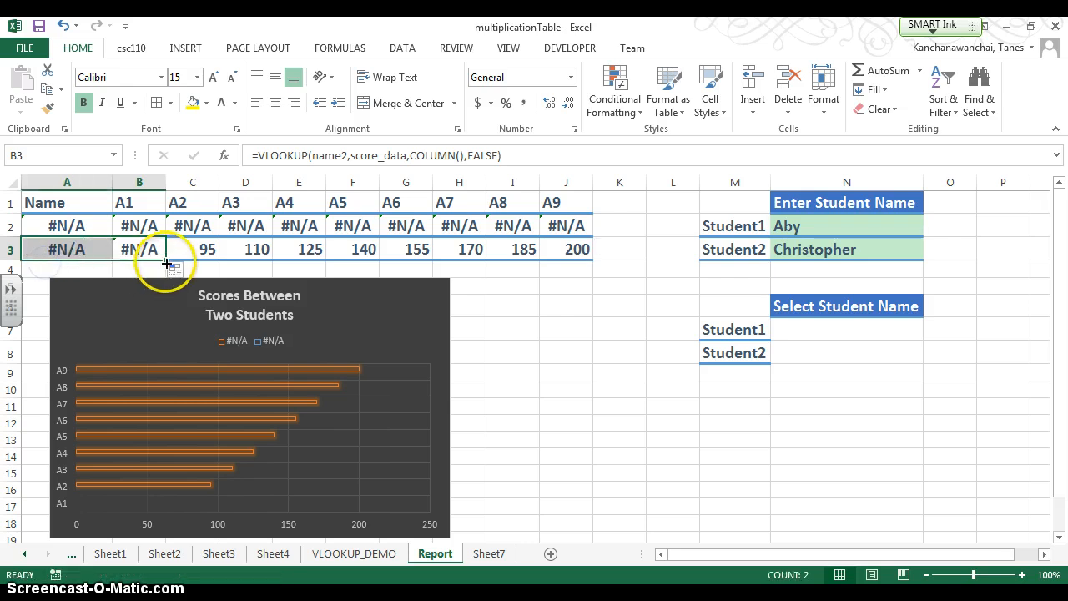
{"action": "left_click_drag", "start_coordinate": [166, 260], "coordinate": [592, 275]}
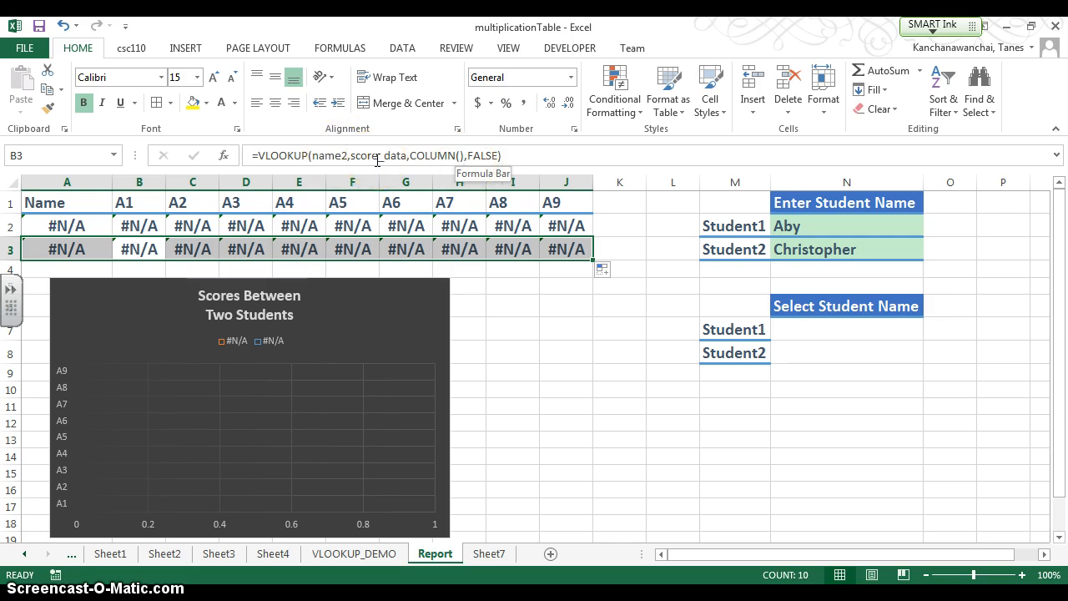
- Choose the second listed student for Student1 in N7 and Average for Student2 in N8
{"action": "left_click", "coordinate": [909, 331]}
{"action": "left_click", "coordinate": [930, 332]}
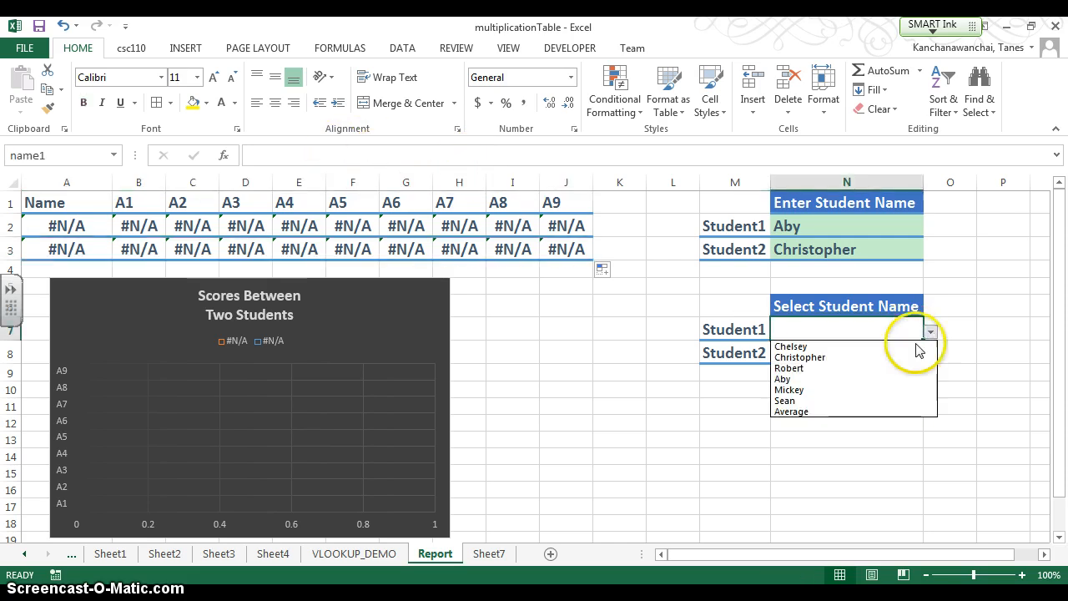
{"action": "left_click", "coordinate": [909, 359]}
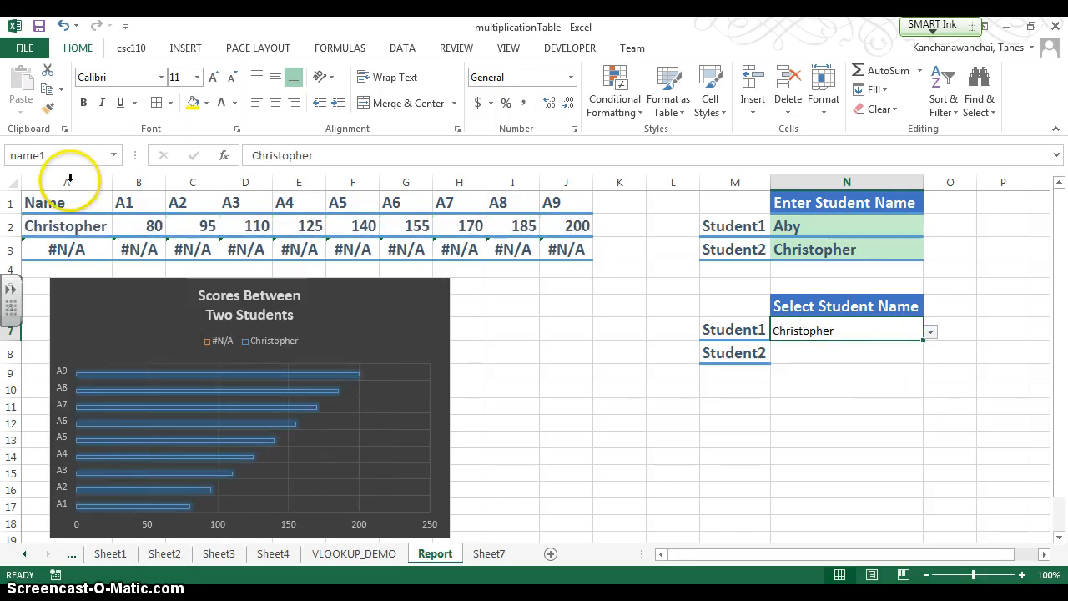
{"action": "left_click", "coordinate": [908, 353]}
{"action": "left_click", "coordinate": [929, 355]}
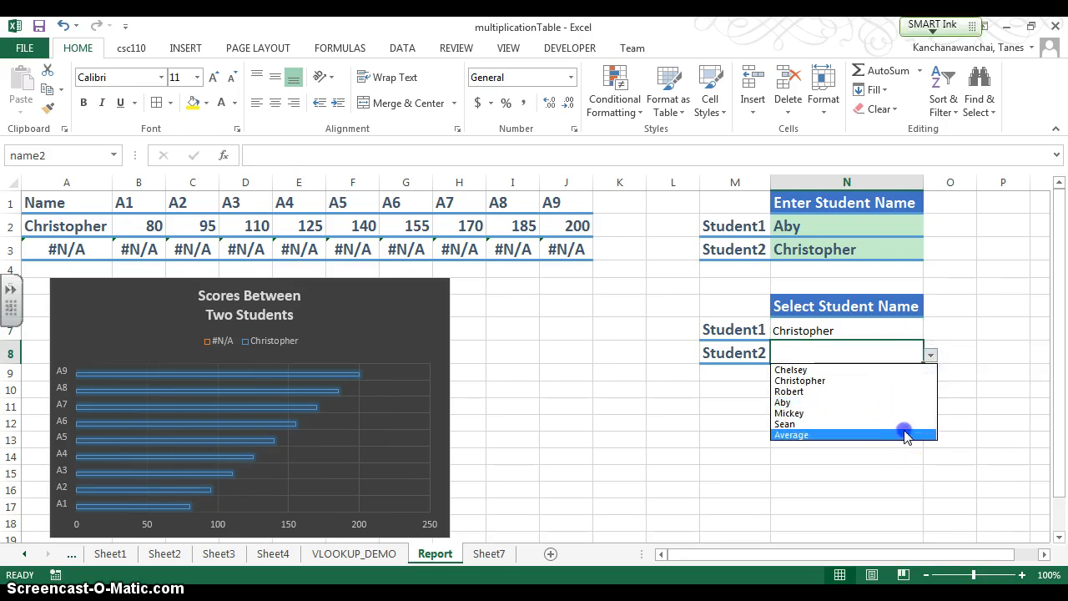
{"action": "left_click", "coordinate": [906, 434]}
{"action": "left_click", "coordinate": [890, 406]}
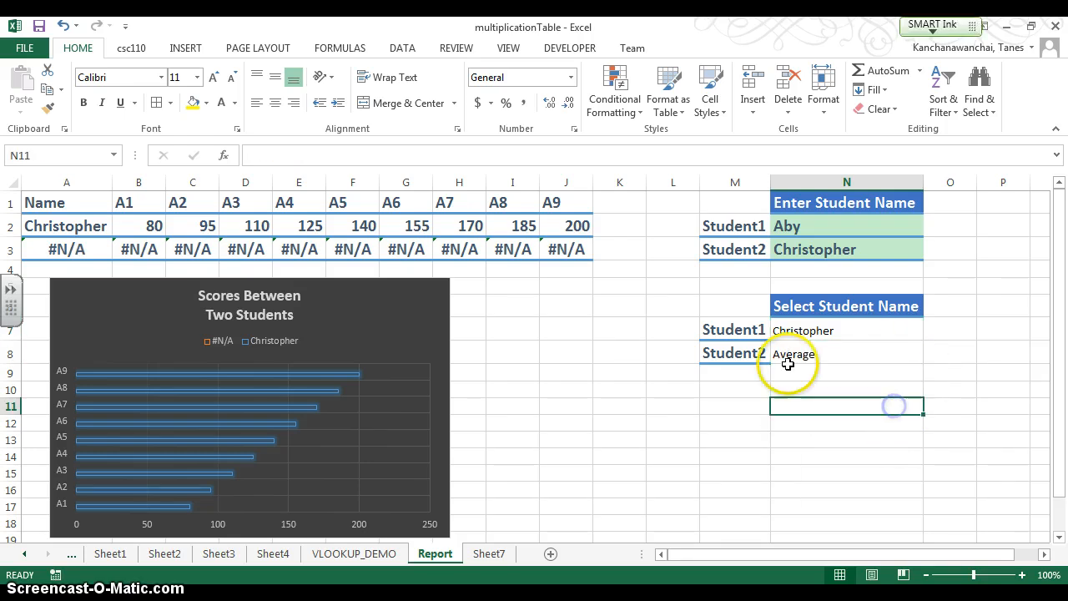
{"action": "left_click", "coordinate": [863, 350]}
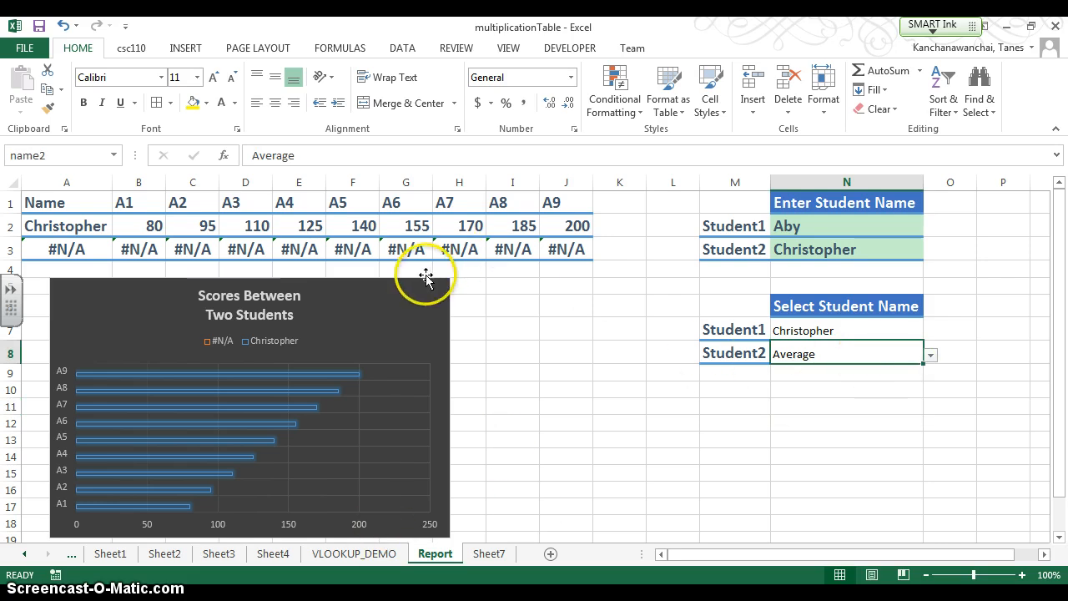
- Extend the defined name score_data to refer to =VLOOKUP_DEMO!$A$1:$K$8, including the Average row
{"action": "left_click", "coordinate": [131, 48]}
{"action": "left_click", "coordinate": [72, 106]}
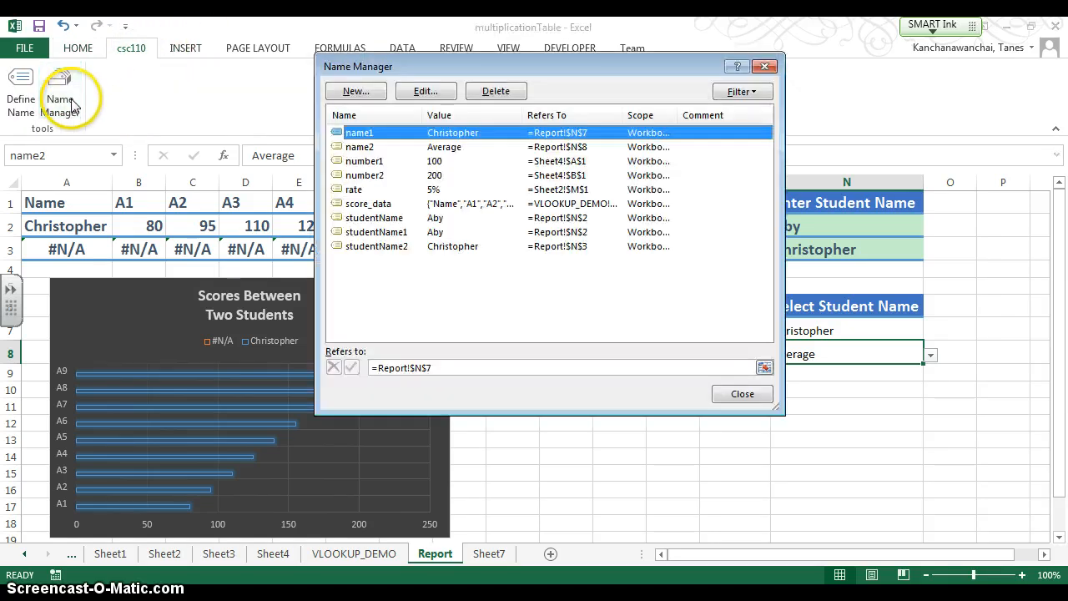
{"action": "double_click", "coordinate": [404, 205]}
{"action": "left_click", "coordinate": [660, 291]}
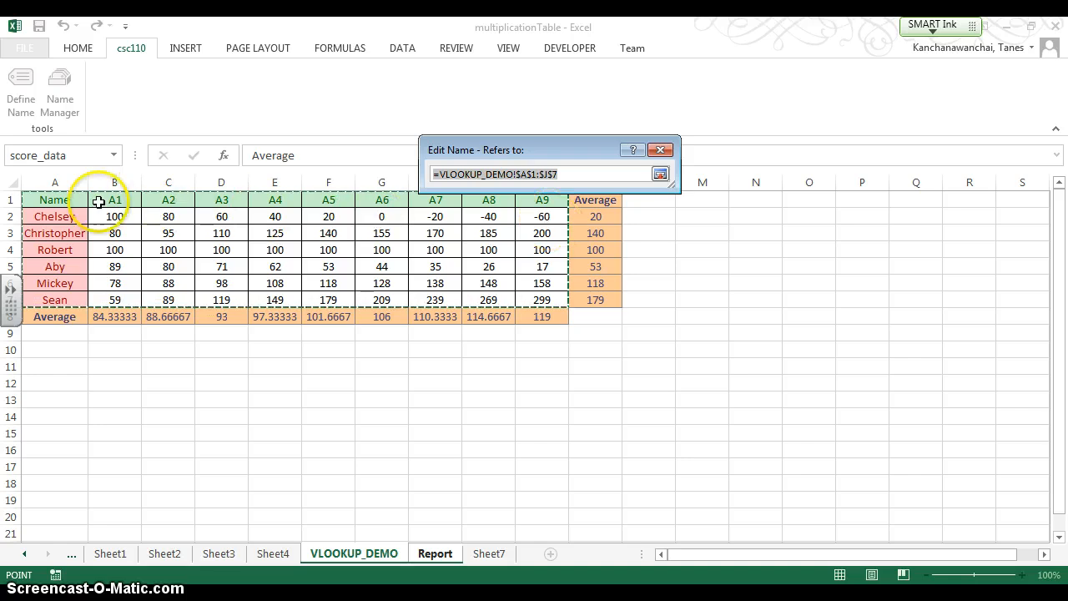
{"action": "left_click_drag", "start_coordinate": [59, 201], "coordinate": [567, 323]}
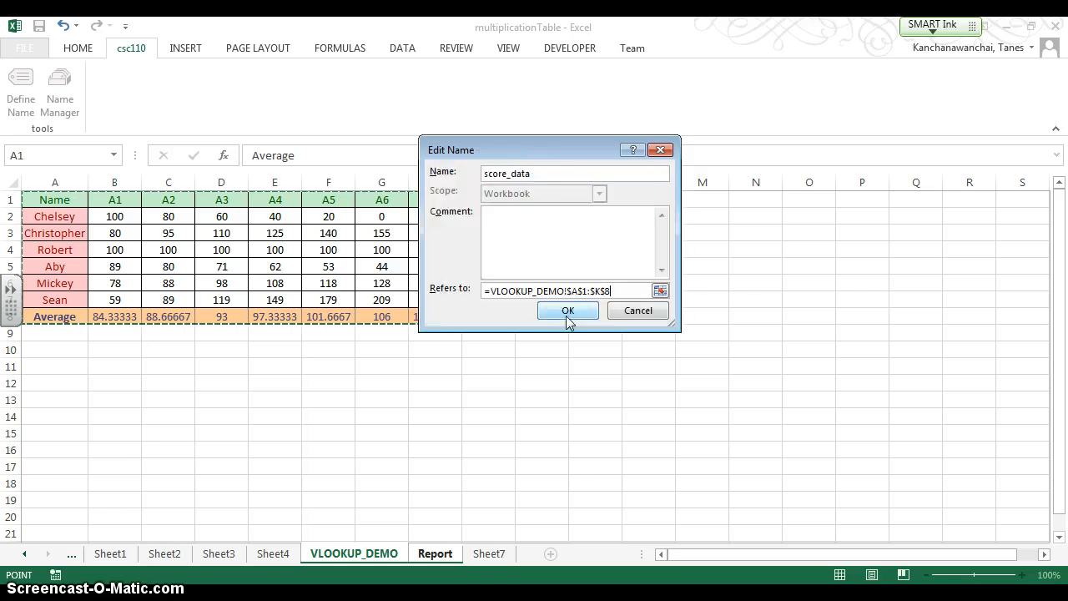
{"action": "left_click", "coordinate": [567, 317]}
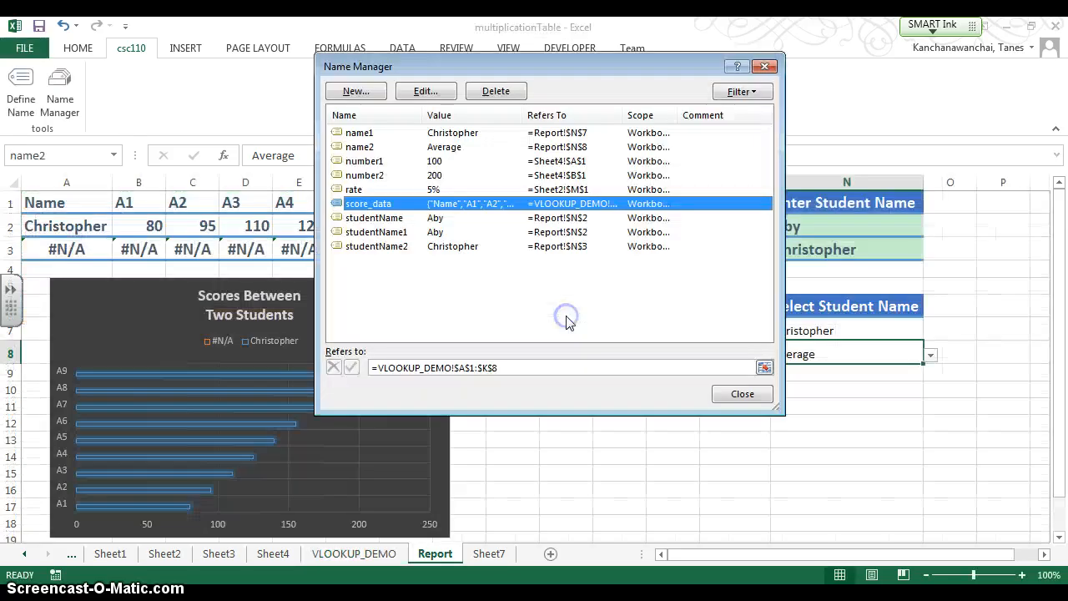
{"action": "left_click", "coordinate": [741, 391]}
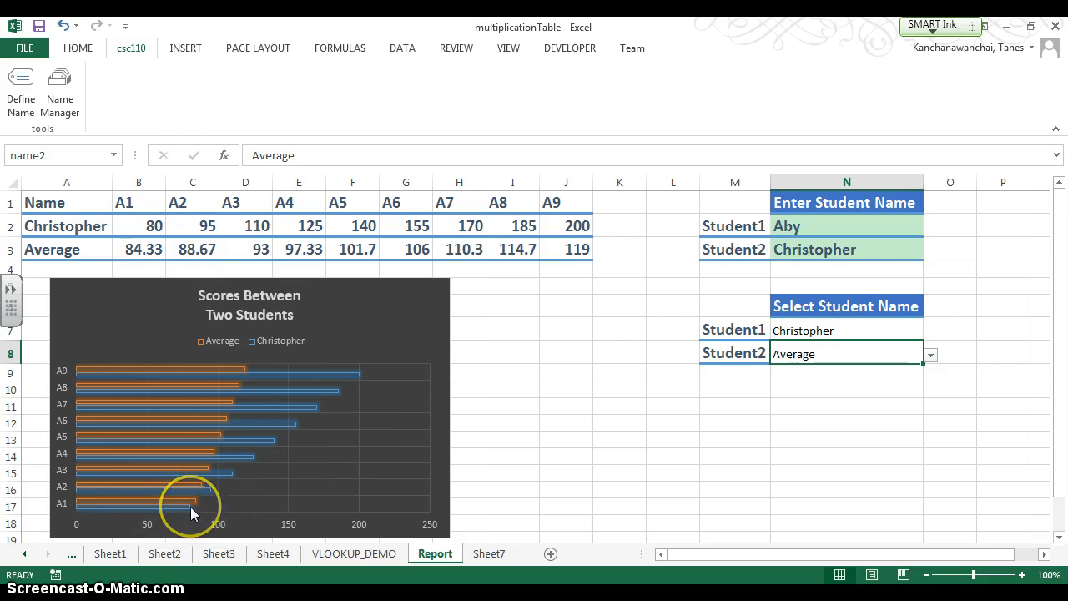
{"action": "mouse_move", "coordinate": [191, 509]}
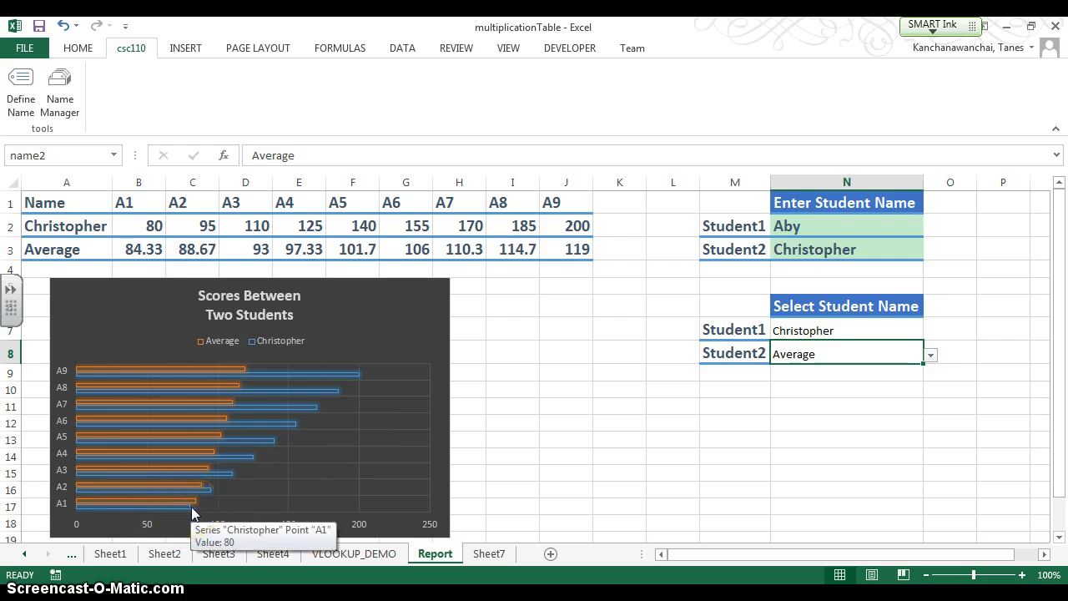
{"action": "scroll", "coordinate": [200, 505], "scroll_direction": "down", "scroll_amount": 1}
{"action": "scroll", "coordinate": [207, 502], "scroll_direction": "up", "scroll_amount": 1}
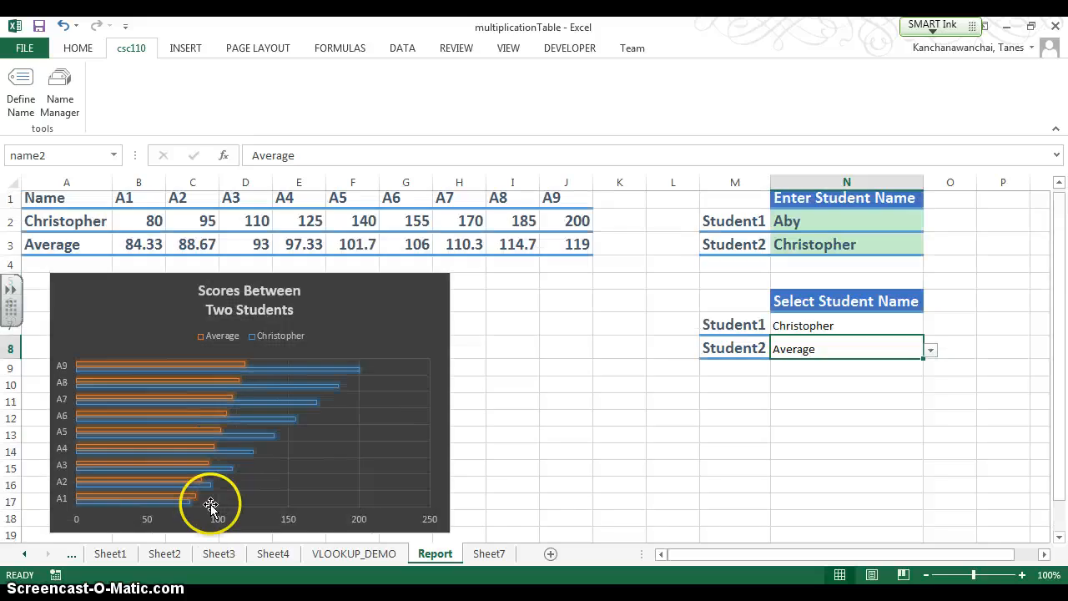